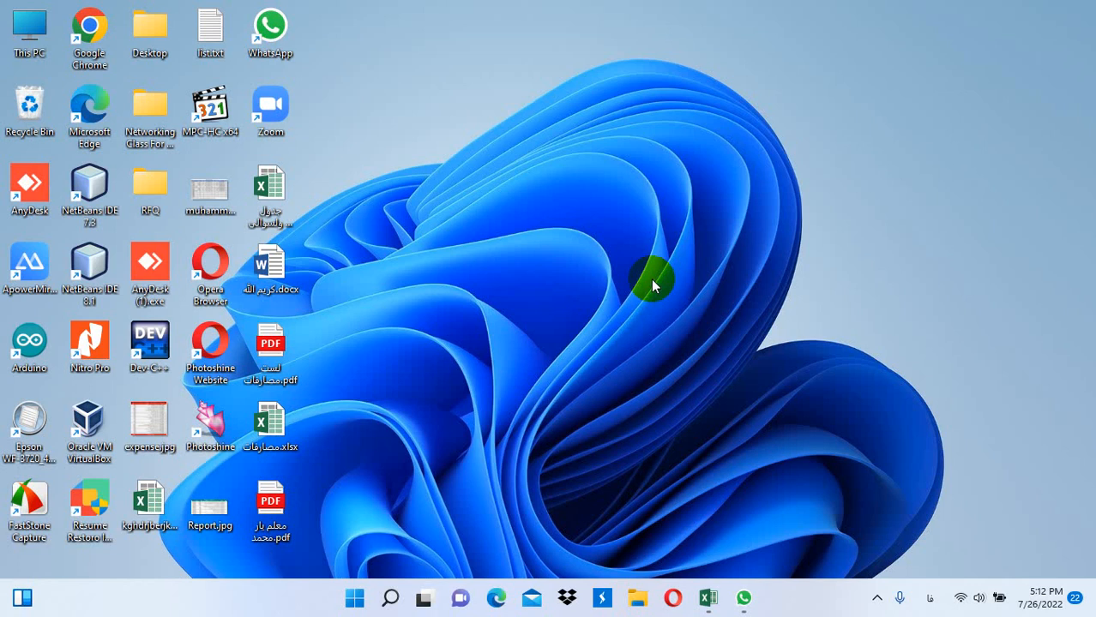
Launch Excel by running the command excel with the keyboard language switched to English.
key("super+r")
type("تطرثئ")
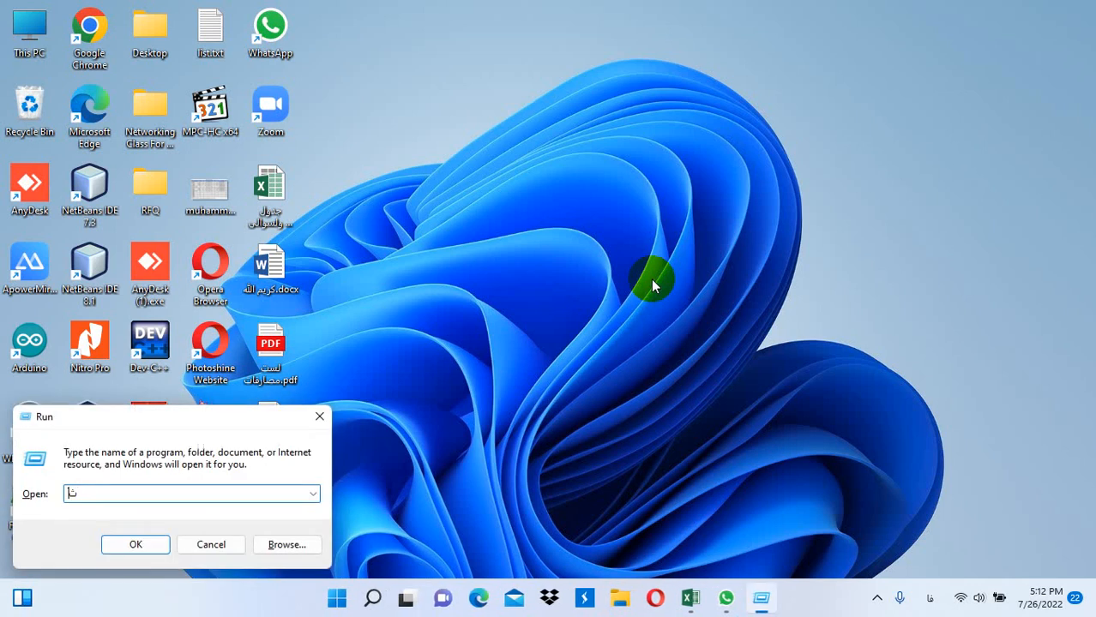
key("BackSpace")
key("BackSpace")
key("BackSpace")
key("BackSpace")
key("BackSpace")
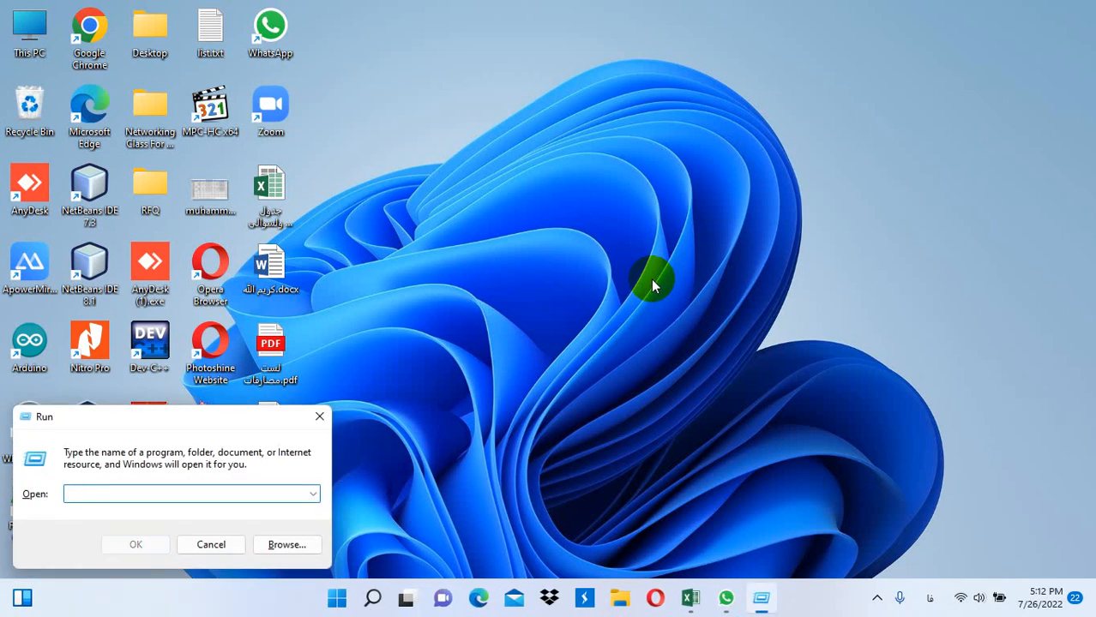
key("alt+shift")
key("alt+shift")
type("excel")
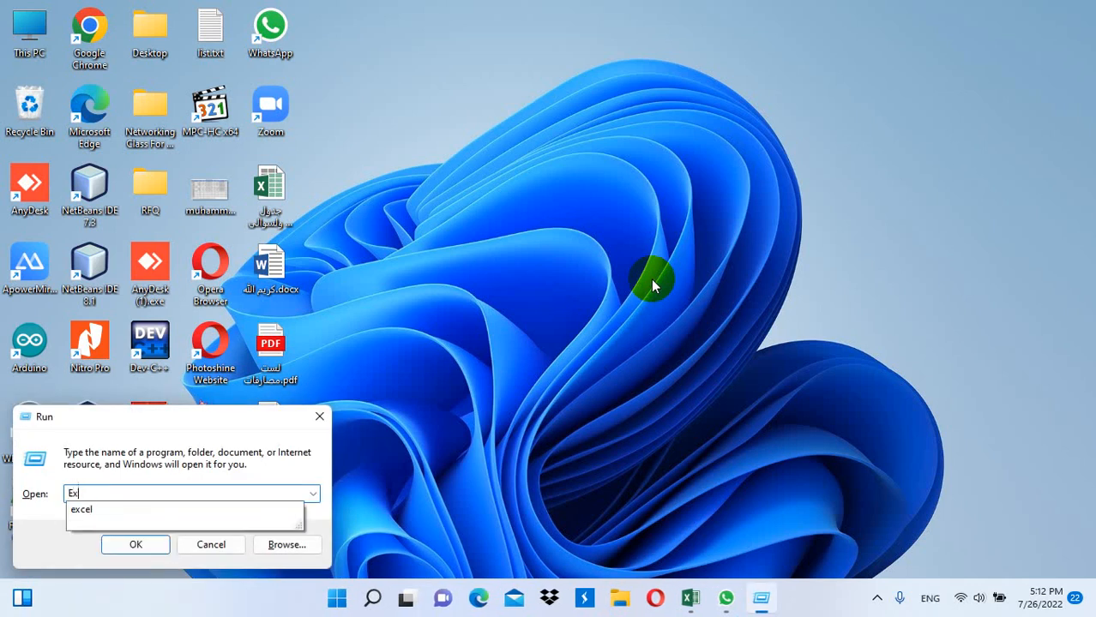
key("Return")
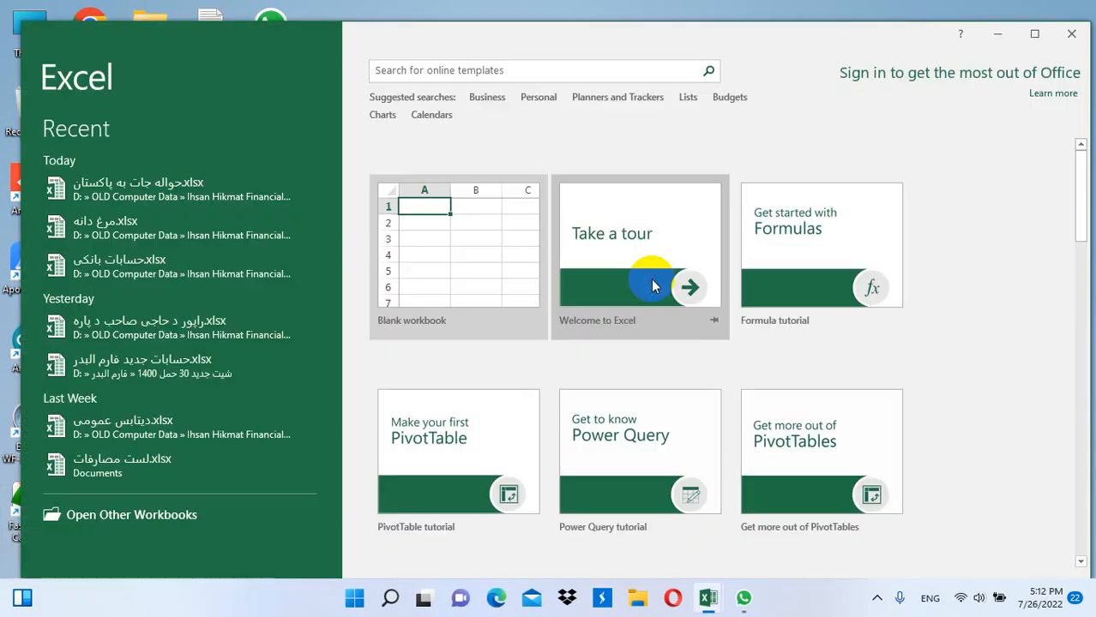
Create a blank workbook in a maximized window and enter the headers Name in A1 and Jan in B1.
left_click(1034, 33)
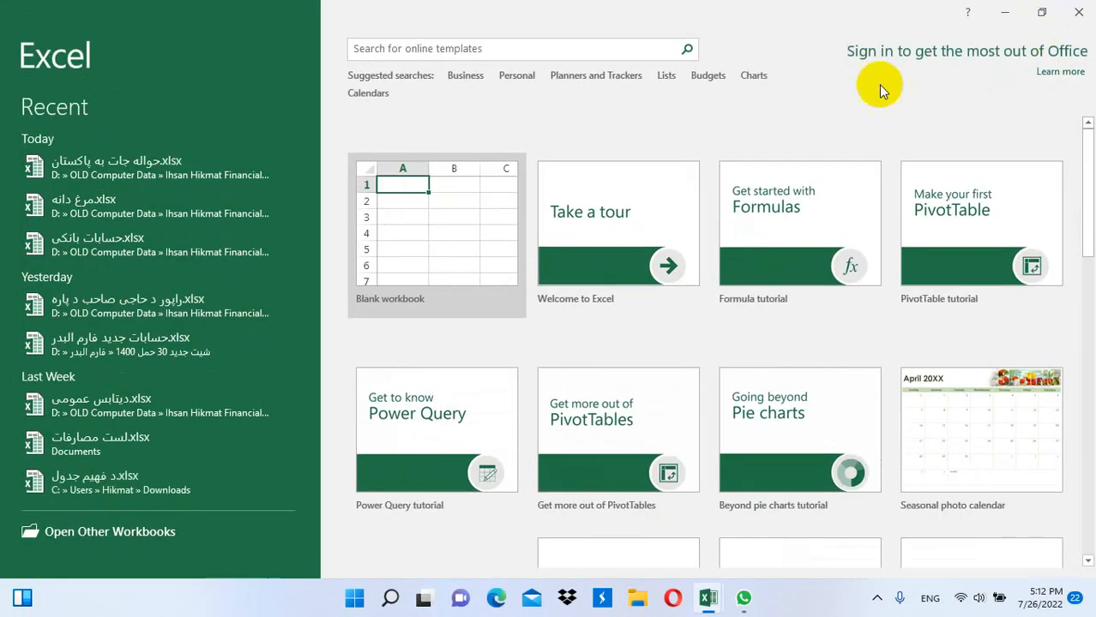
left_click(453, 236)
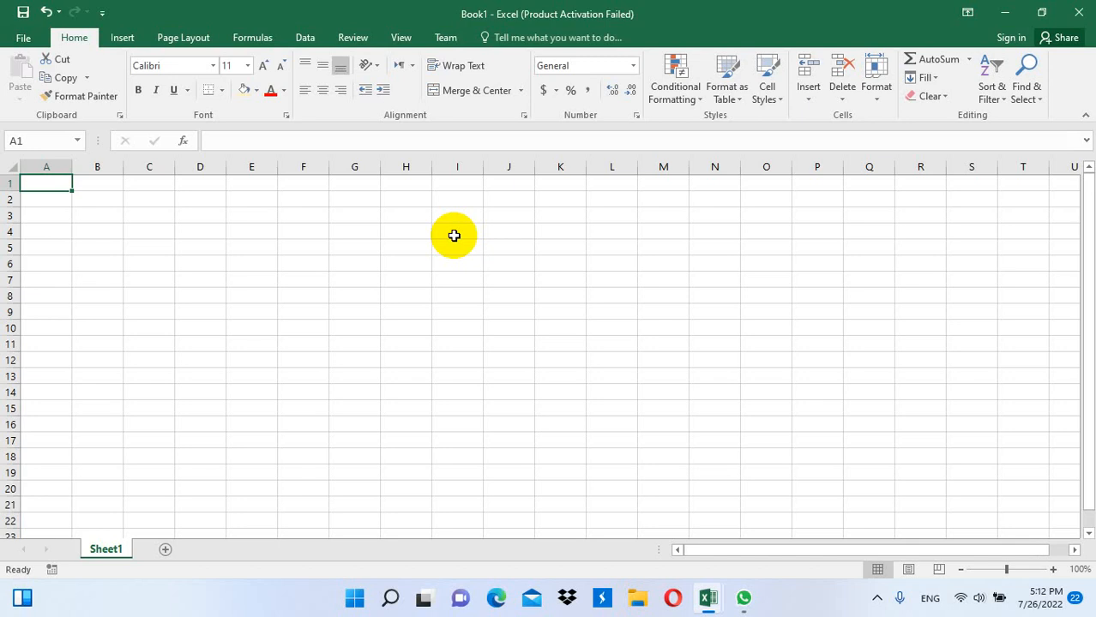
type("Name")
key("Tab")
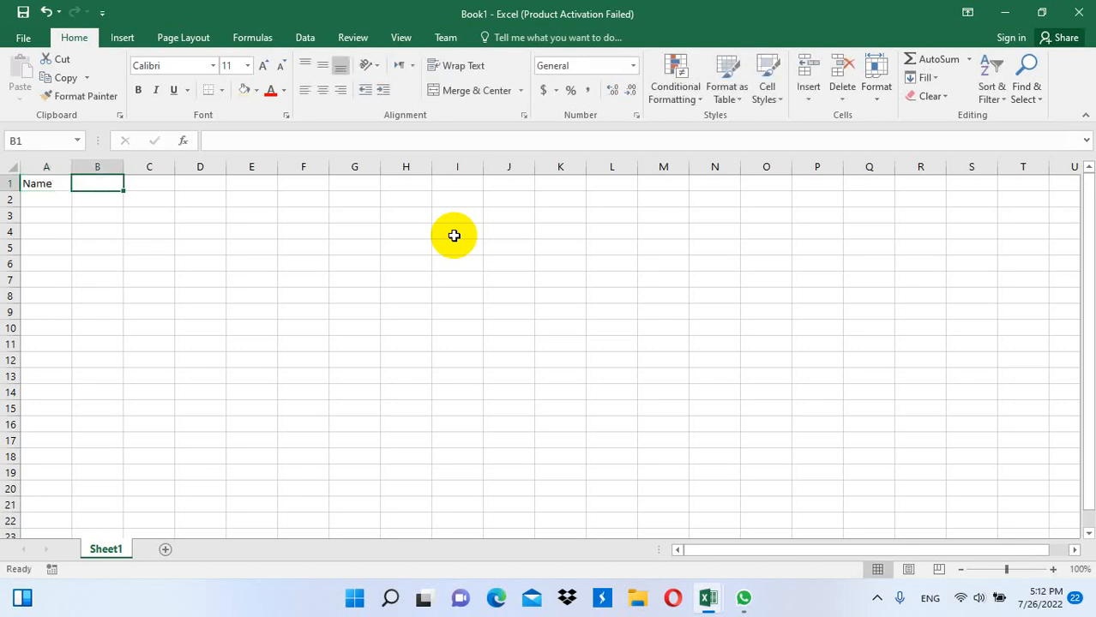
type("Jan")
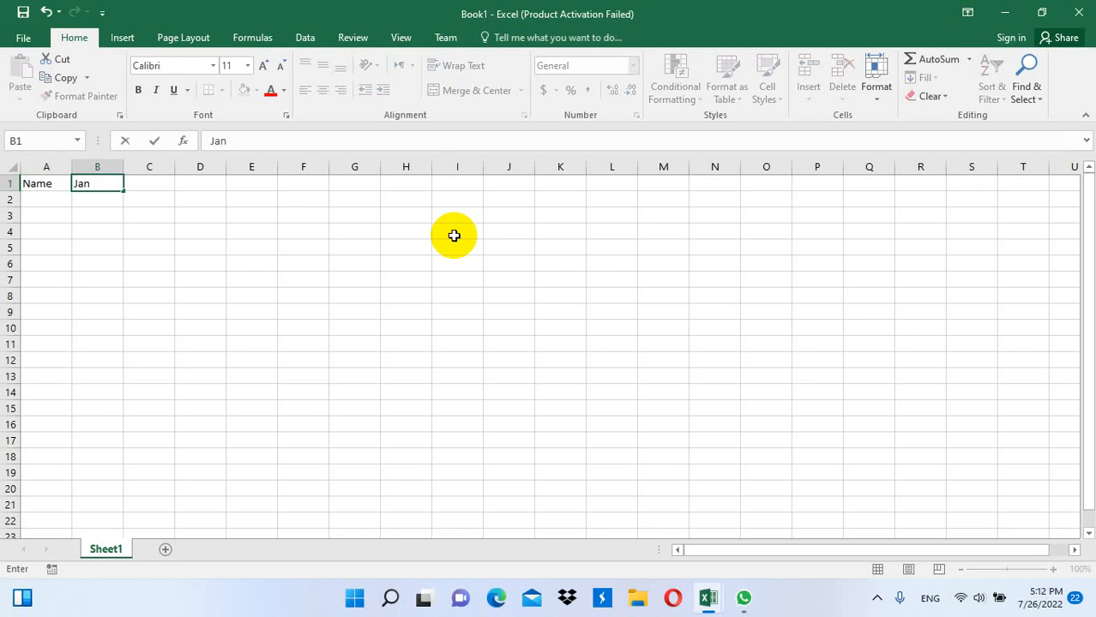
key("Return")
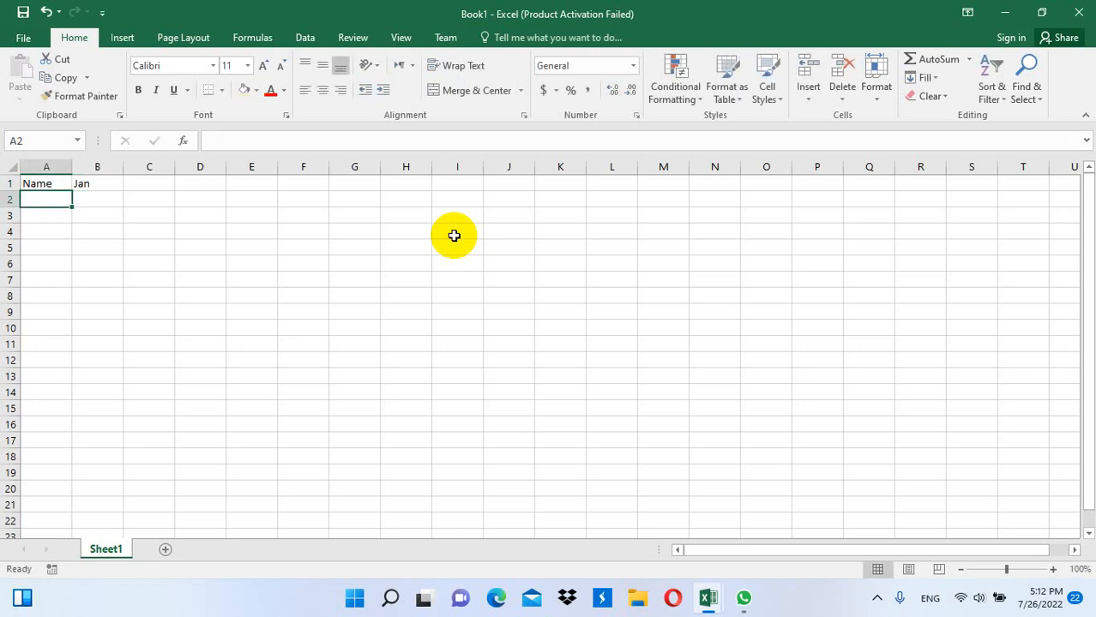
Enter the first four people's names under the Name header in cells A2 to A5.
type("Anira")
key("BackSpace")
key("BackSpace")
key("BackSpace")
key("BackSpace")
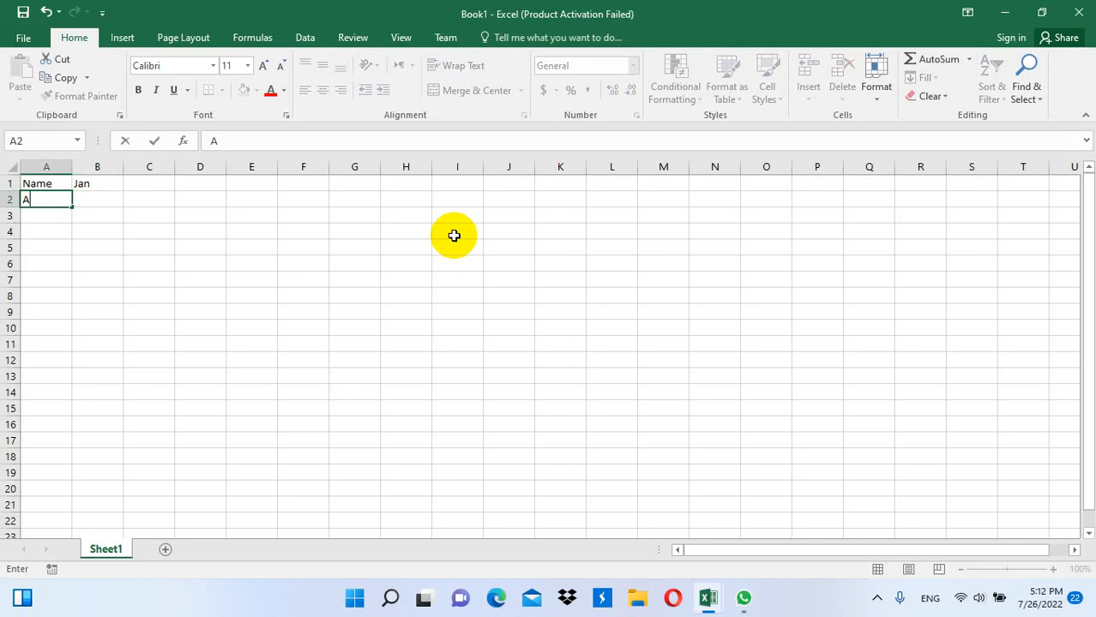
type("hmad")
key("Return")
type("asad")
key("Return")
type("w")
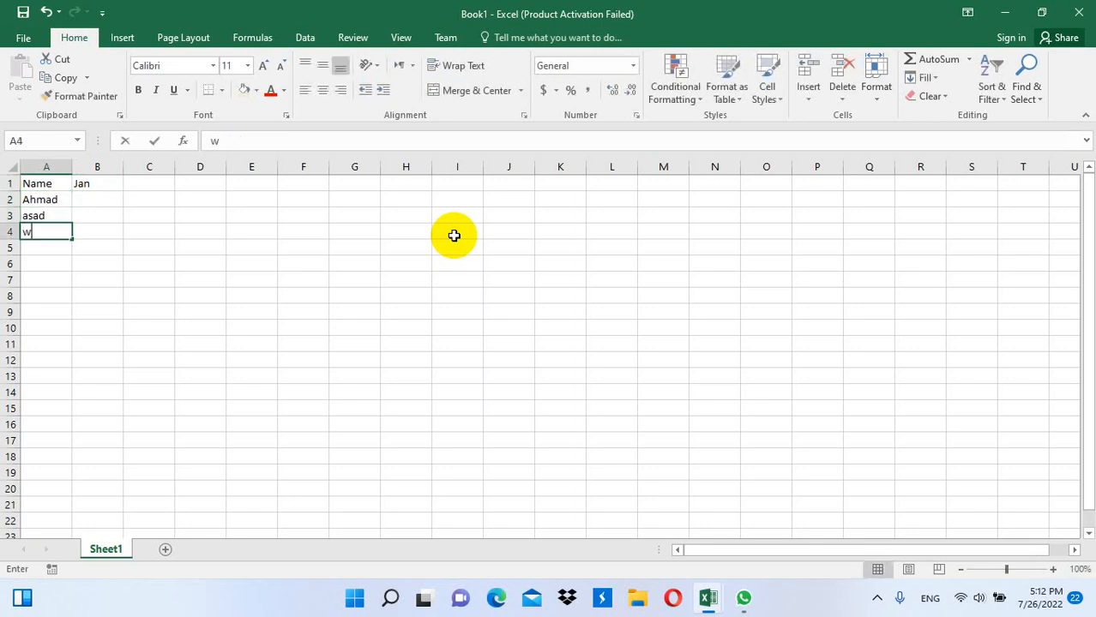
type("ali")
key("Return")
type("samir")
key("Return")
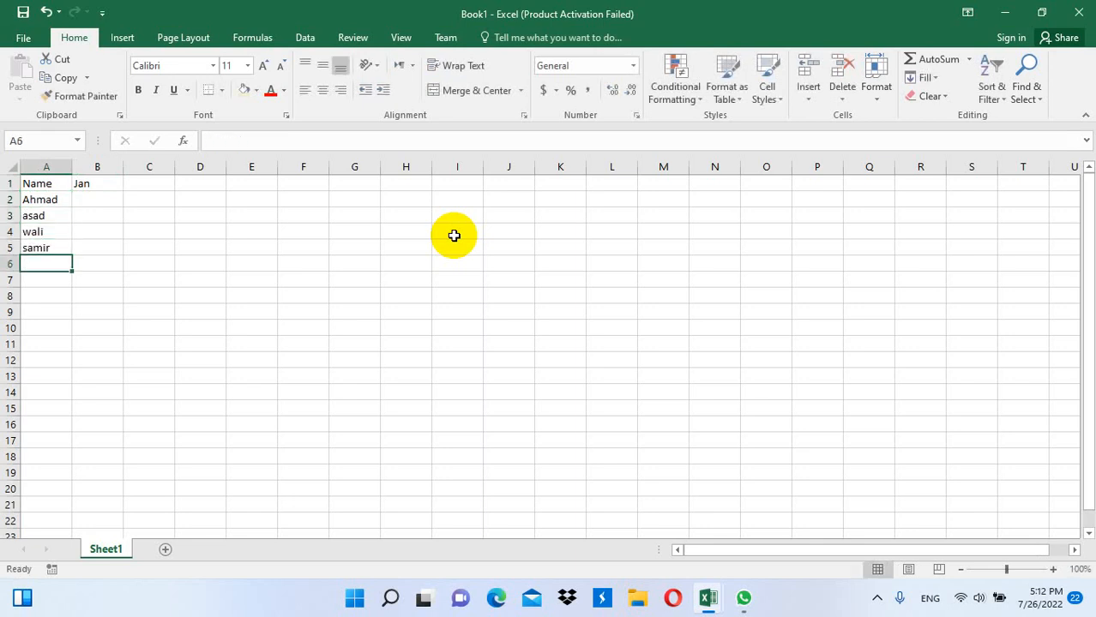
Continue the name list with five more people's names in cells A6 to A10.
type("basir")
key("Return")
type("qadir")
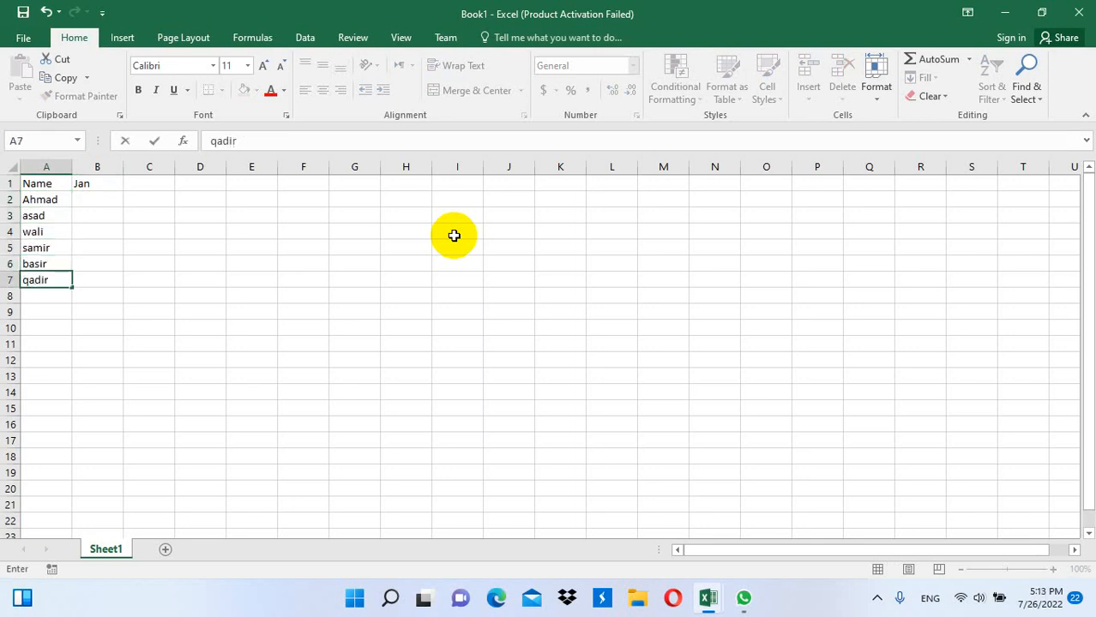
key("Return")
type("zahir")
key("Return")
type("s")
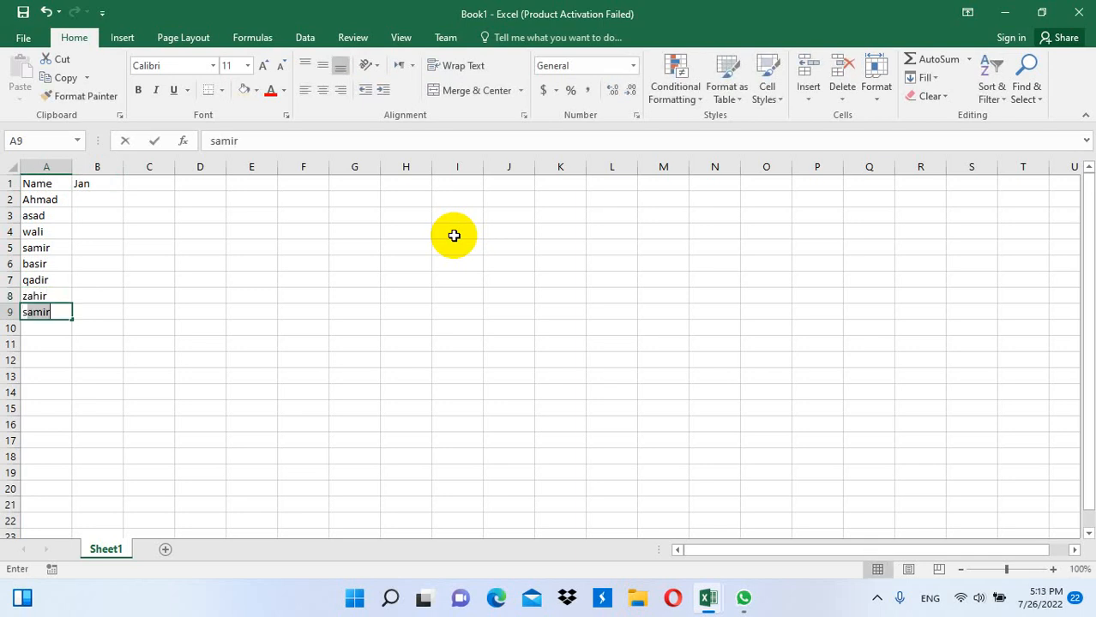
type("habi")
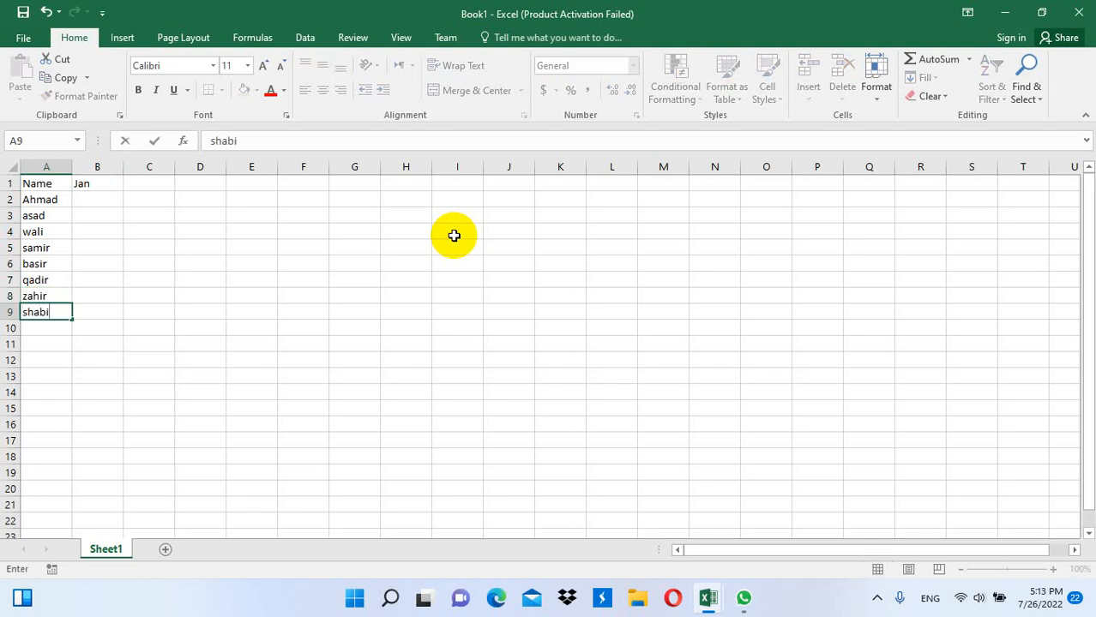
type("r")
key("Return")
type("kab")
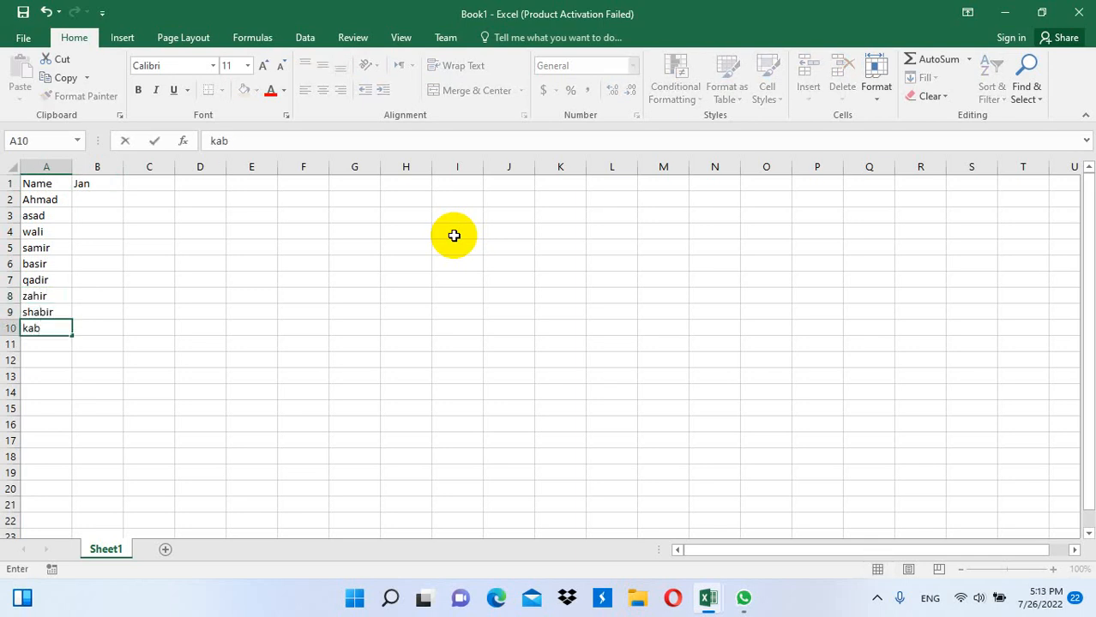
type("ir")
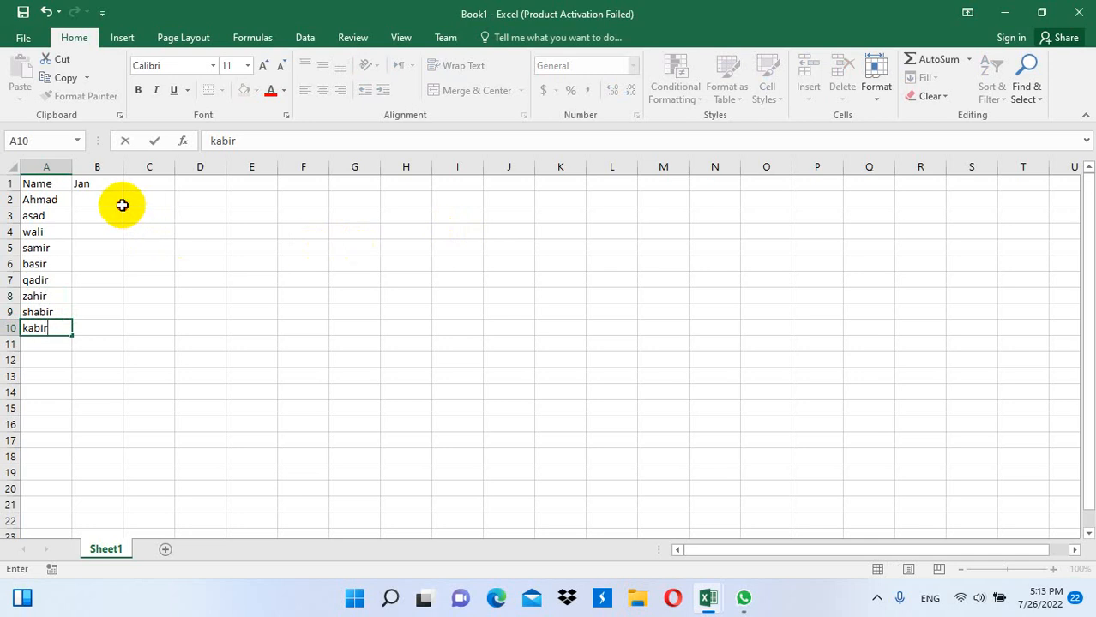
Enter the Jan amounts 8000, 3000 and 11000 in cells B2 to B4.
left_click(122, 205)
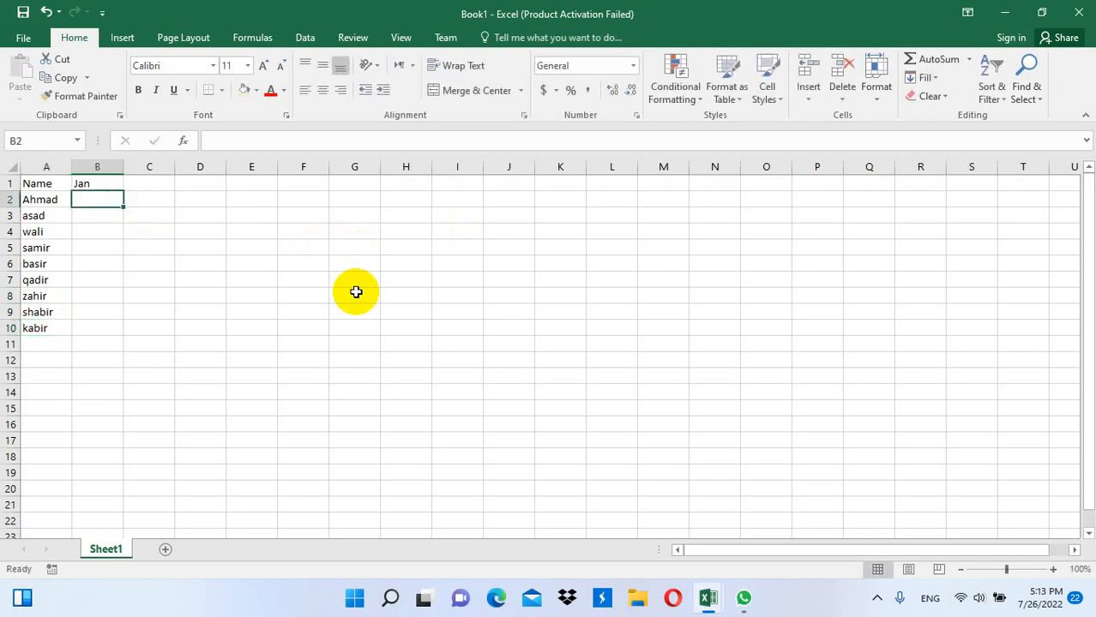
type("8000")
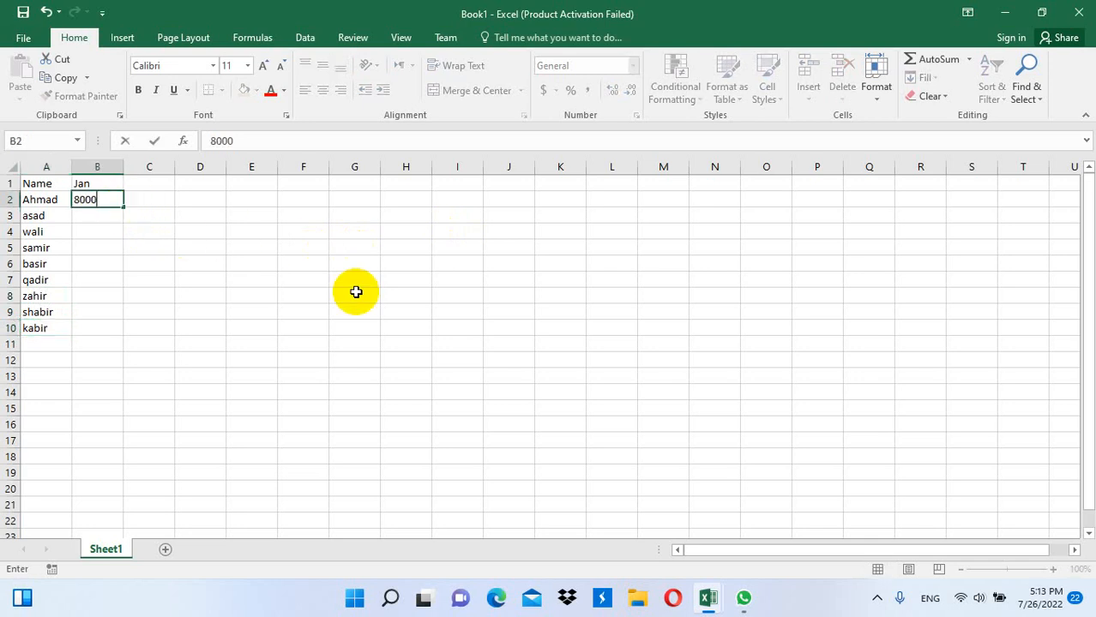
key("Return")
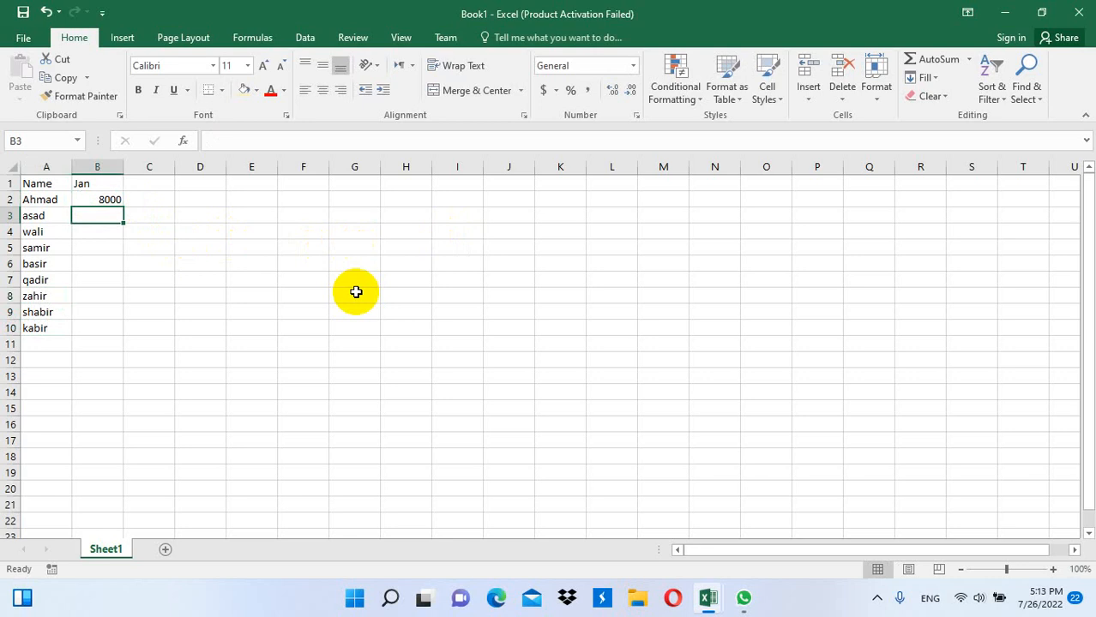
type("30")
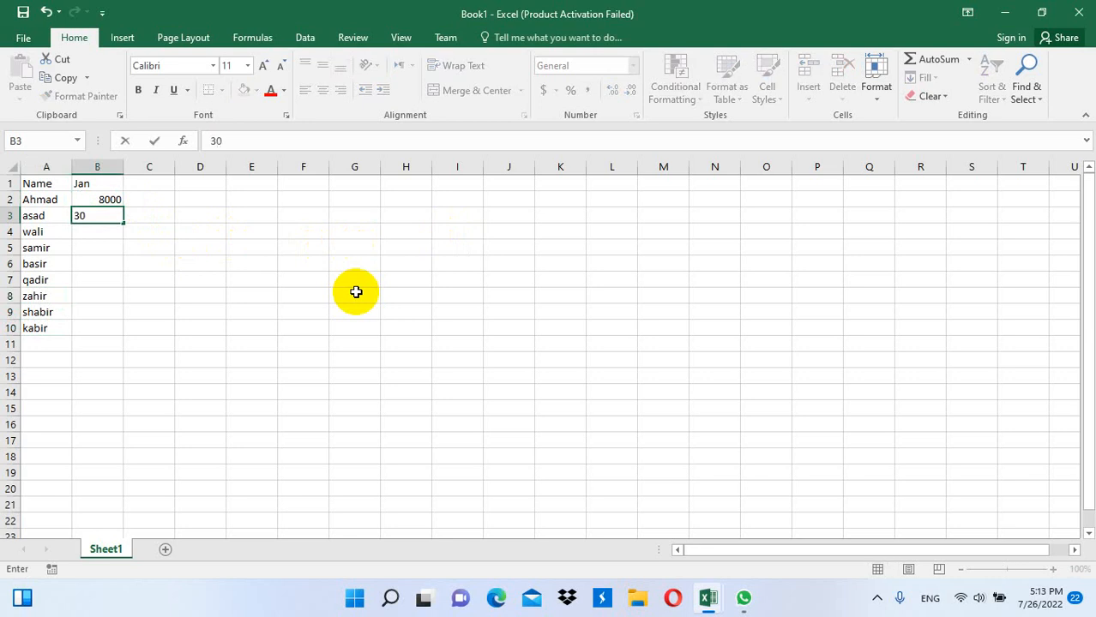
type("000")
key("BackSpace")
key("Return")
type("11000")
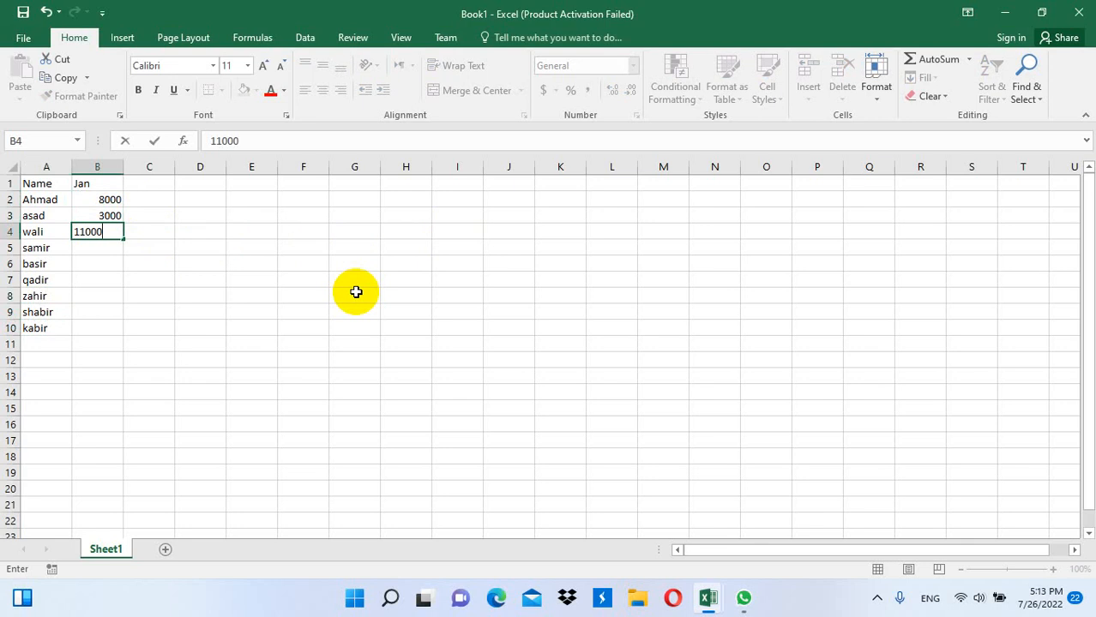
key("Return")
Leave B5 empty and enter the Jan amounts 6000, 9000 and 7000 in cells B6 to B8.
key("Return")
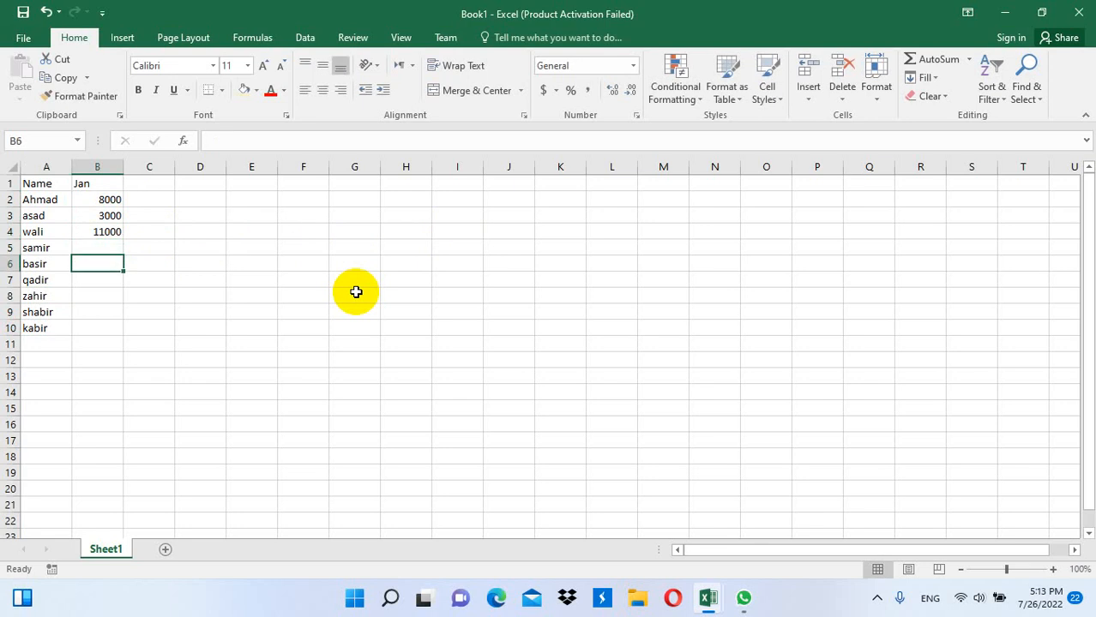
type("6000")
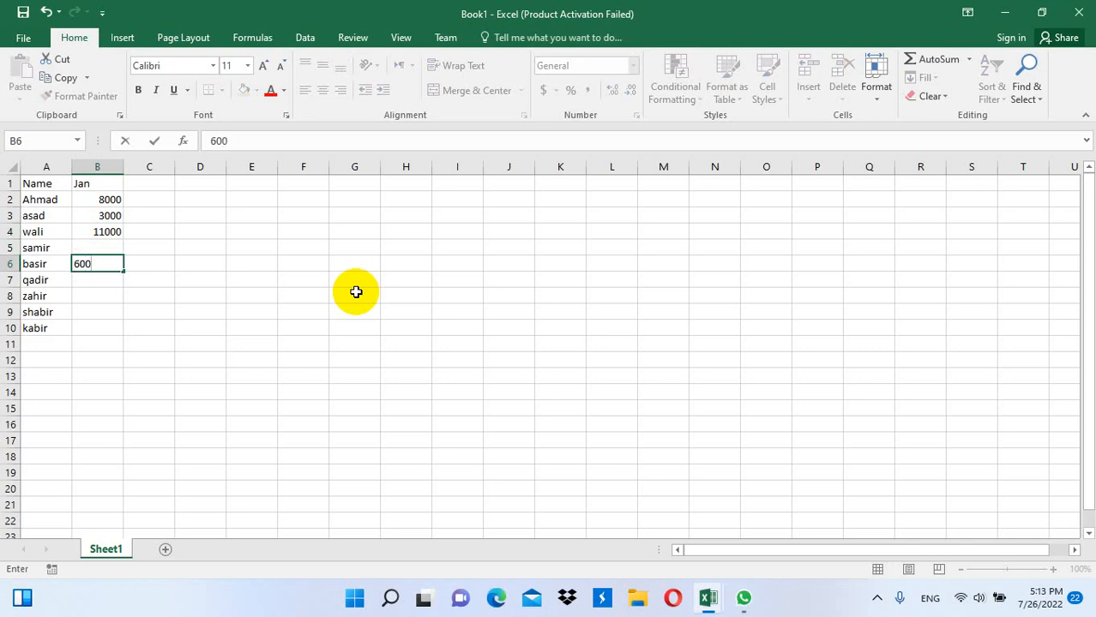
key("Return")
type("9000")
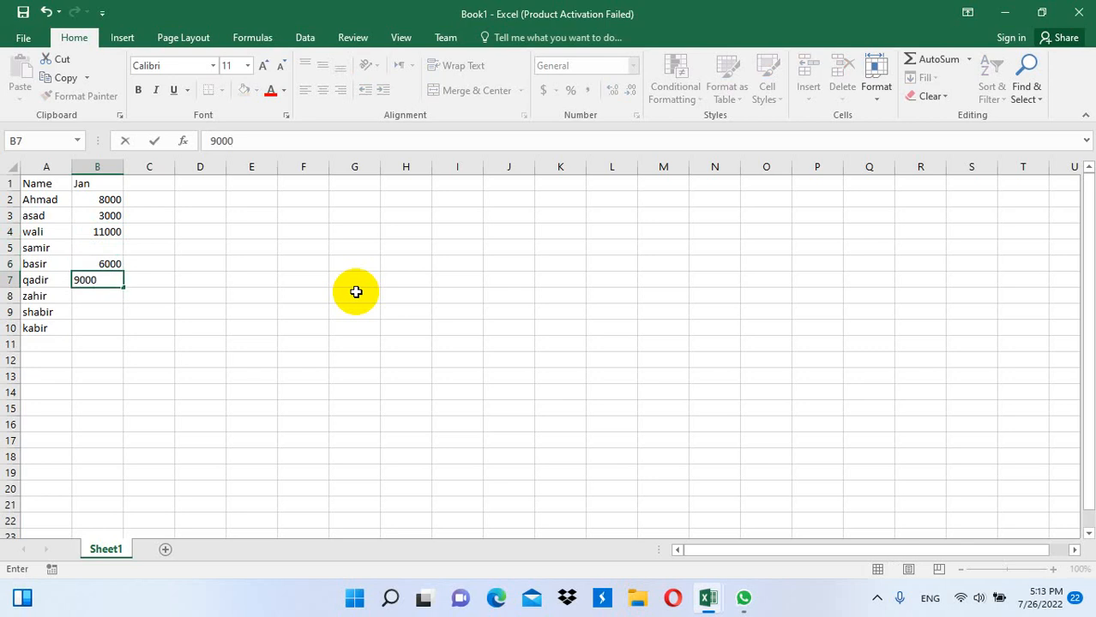
key("Return")
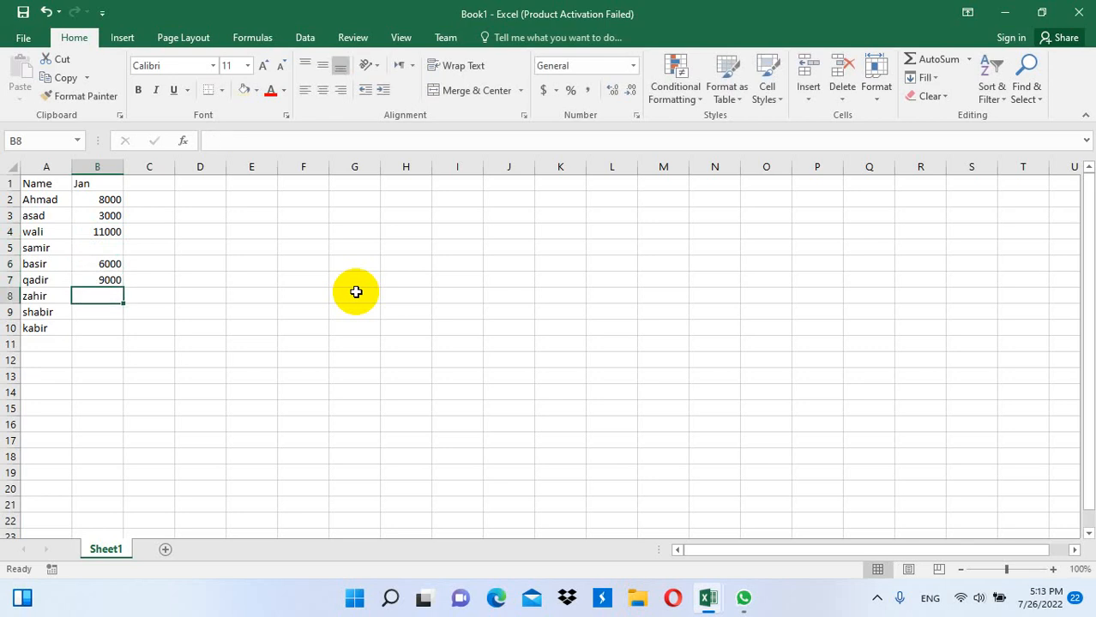
type("7000")
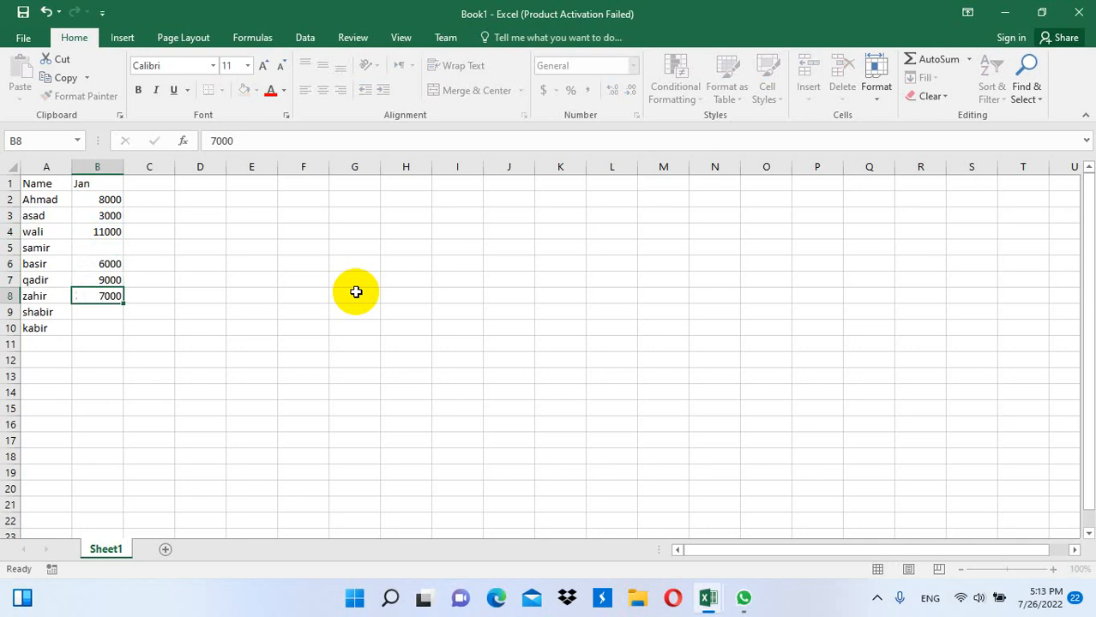
key("Return")
Complete the Jan column with 4000 in B9 and 5000 in B10.
type("4000")
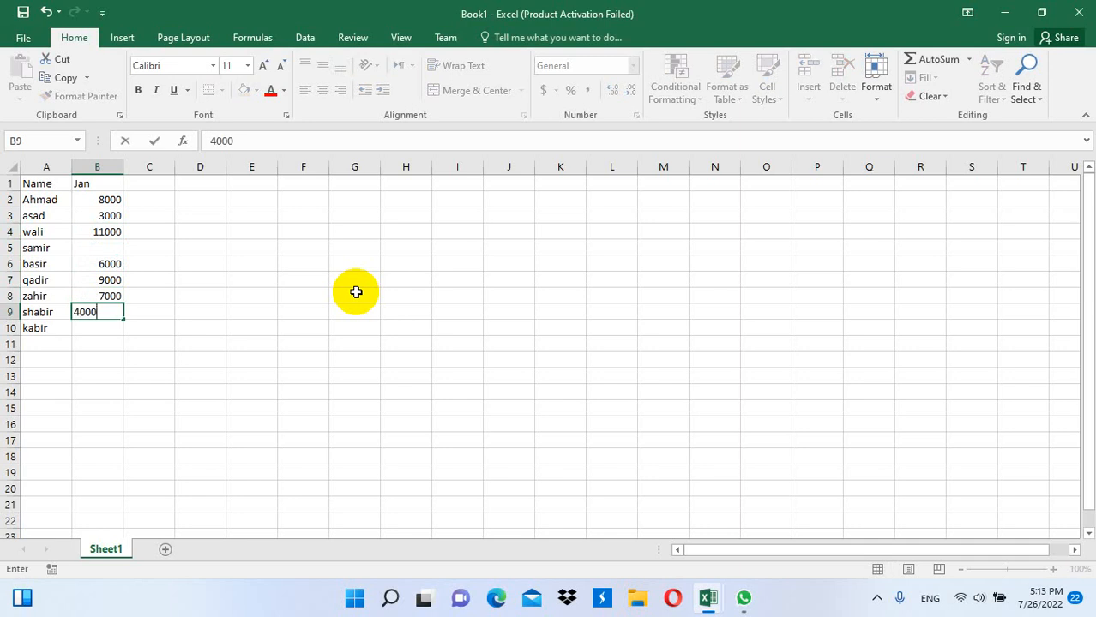
key("Return")
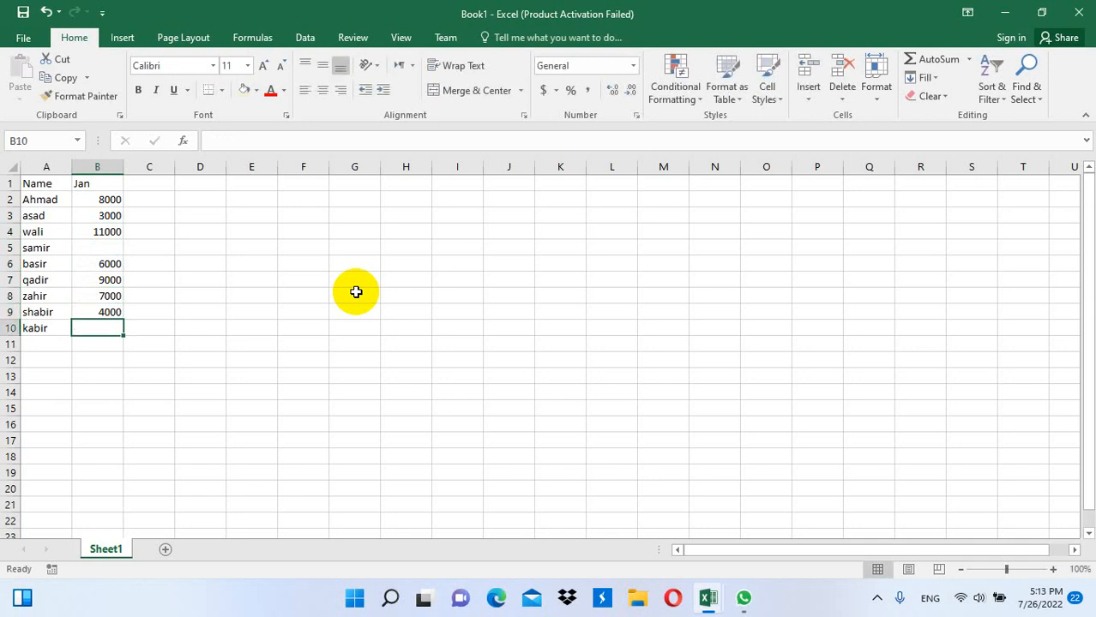
type("800")
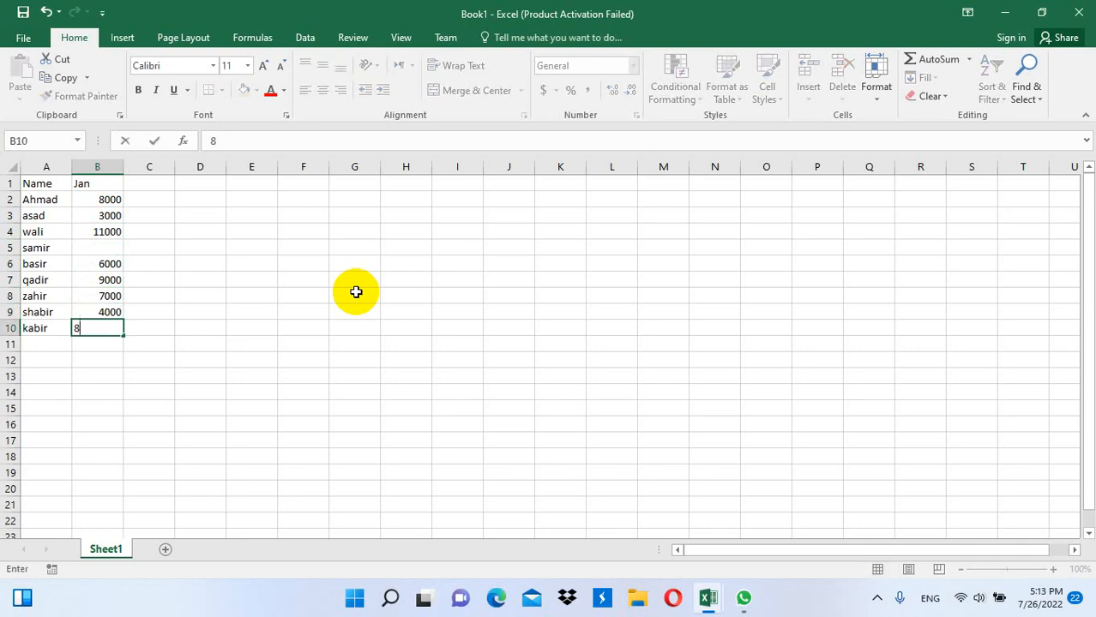
key("BackSpace")
key("BackSpace")
key("BackSpace")
type("5000")
key("Return")
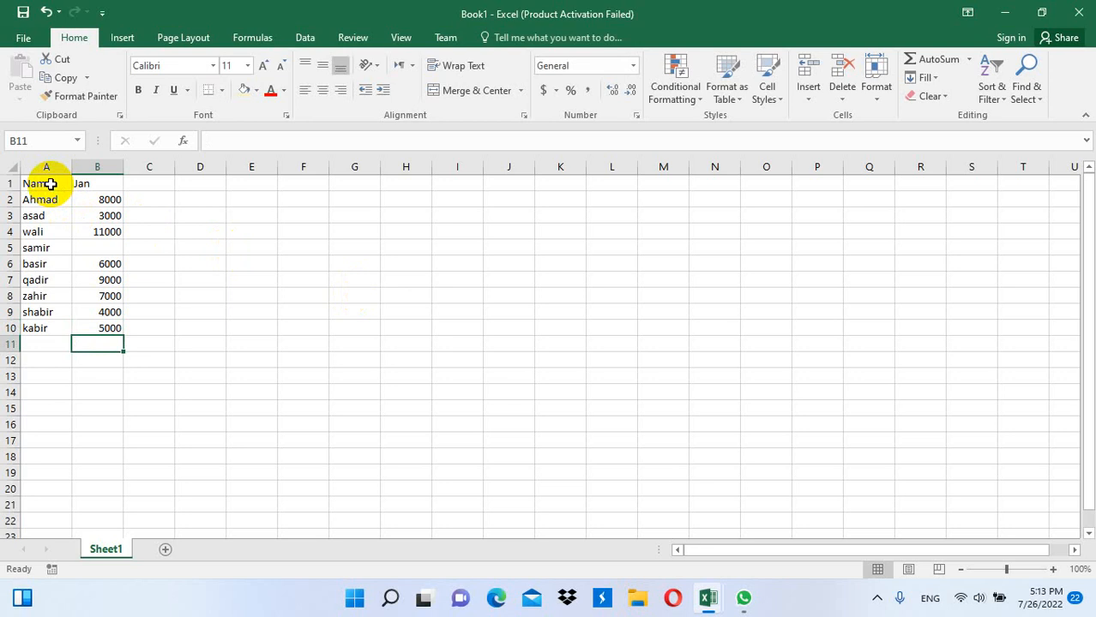
Copy the whole Name and Jan table in A1:B10 and paste it starting at E1.
left_click_drag(48, 183, 89, 324)
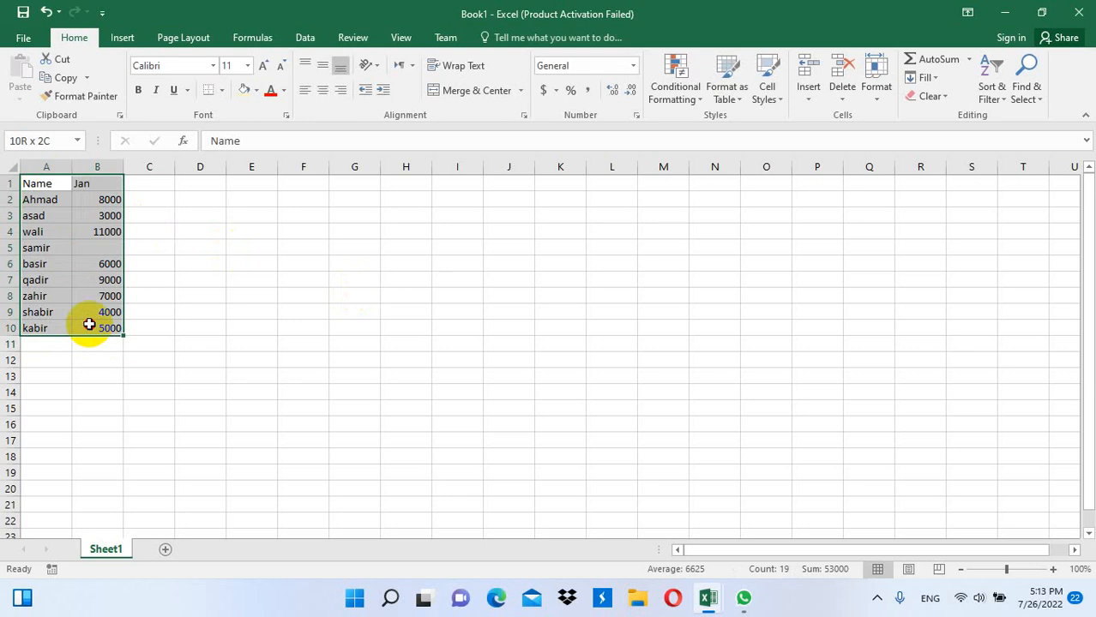
key("ctrl+c")
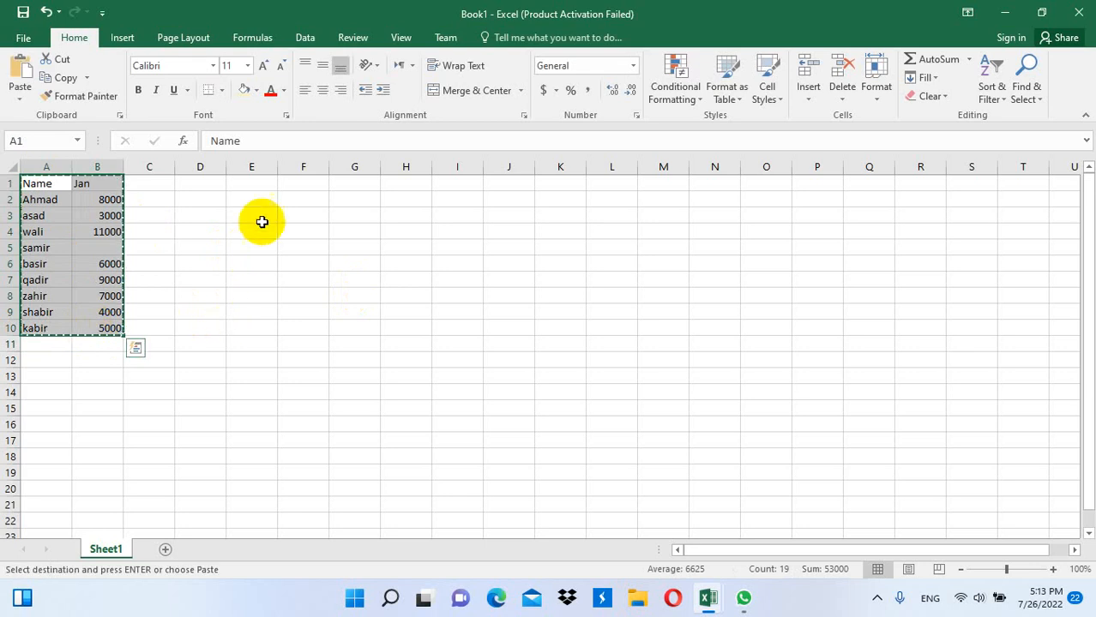
left_click(234, 179)
key("ctrl+v")
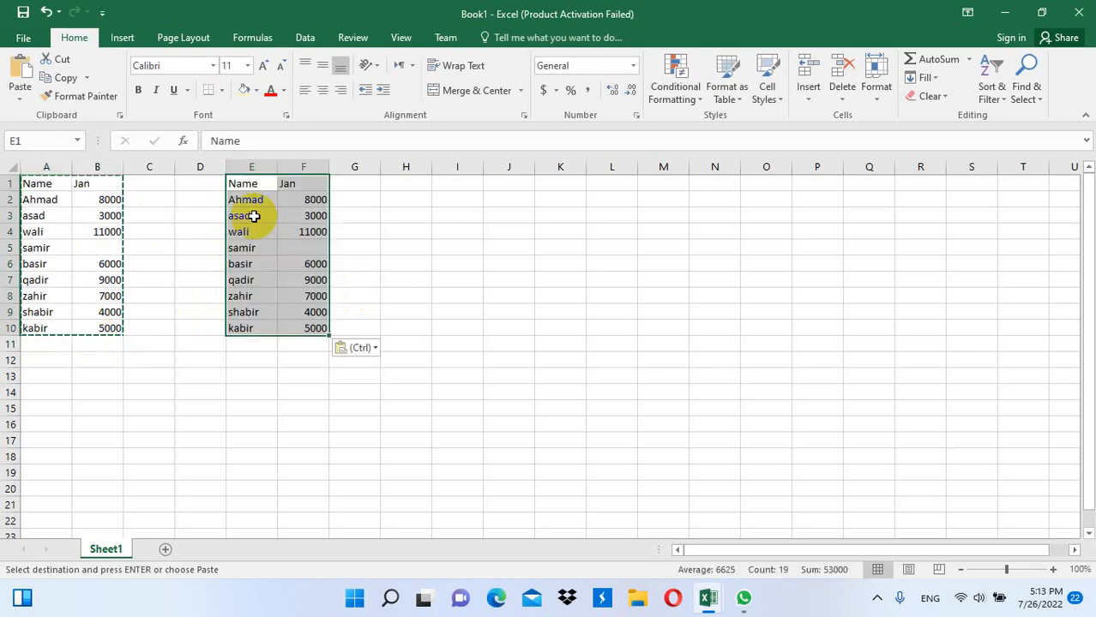
Change the Jan header of the copied table in F1 to Feb.
left_click(311, 187)
key("Escape")
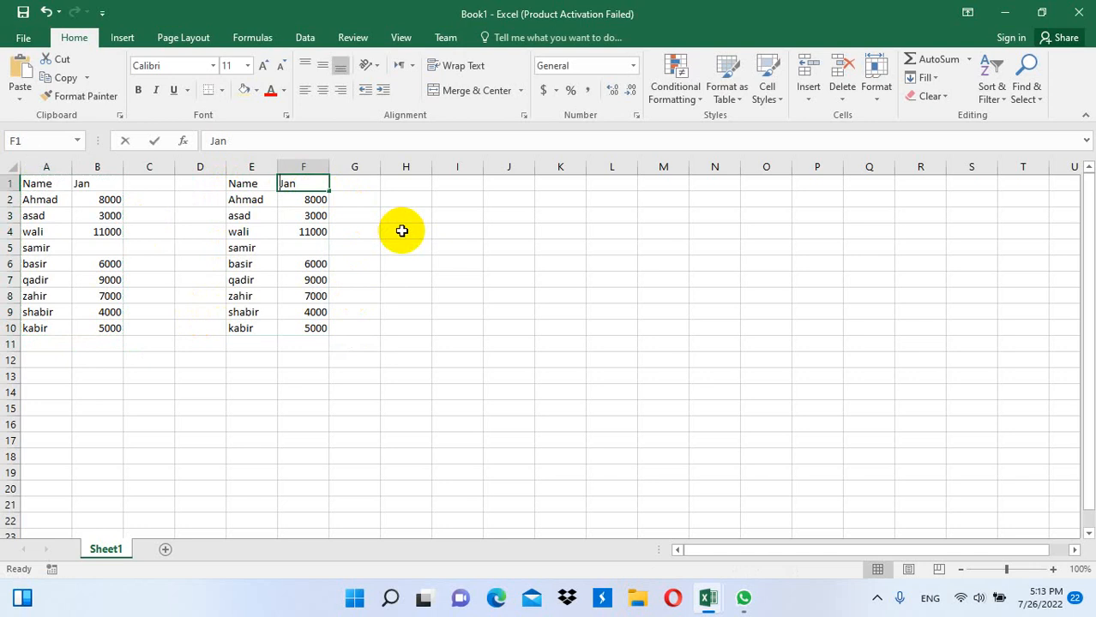
type("Feb")
left_click(367, 232)
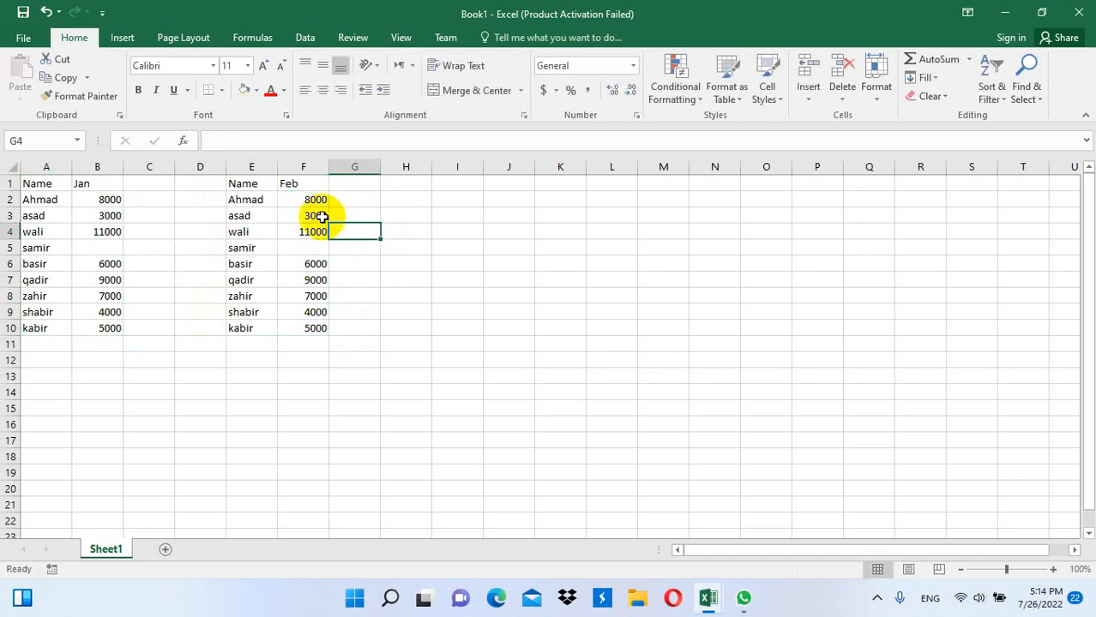
Replace the Feb amounts in cells F2 to F4 with 4000, 15000 and 2000.
left_click(298, 200)
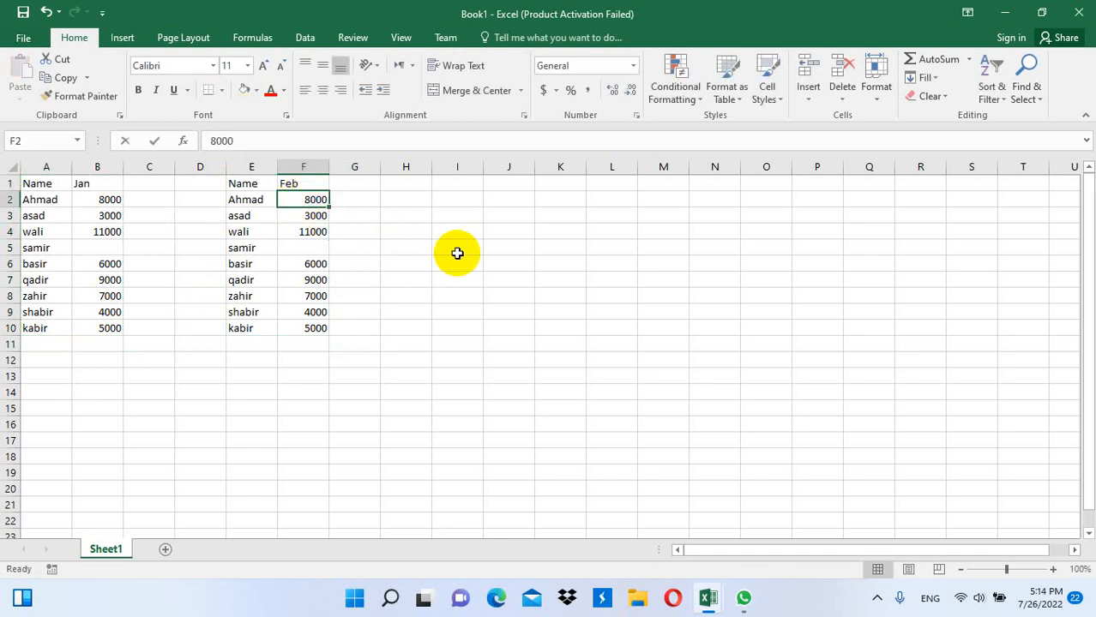
type("4000")
key("Return")
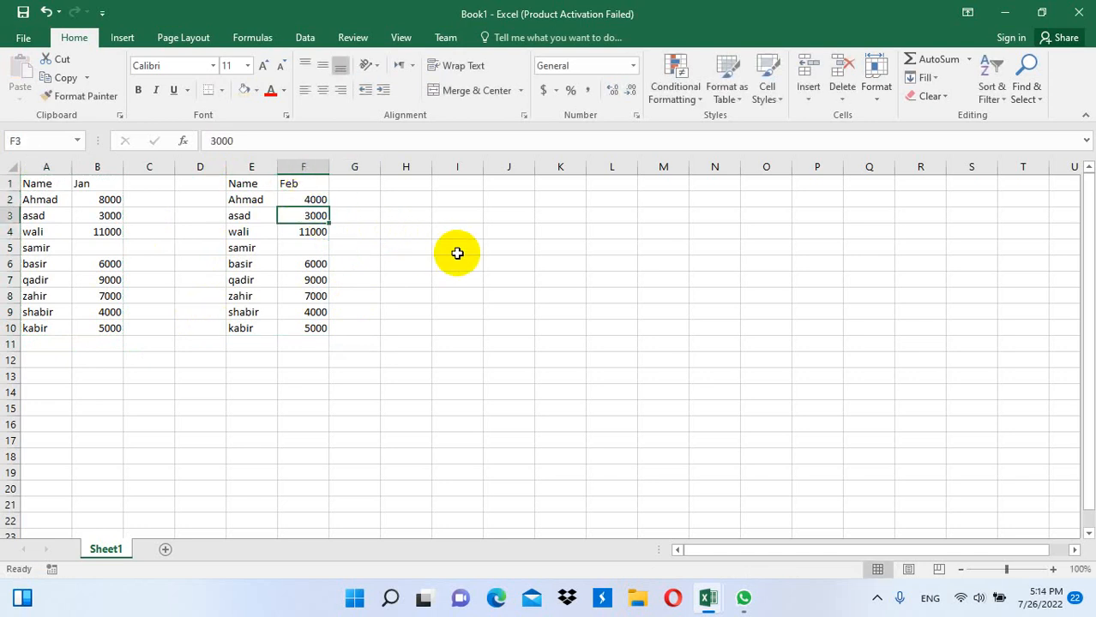
type("15000")
key("Return")
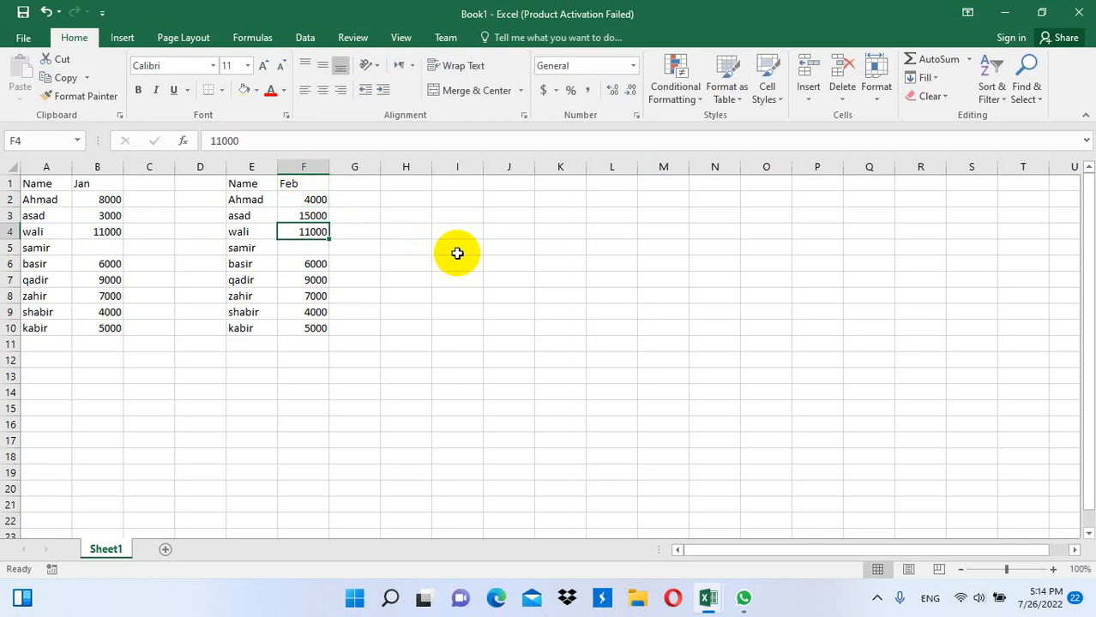
type("2000")
key("Return")
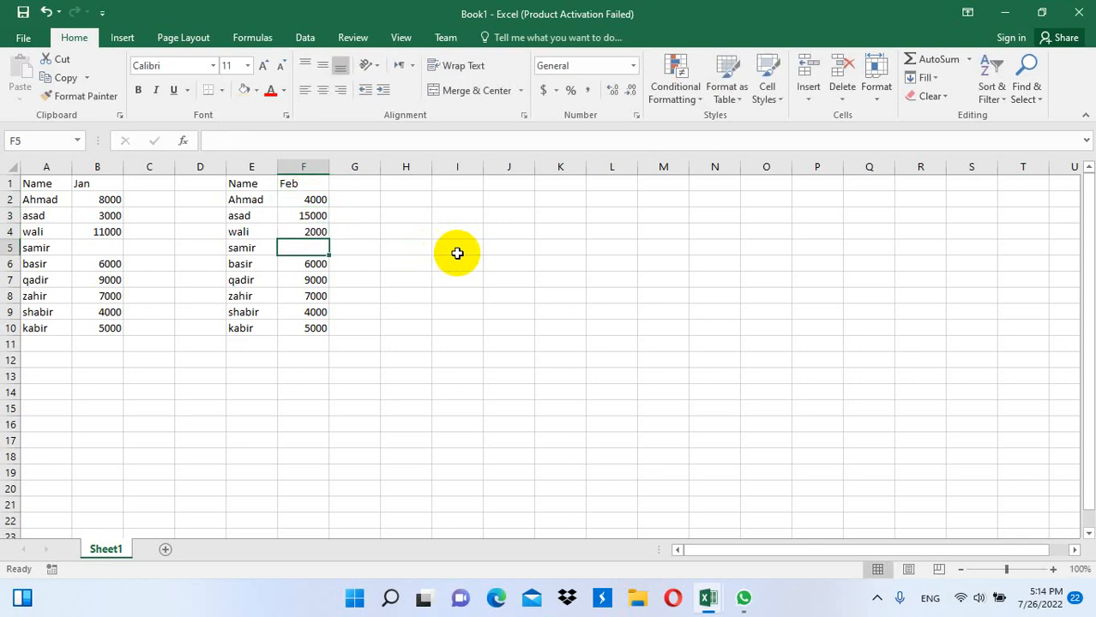
Enter the Feb amounts 18000, 7000 and 5000 in cells F5 to F7.
type("18000")
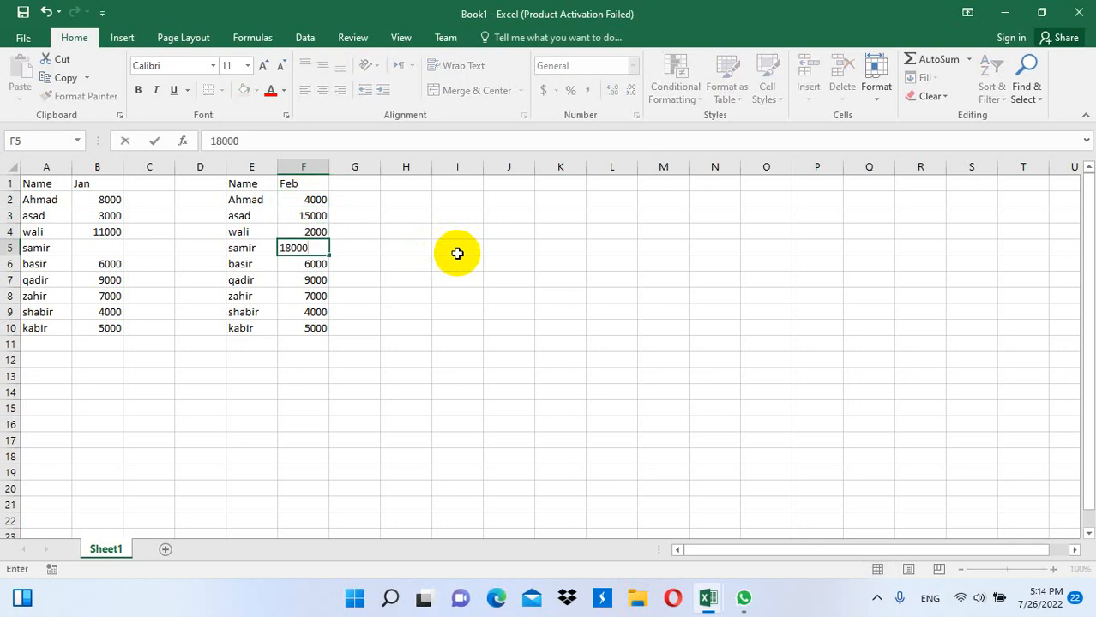
key("Return")
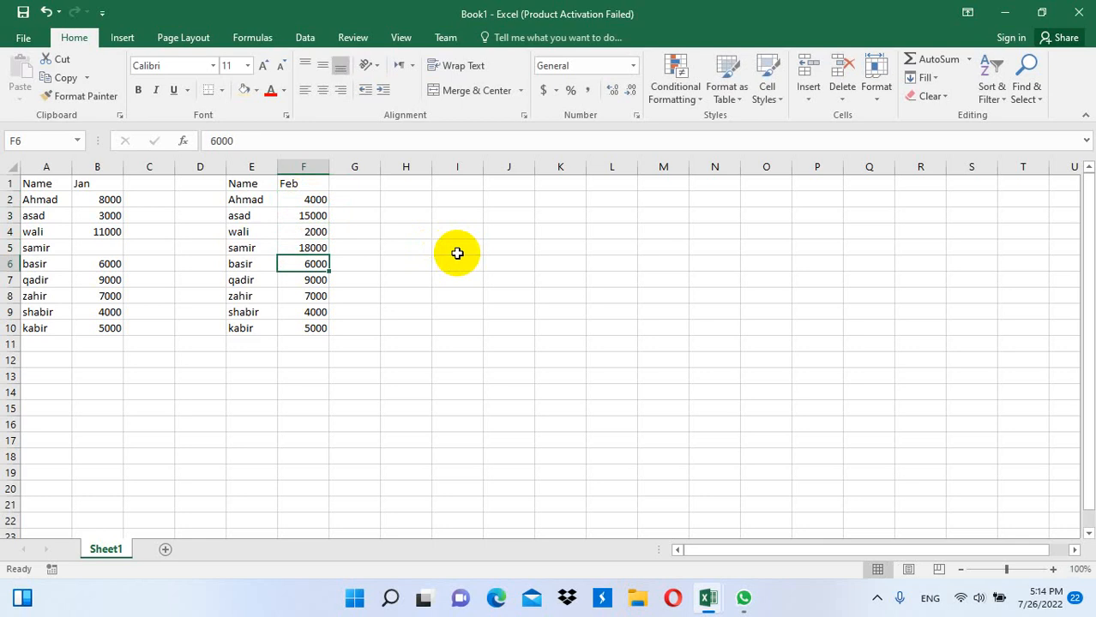
type("7000")
key("Return")
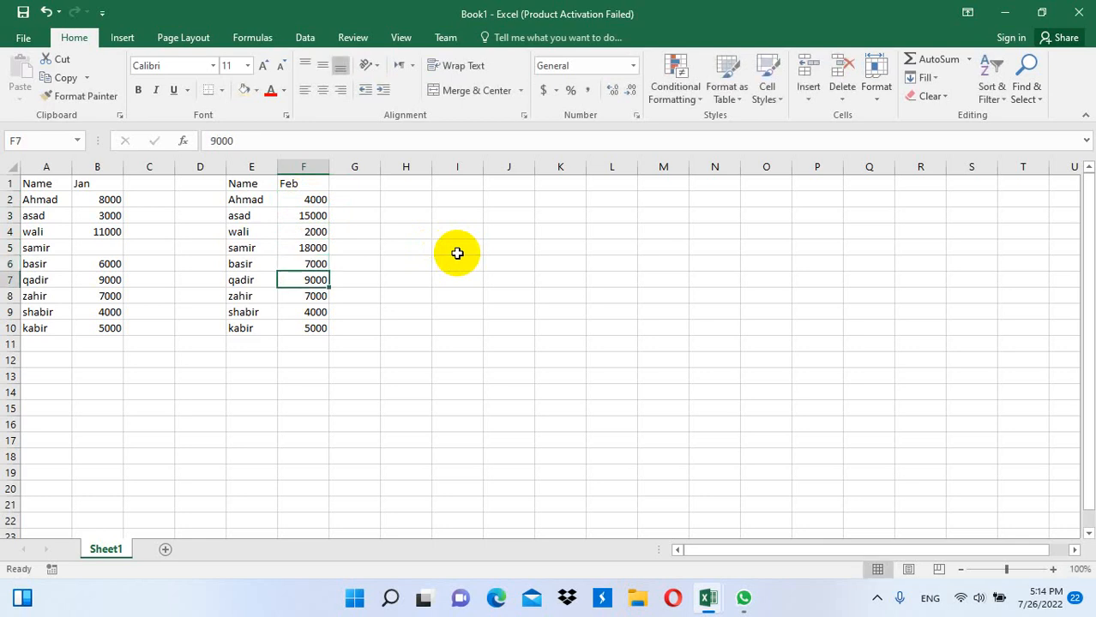
type("5000")
key("Return")
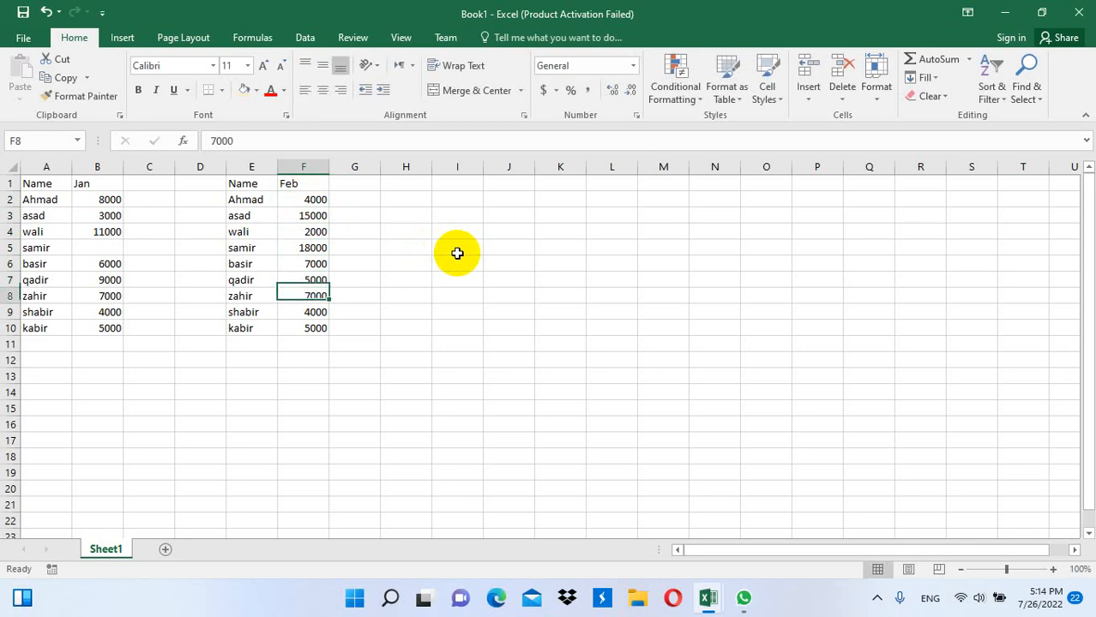
Clear the Feb amount in F8 and enter 9000 in F9 and 8000 in F10.
key("Delete")
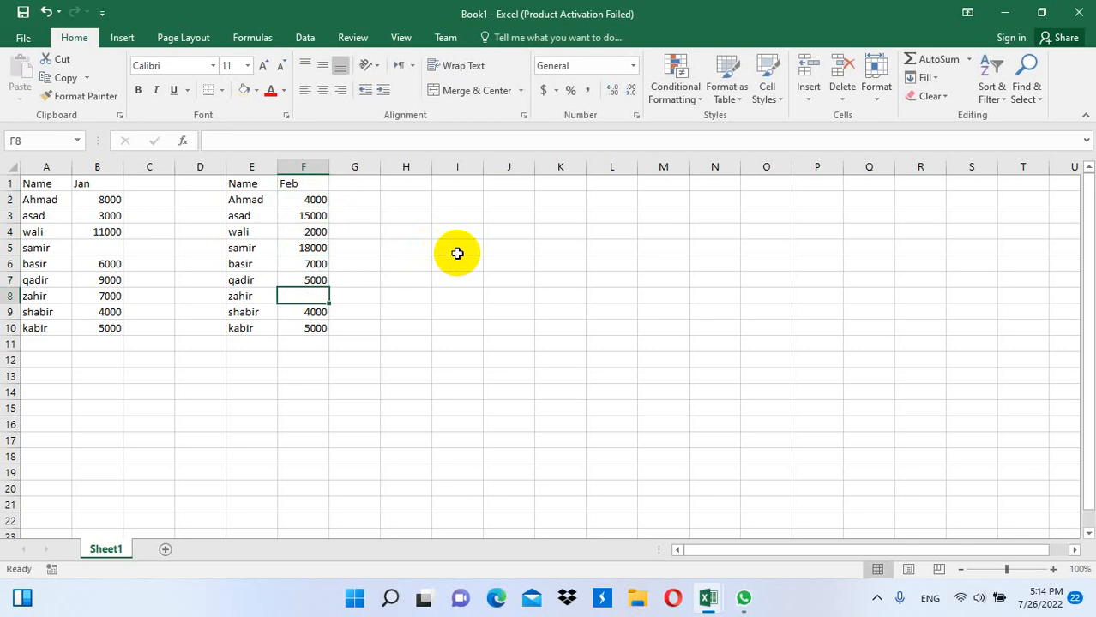
key("Return")
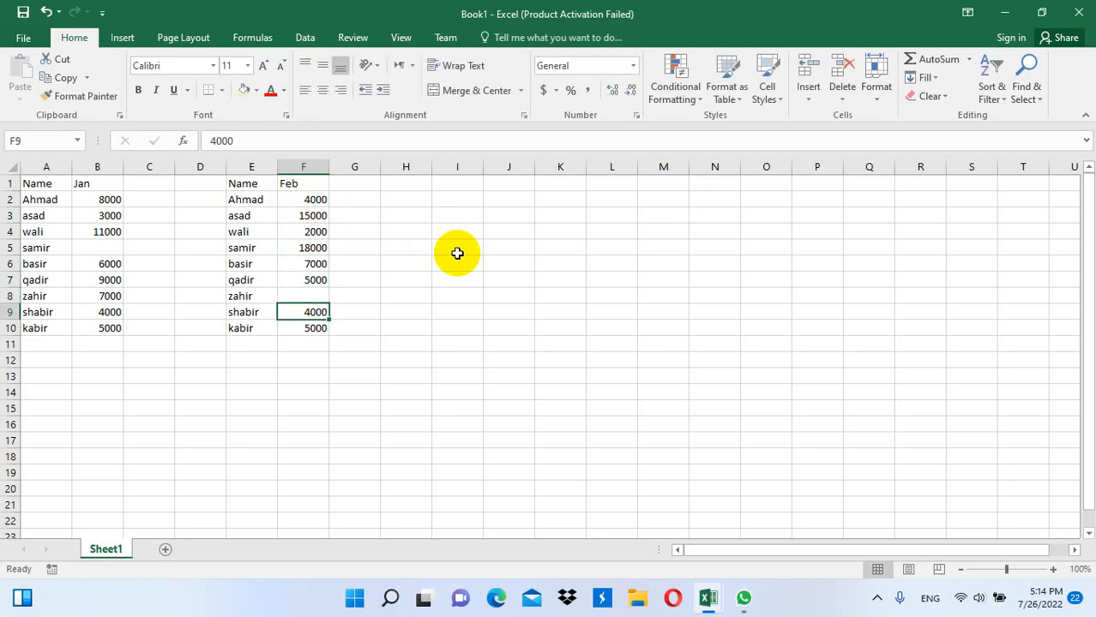
type("9000")
key("Return")
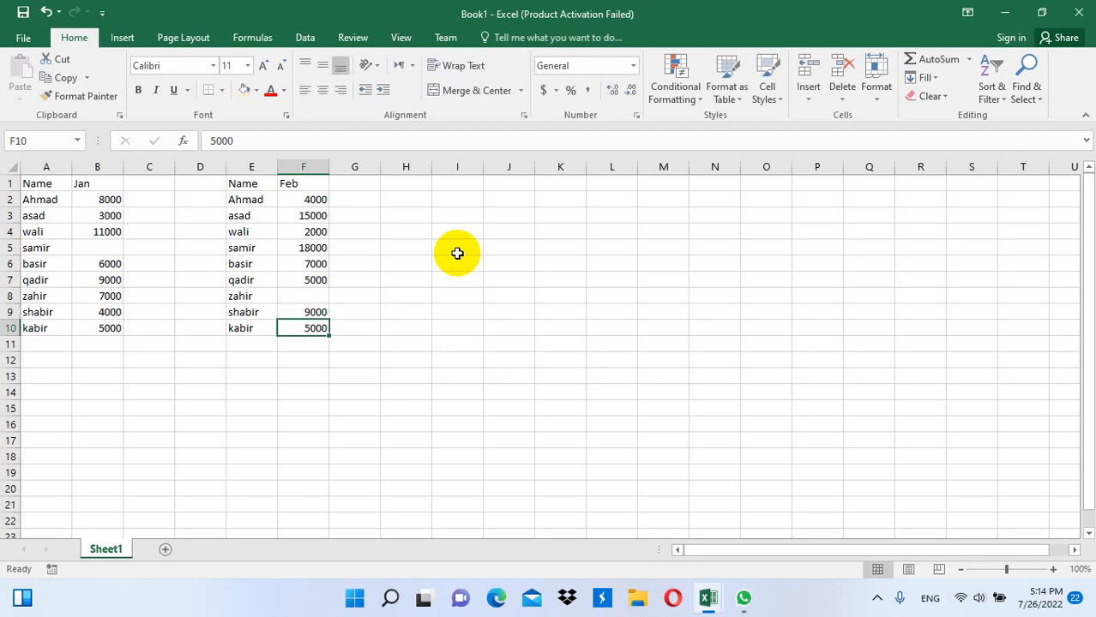
type("8000")
key("Return")
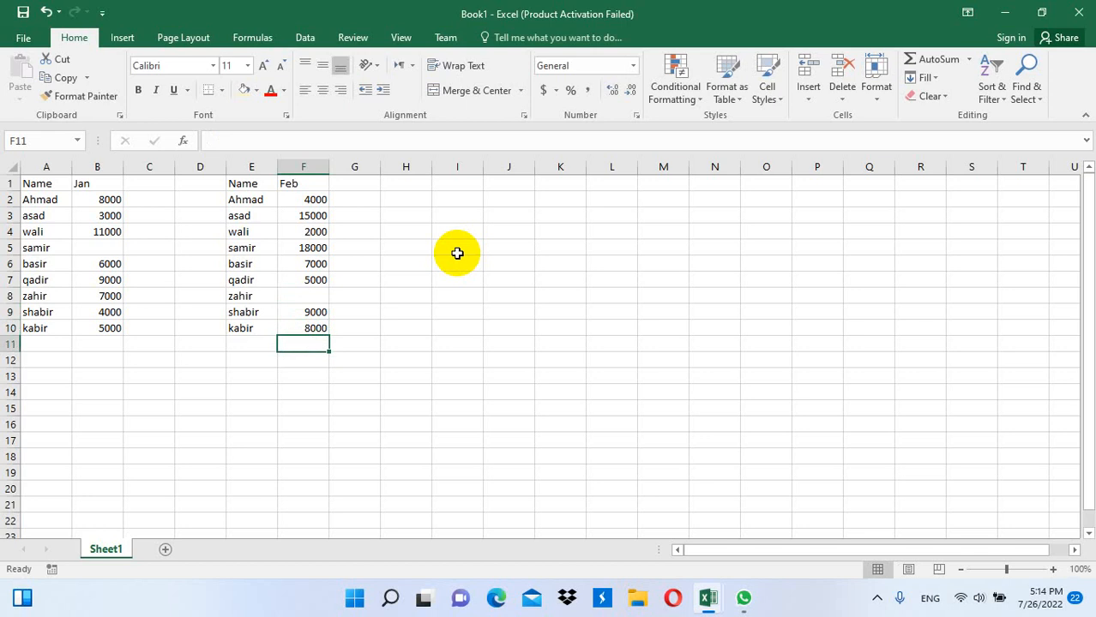
left_click(878, 600)
left_click(877, 597)
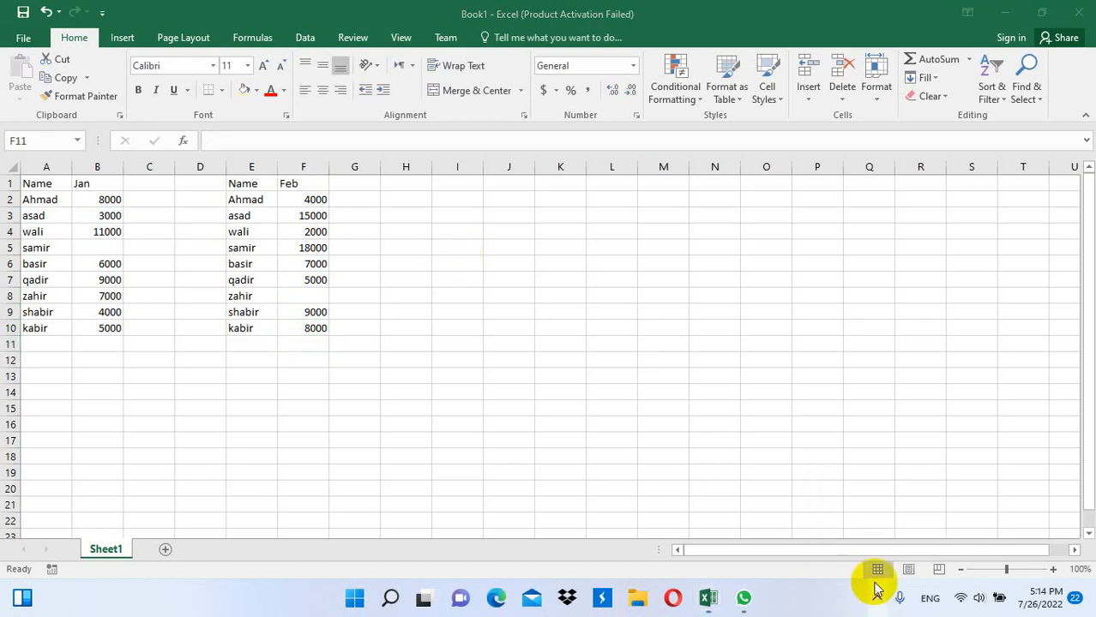
left_click(876, 598)
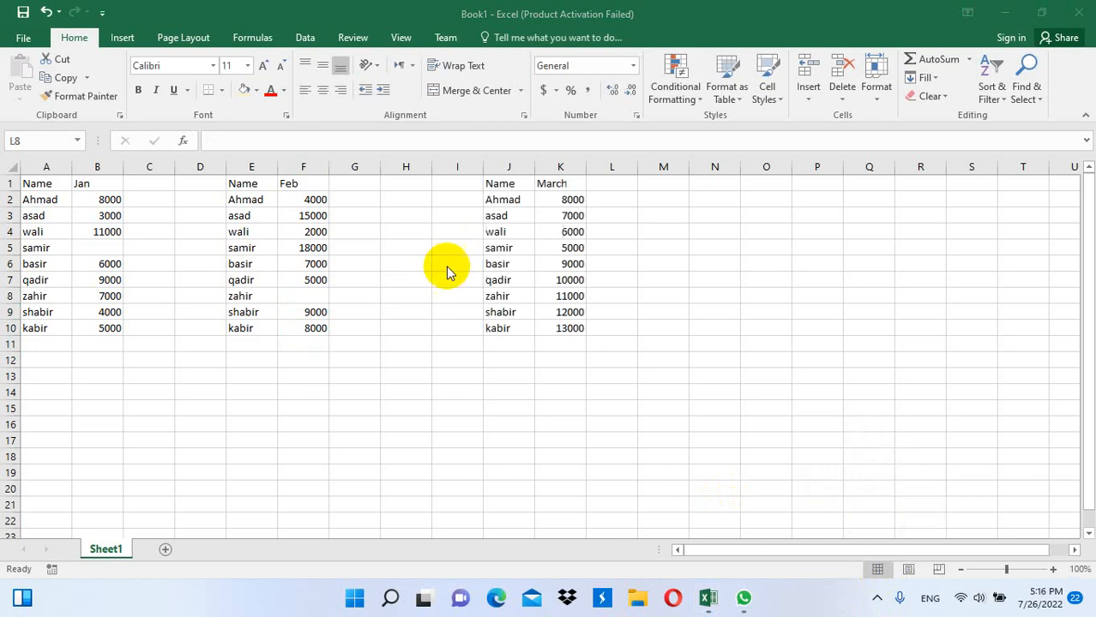
left_click(91, 203)
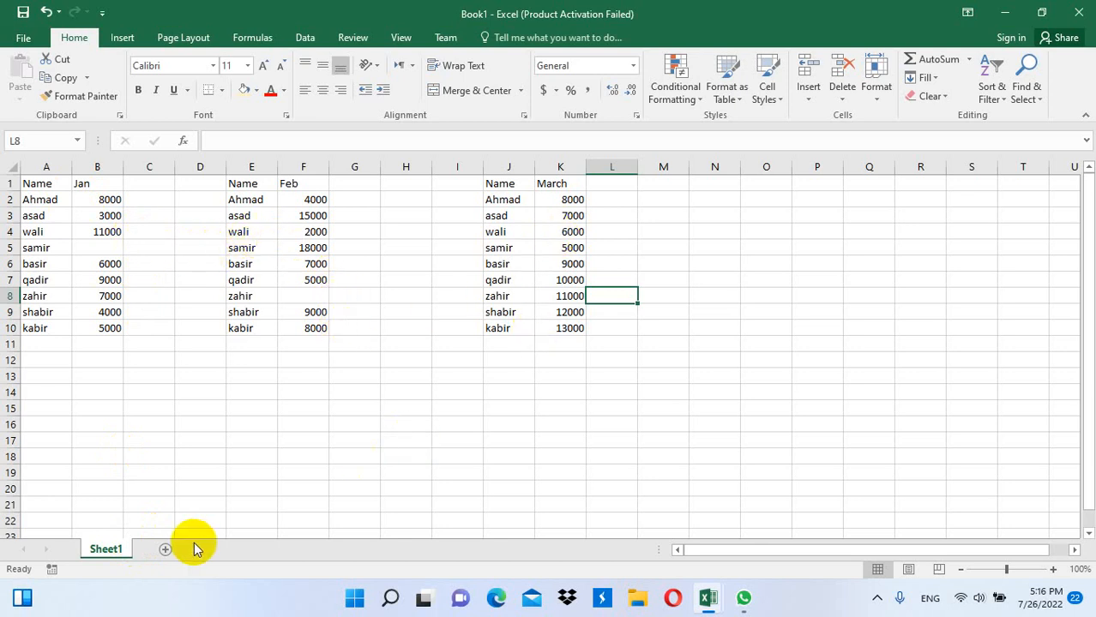
Add a new worksheet and copy the three tables in A1:K10 of Sheet1 to cell A1 of Sheet2.
left_click(165, 550)
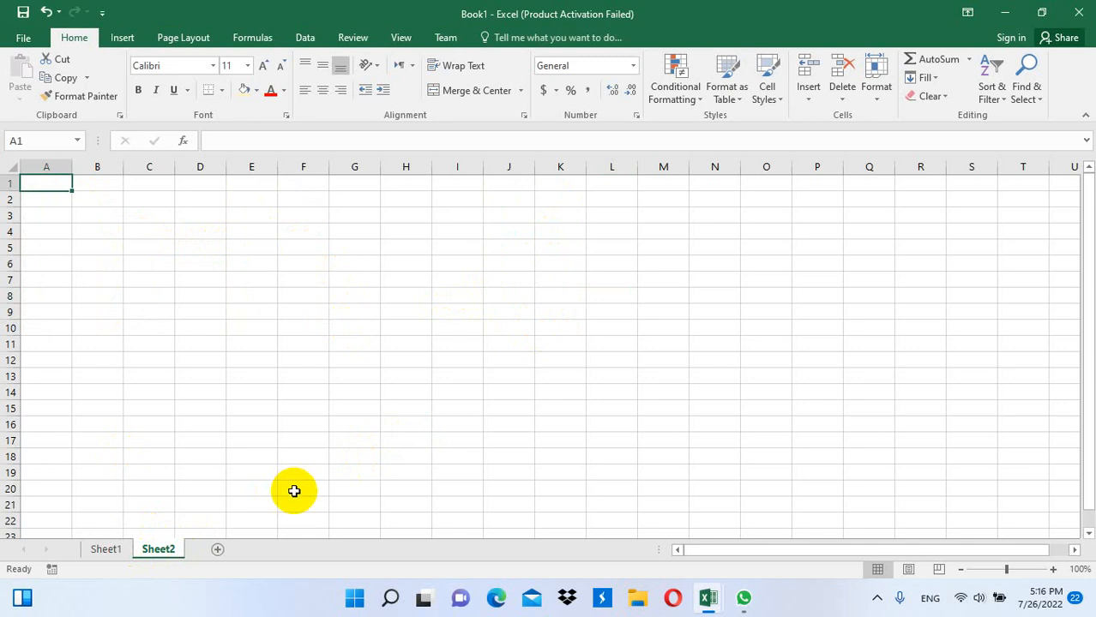
left_click(108, 546)
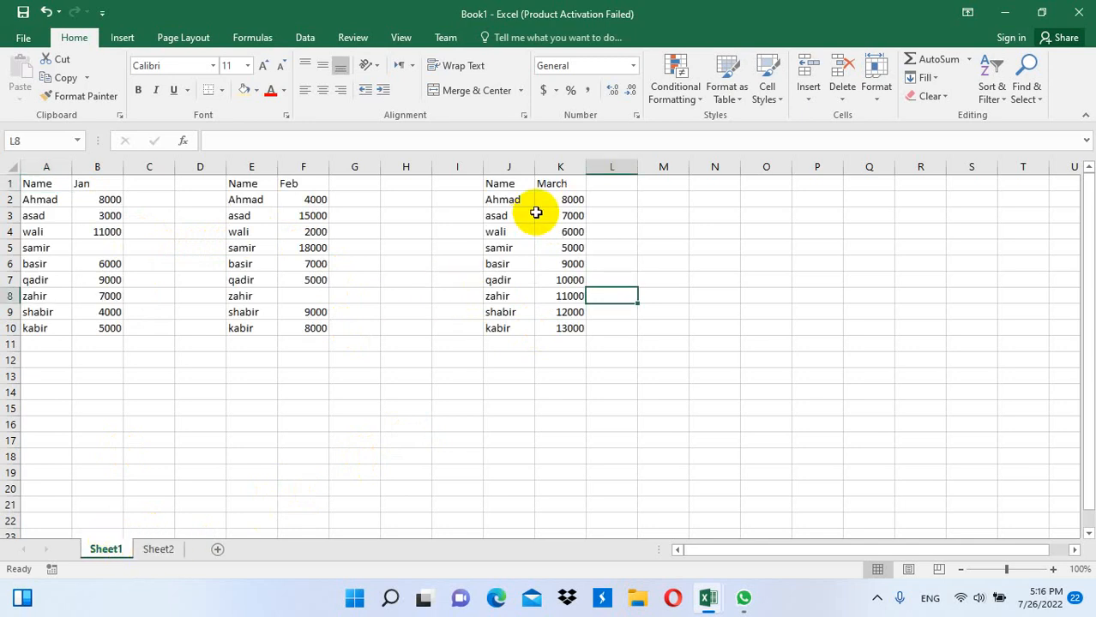
left_click_drag(574, 183, 46, 334)
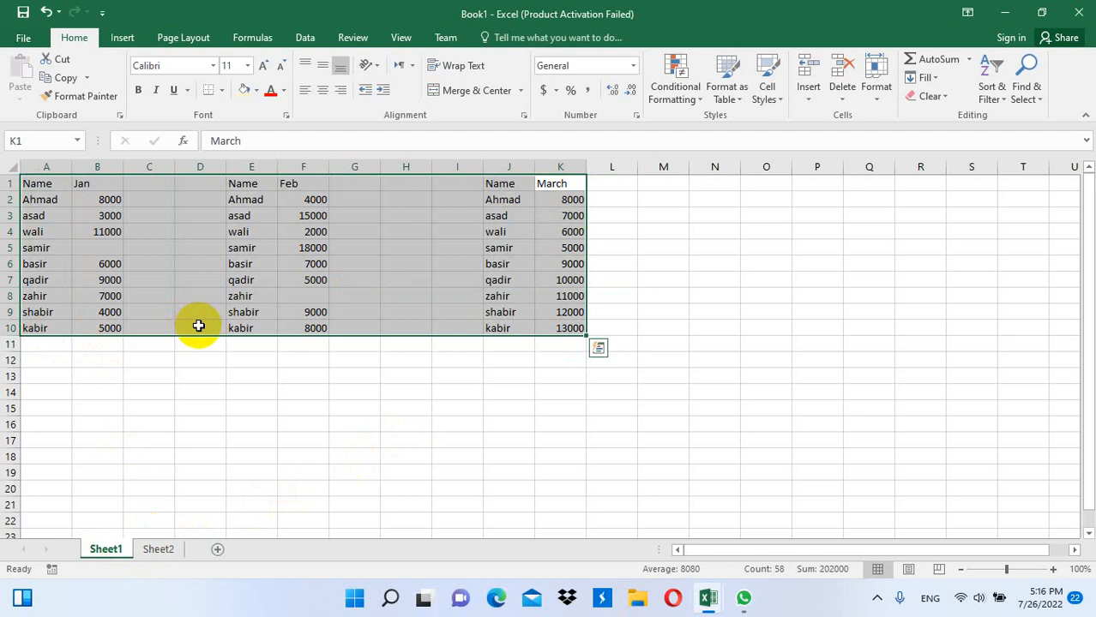
key("ctrl+c")
left_click(158, 549)
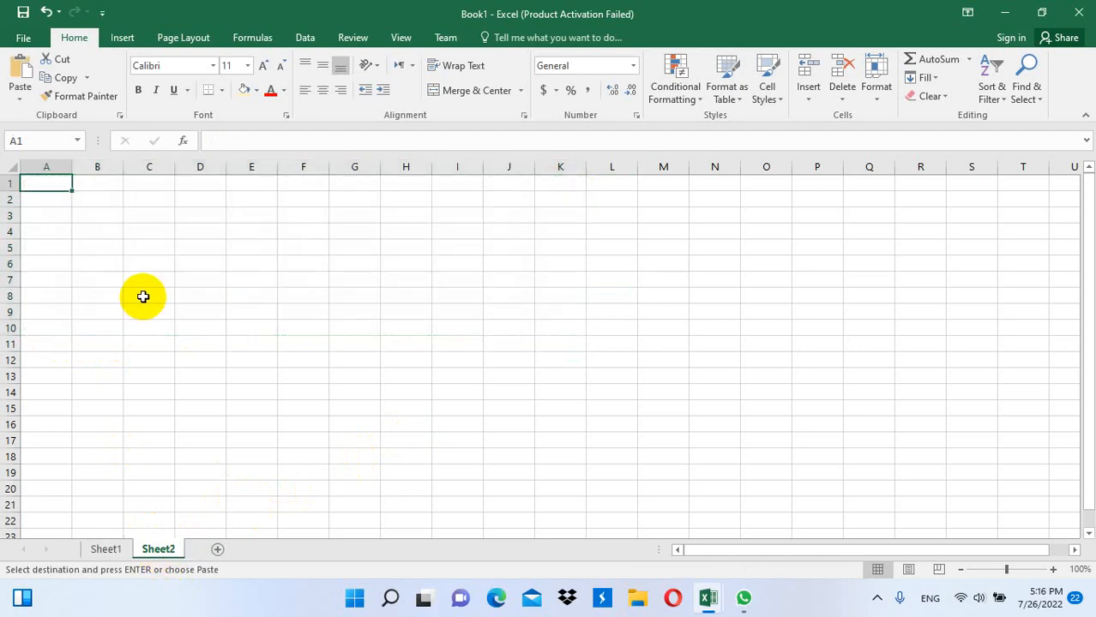
key("ctrl+v")
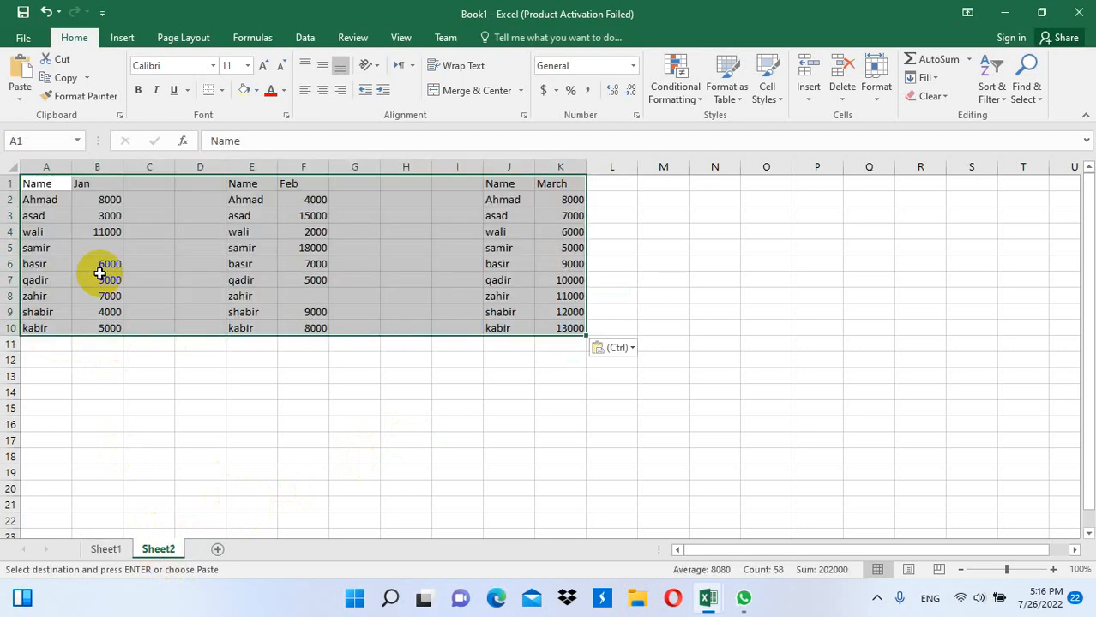
Change the month headers on Sheet2 to April in B1, May in F1 and Jun in K1.
left_click(110, 186)
type("April")
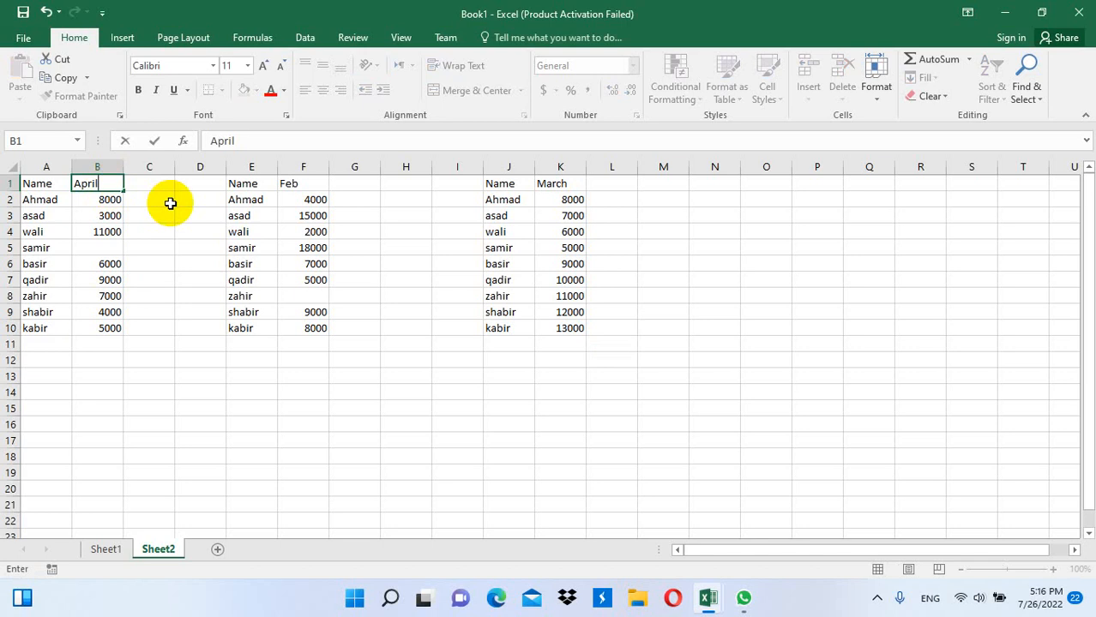
key("Tab")
type("May")
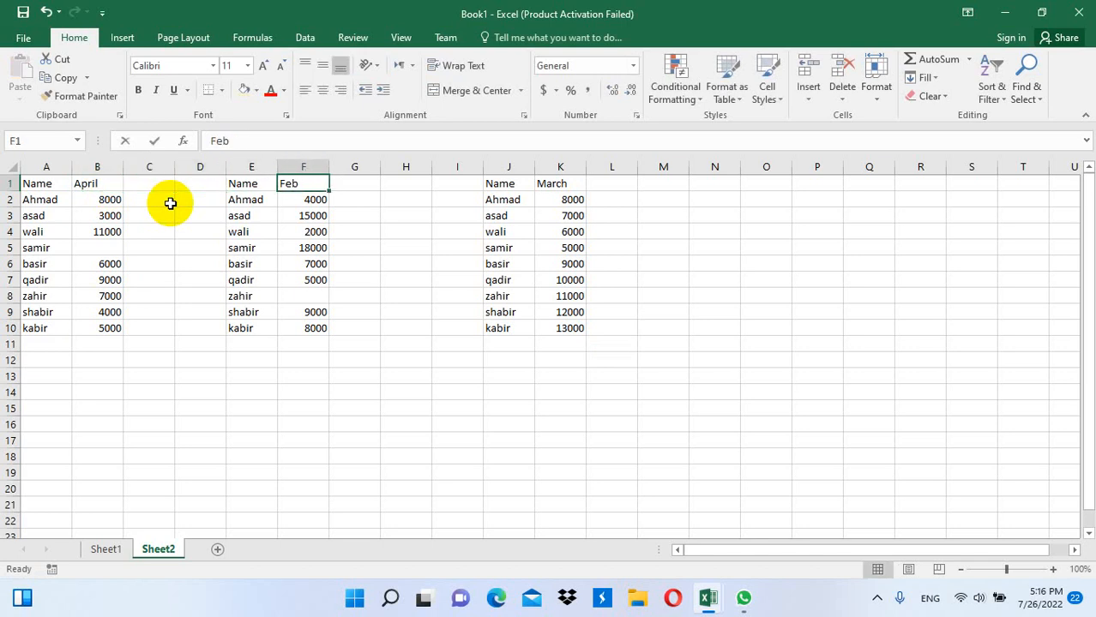
key("Right")
key("Right")
key("Right")
key("Right")
key("Right")
type("Jun")
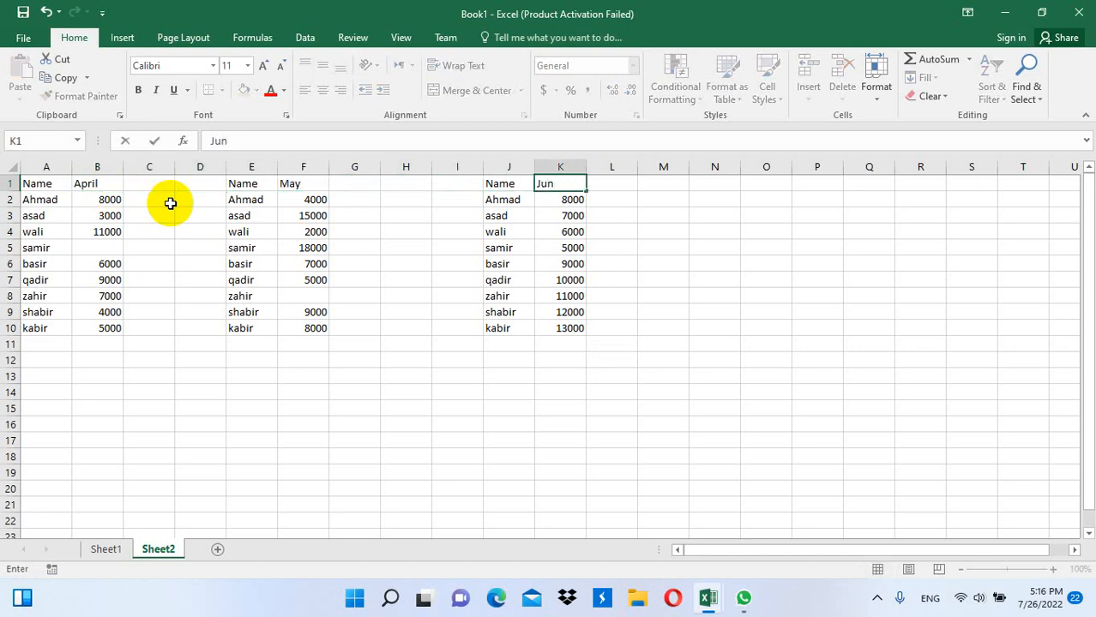
key("Right")
Replace the April amounts from the last row upward with 2000 in B10, 3000 in B9 and 4000 in B8.
left_click(120, 200)
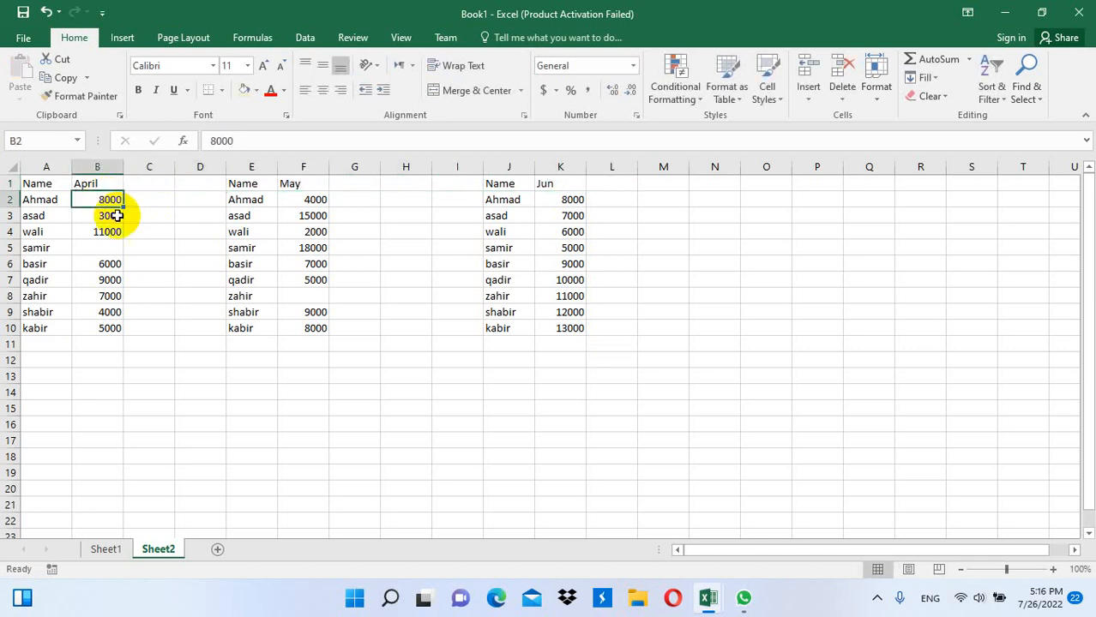
left_click(117, 327)
type("2000")
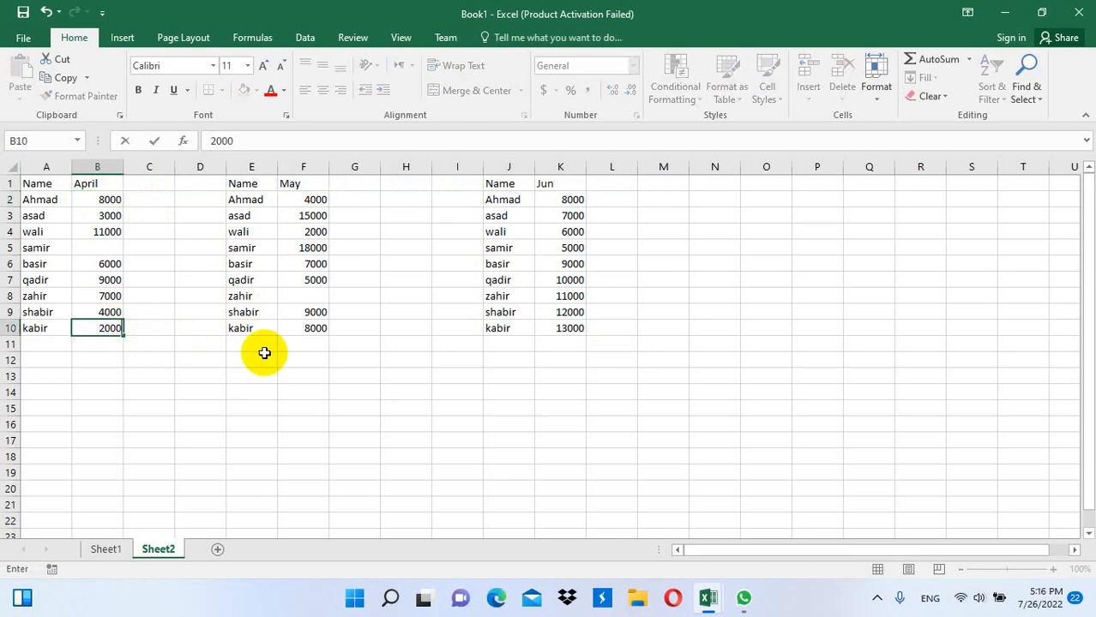
key("Up")
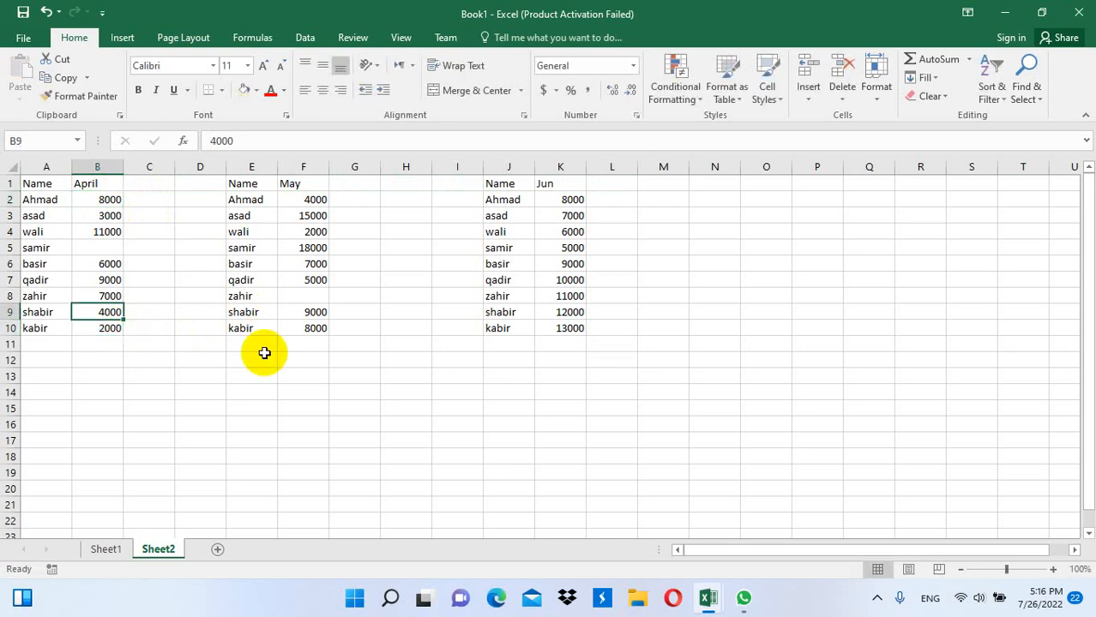
type("3000")
key("Up")
type("4000")
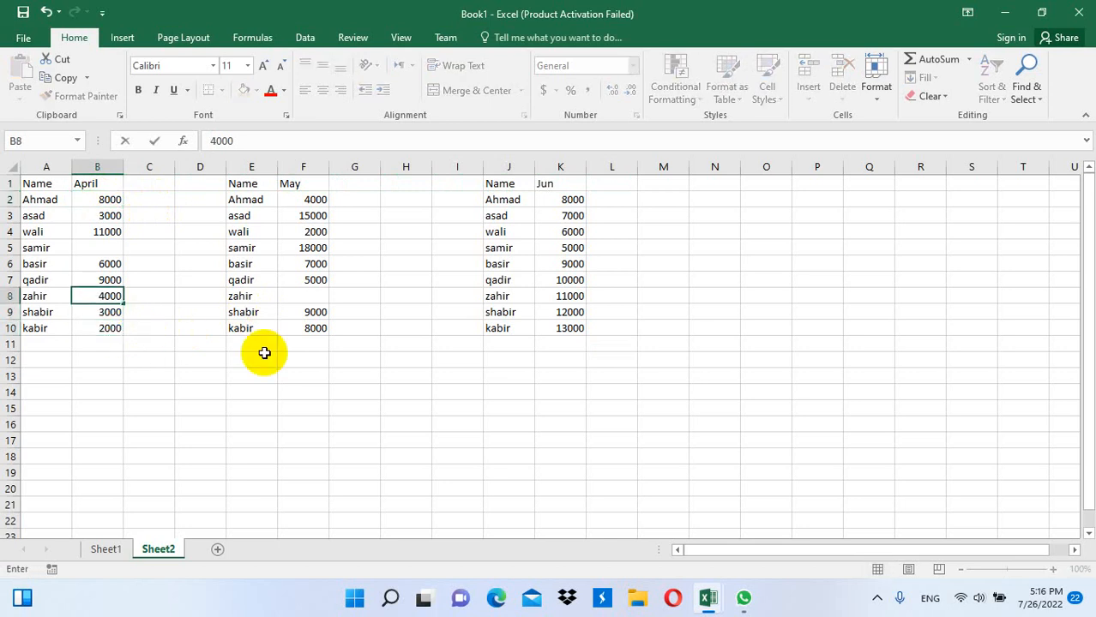
Set the April amounts to 5000 in B7 and 6000 in B6.
key("Up")
type("5000")
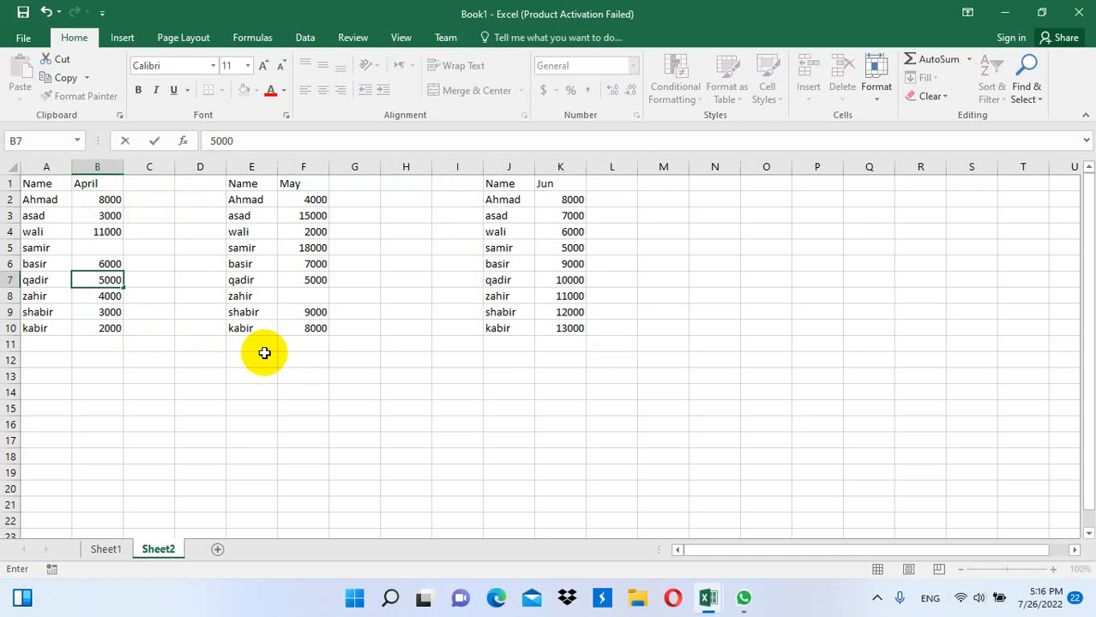
key("Up")
type("60000")
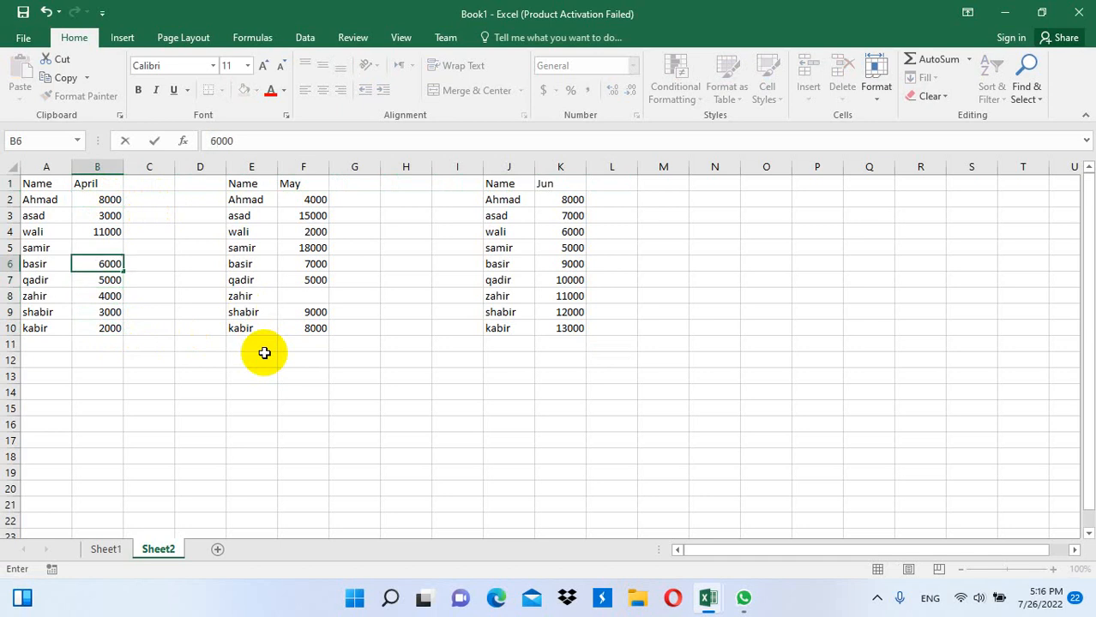
key("BackSpace")
key("Up")
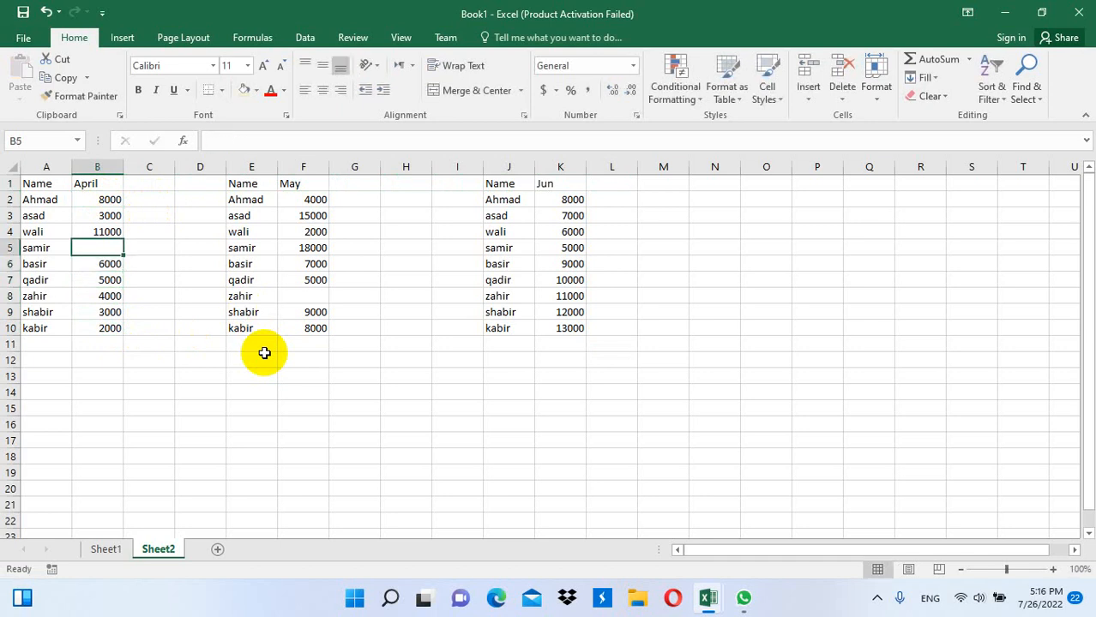
Complete the April amounts with 7000 in B5, 8000 in B4, 9000 in B3 and 10000 in B2.
type("7000")
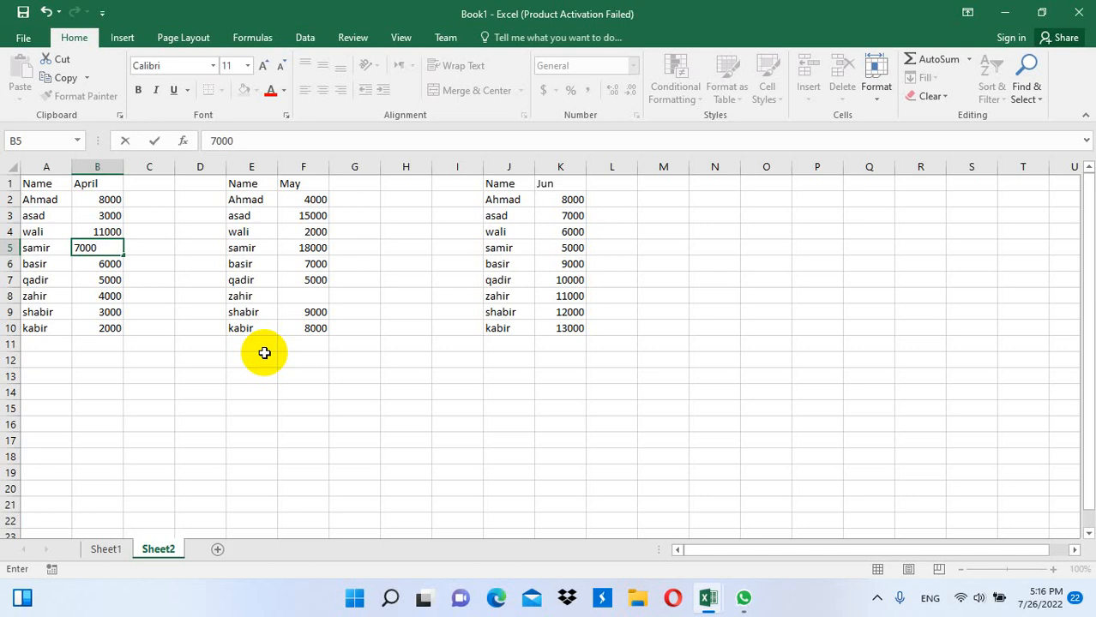
key("Up")
type("8000")
key("Up")
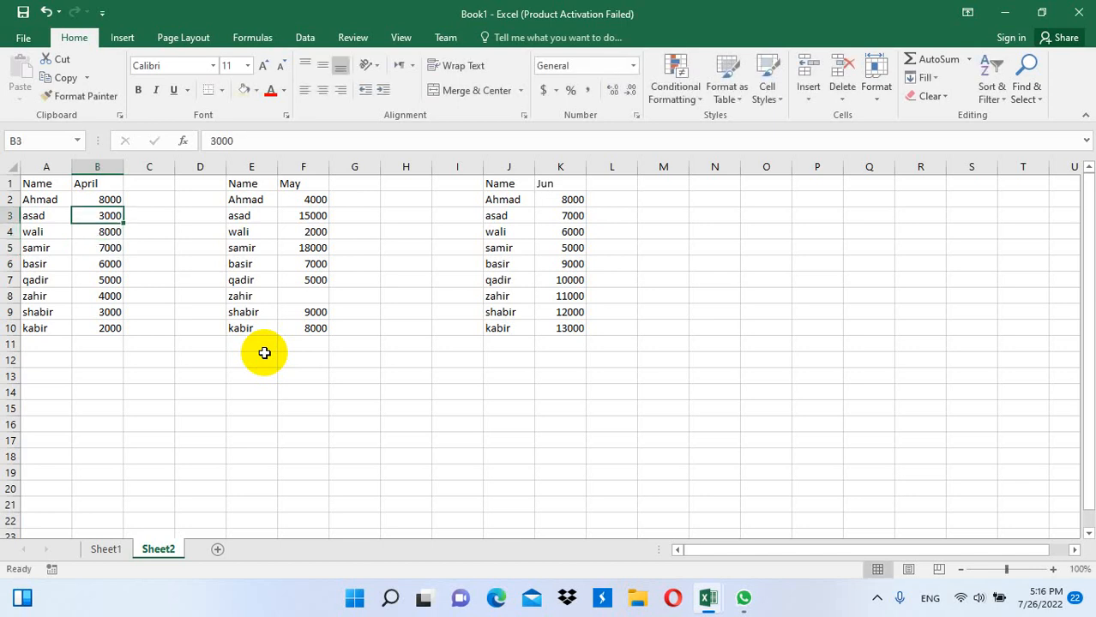
type("90000")
key("BackSpace")
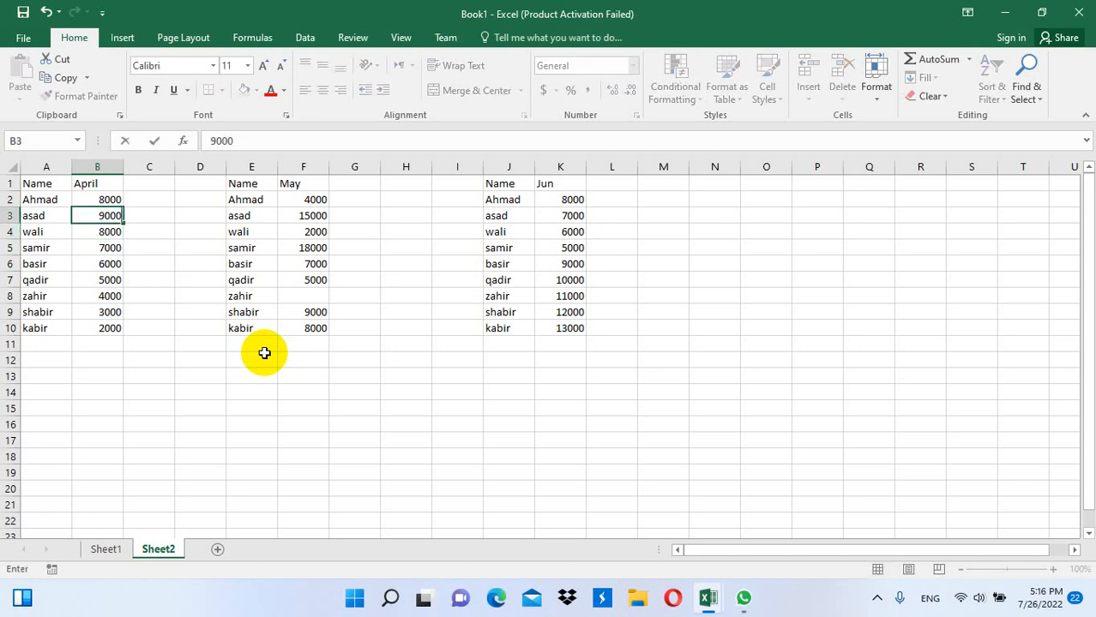
key("Up")
type("10000")
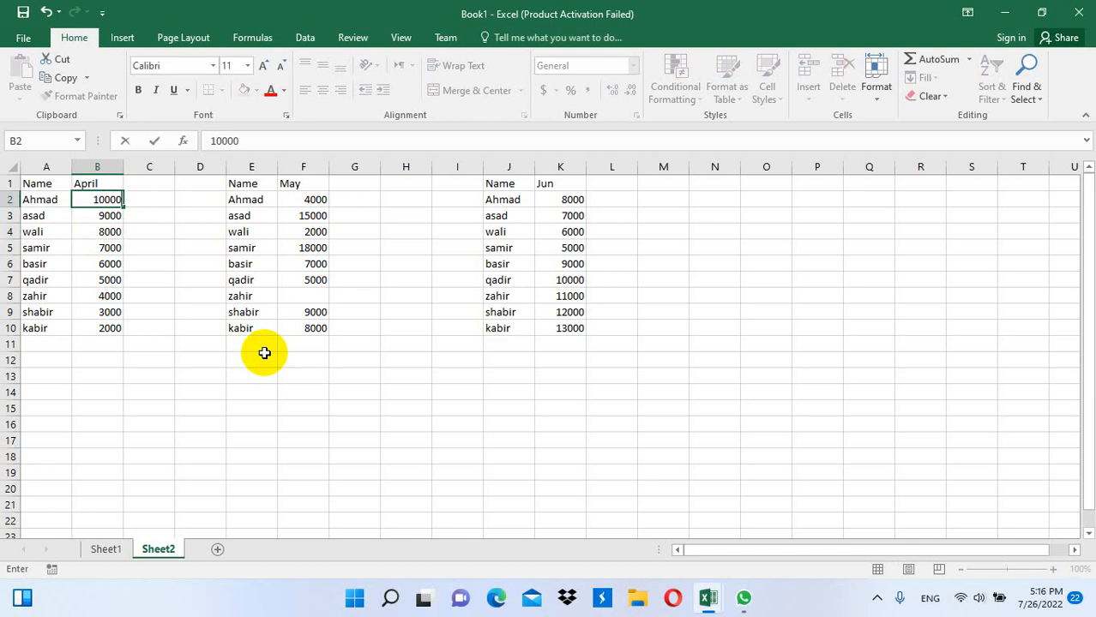
key("Return")
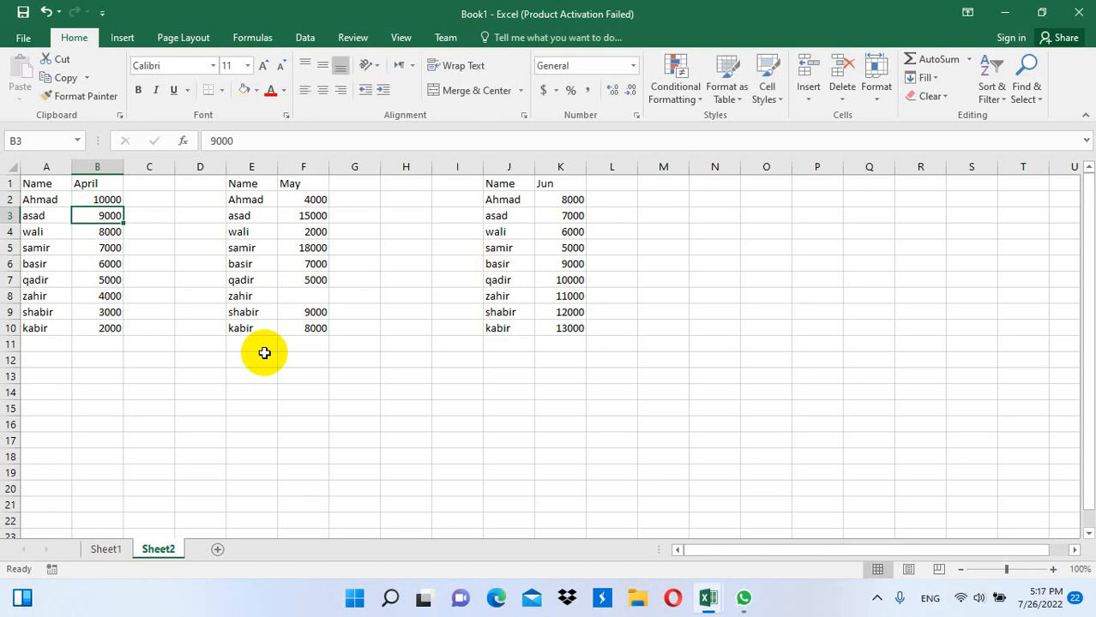
Replace the May amounts from the last row upward with 5000 in F10, 6000 in F9, 7000 in F8, 8000 in F7 and 9000 in F6.
left_click(317, 327)
type("5000")
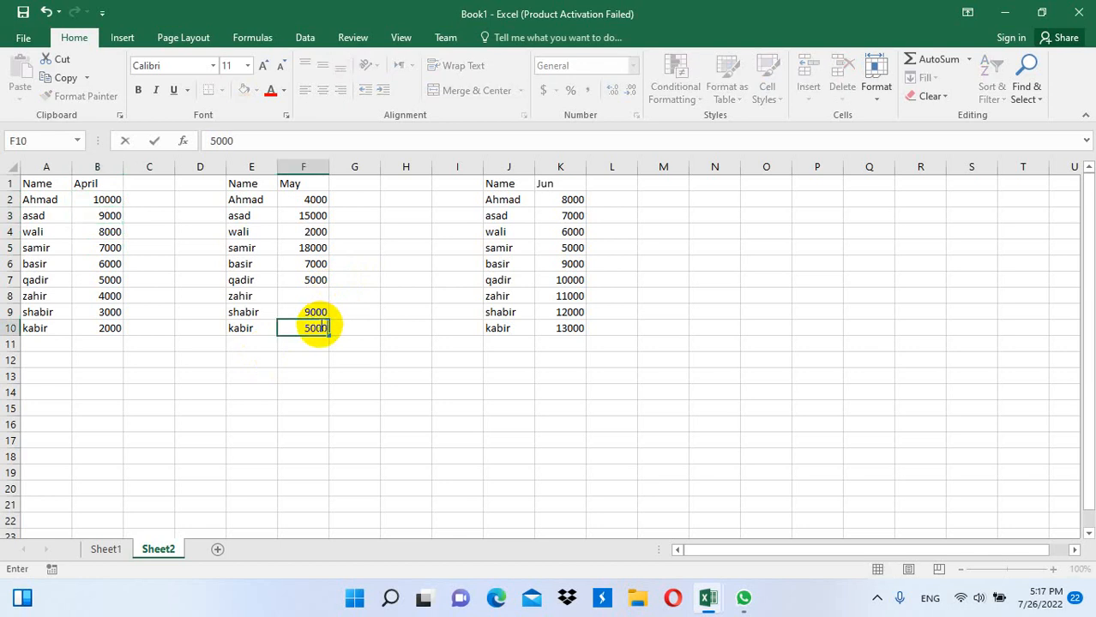
key("Up")
type("6000")
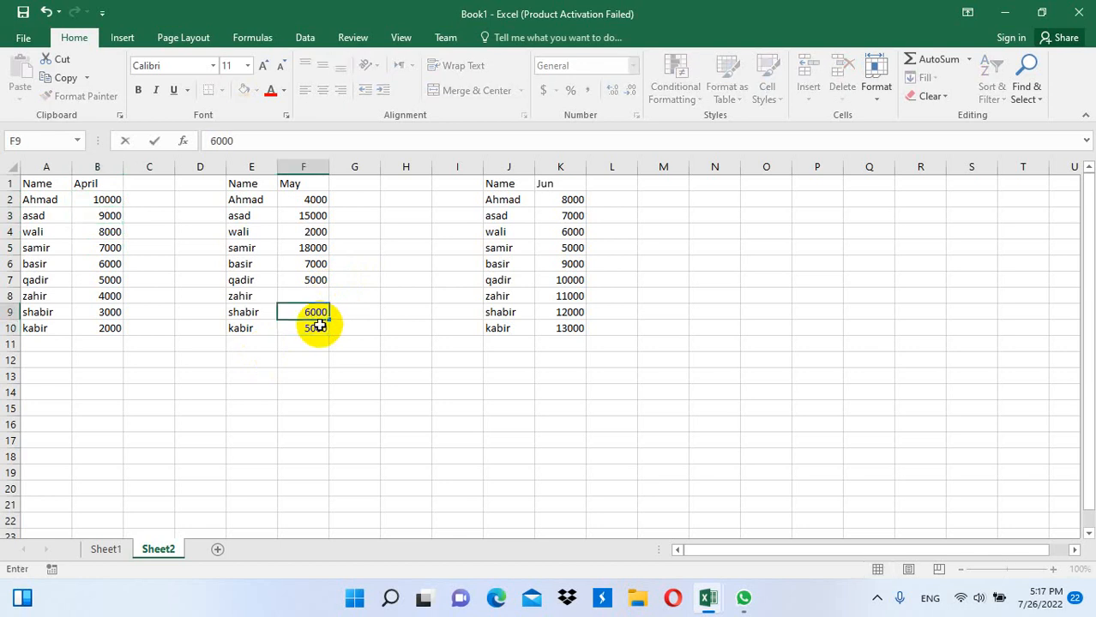
key("Up")
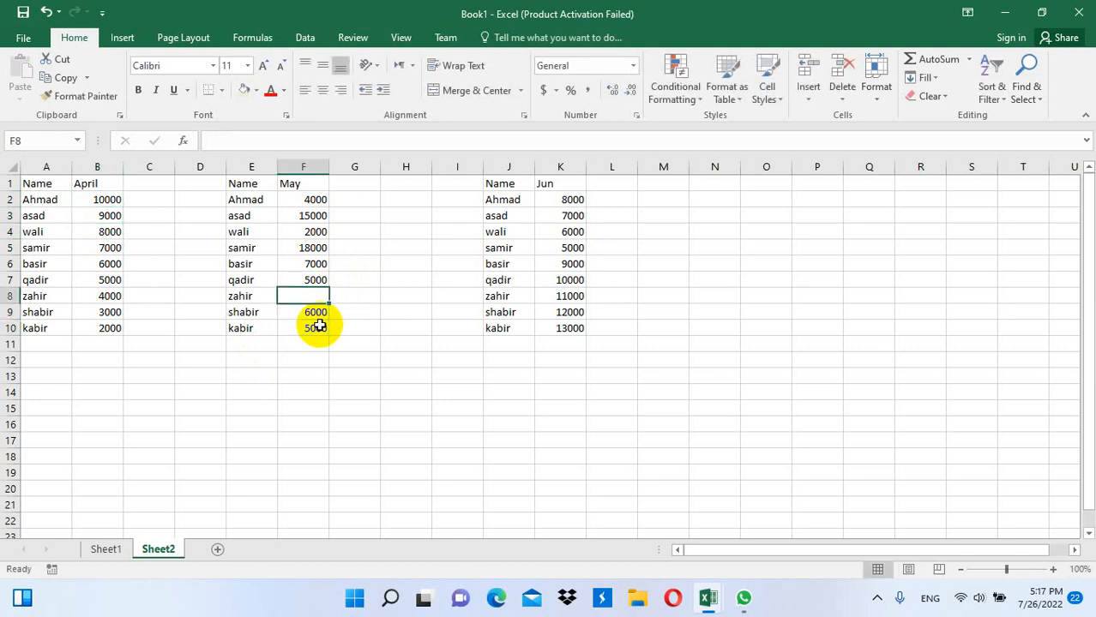
type("7000")
key("Up")
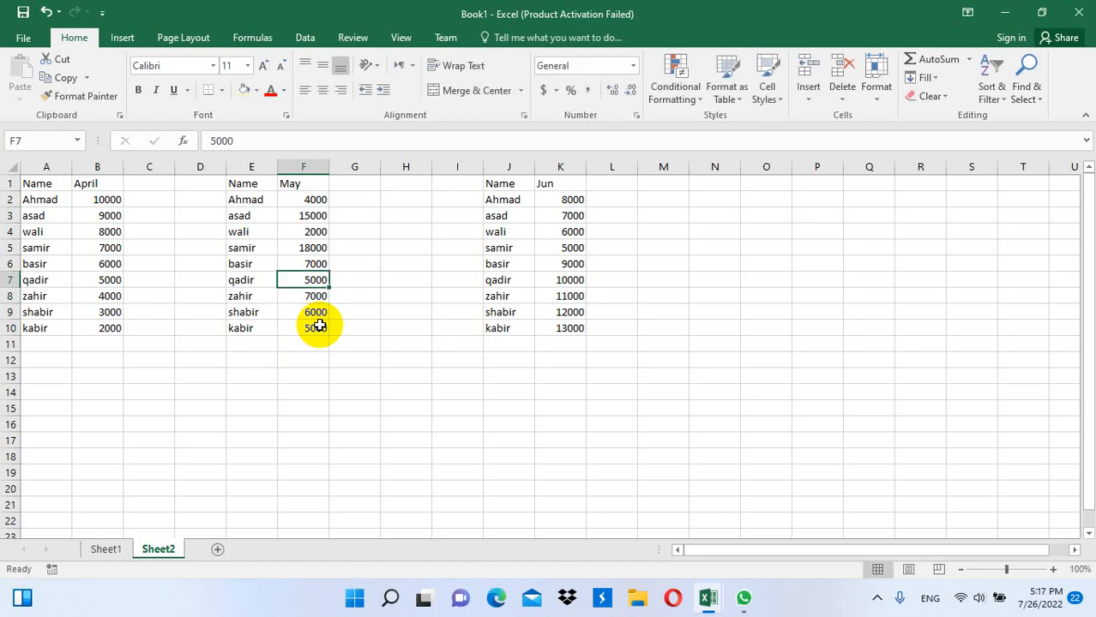
type("8000")
key("Up")
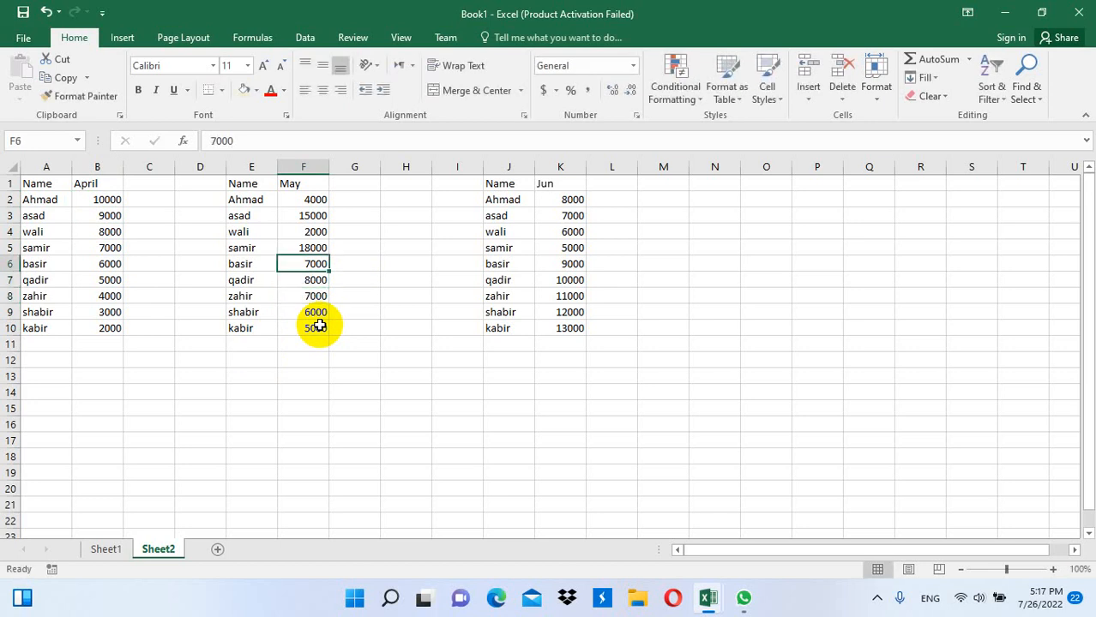
type("9000")
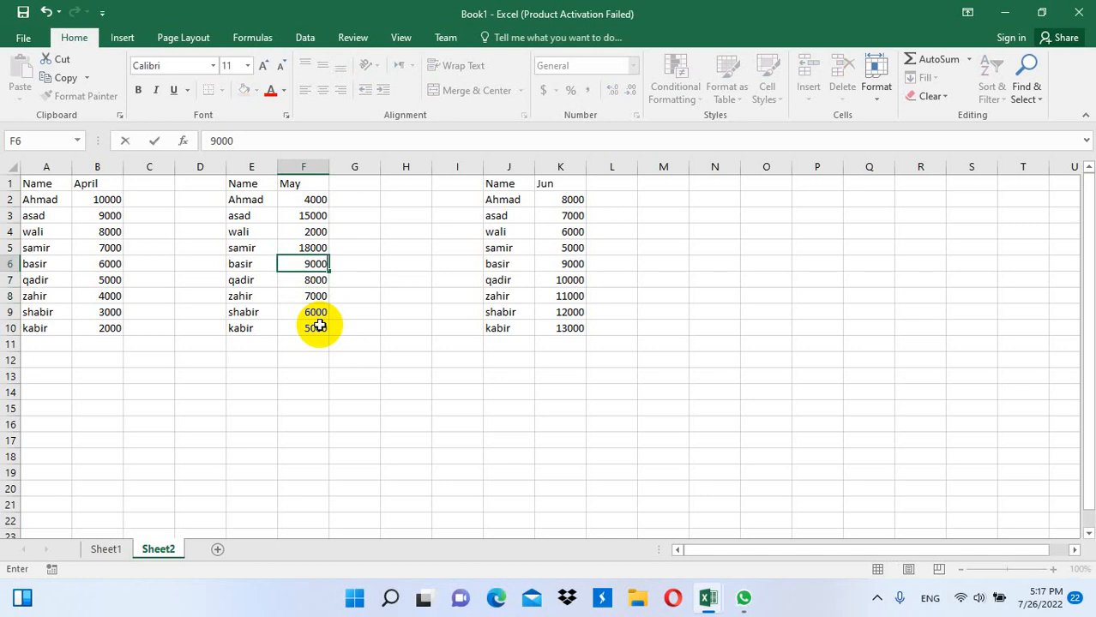
key("Up")
Clear the May amount in F5 and set the one in F4 to 10000.
key("Delete")
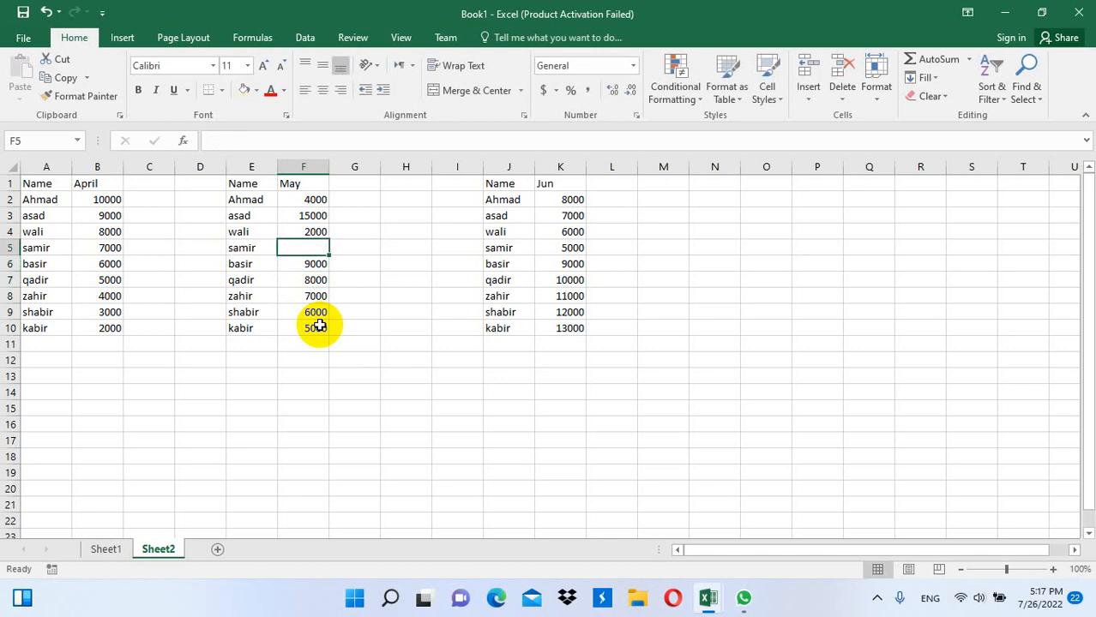
key("Up")
type("2000")
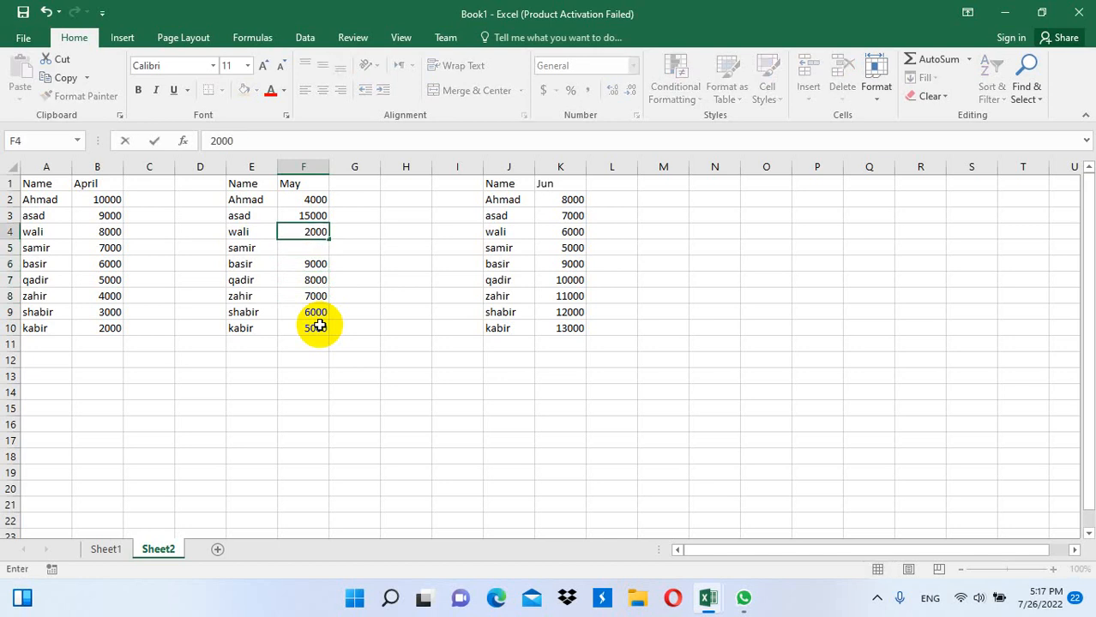
type("0")
key("BackSpace")
key("BackSpace")
key("BackSpace")
key("BackSpace")
key("BackSpace")
type("2000")
key("BackSpace")
key("BackSpace")
key("BackSpace")
key("BackSpace")
type("10000")
key("Up")
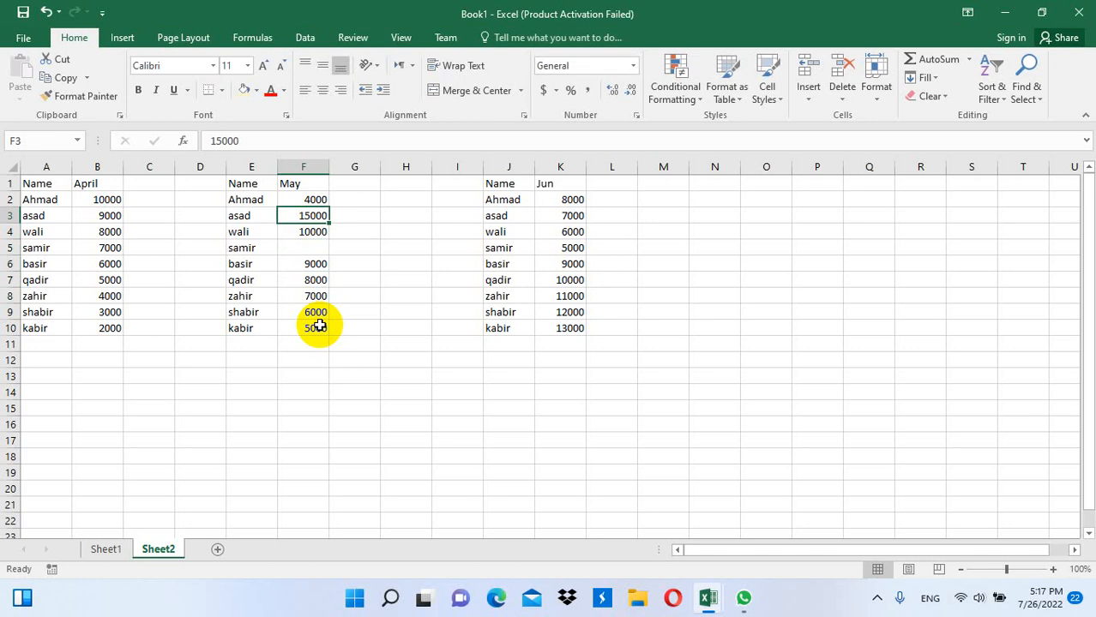
Set the May amounts to 4000 in F3 and 5000 in F2.
type("4000")
key("Up")
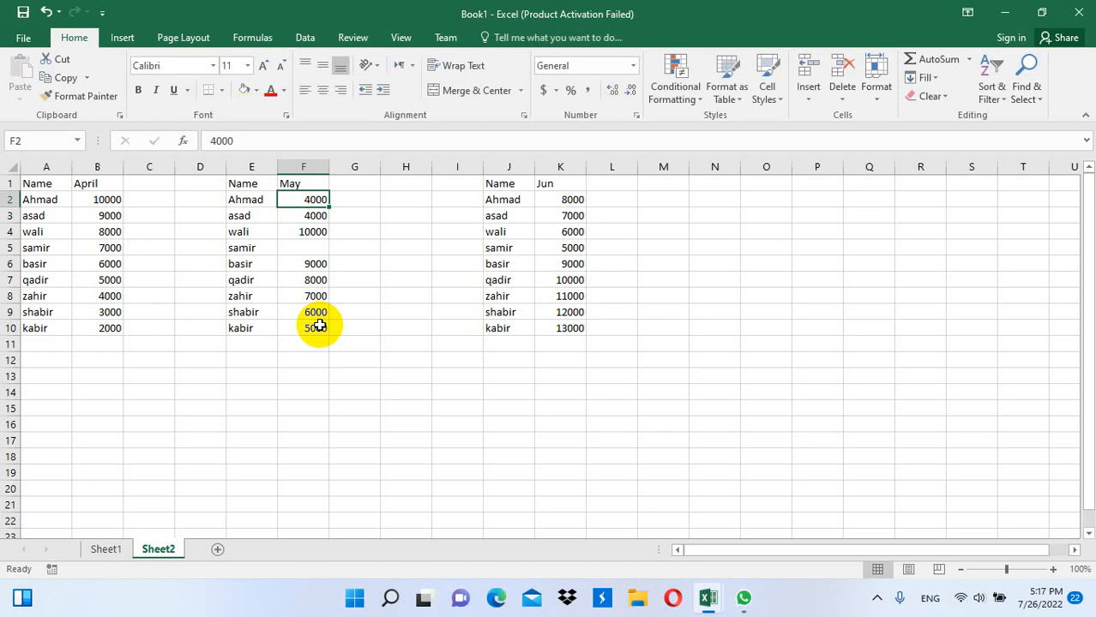
type("5000")
key("Return")
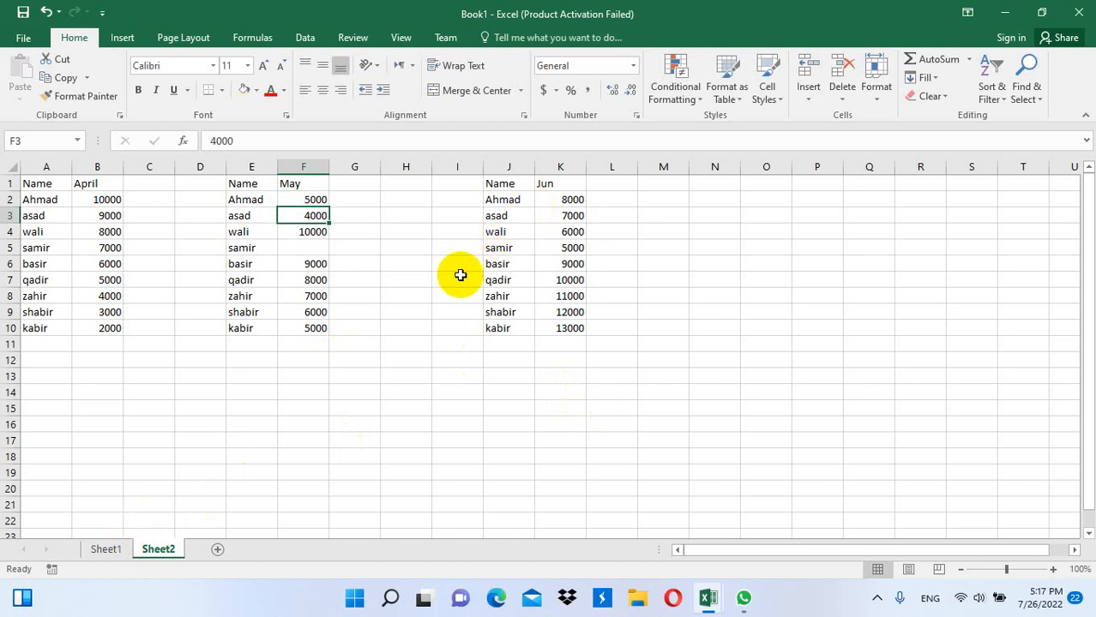
Return to Sheet1 and select the empty cell A13 below the Jan table.
left_click(108, 547)
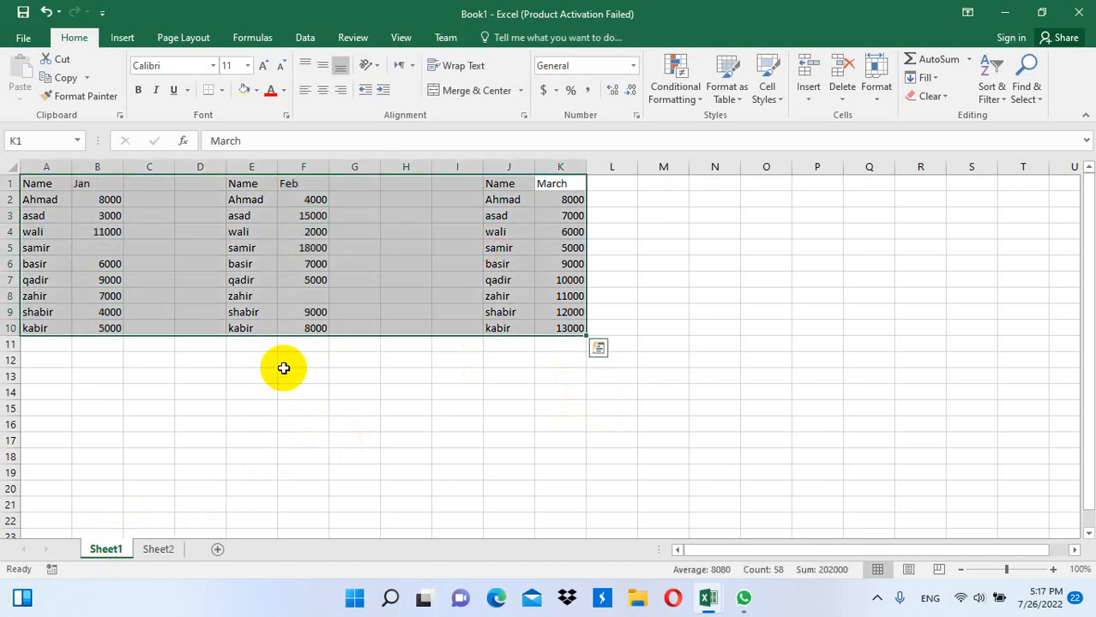
left_click(52, 377)
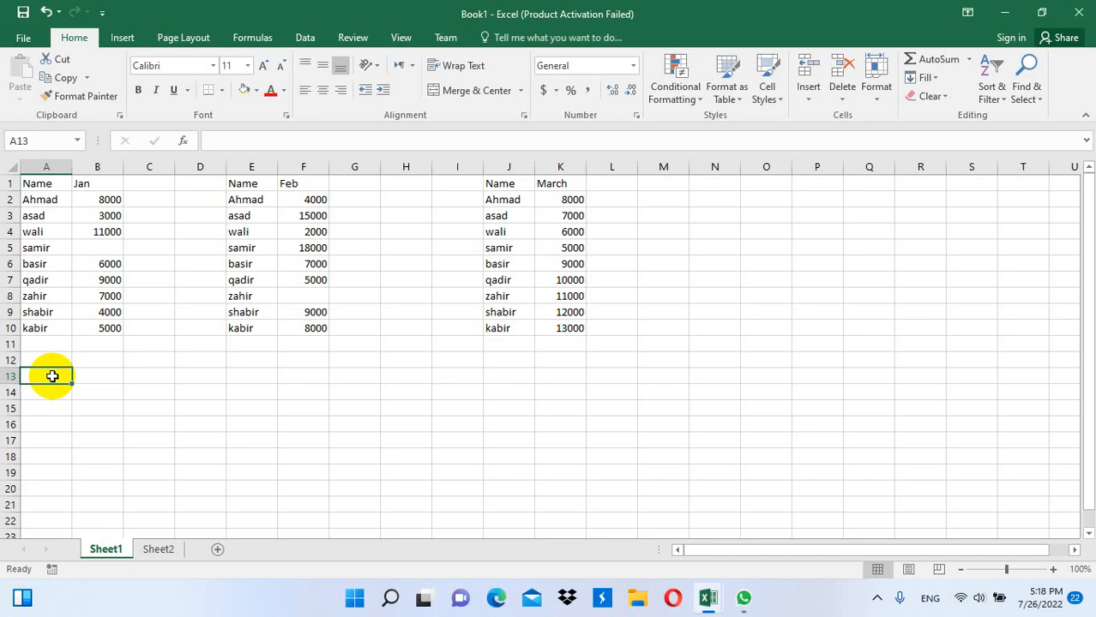
left_click_drag(39, 183, 103, 327)
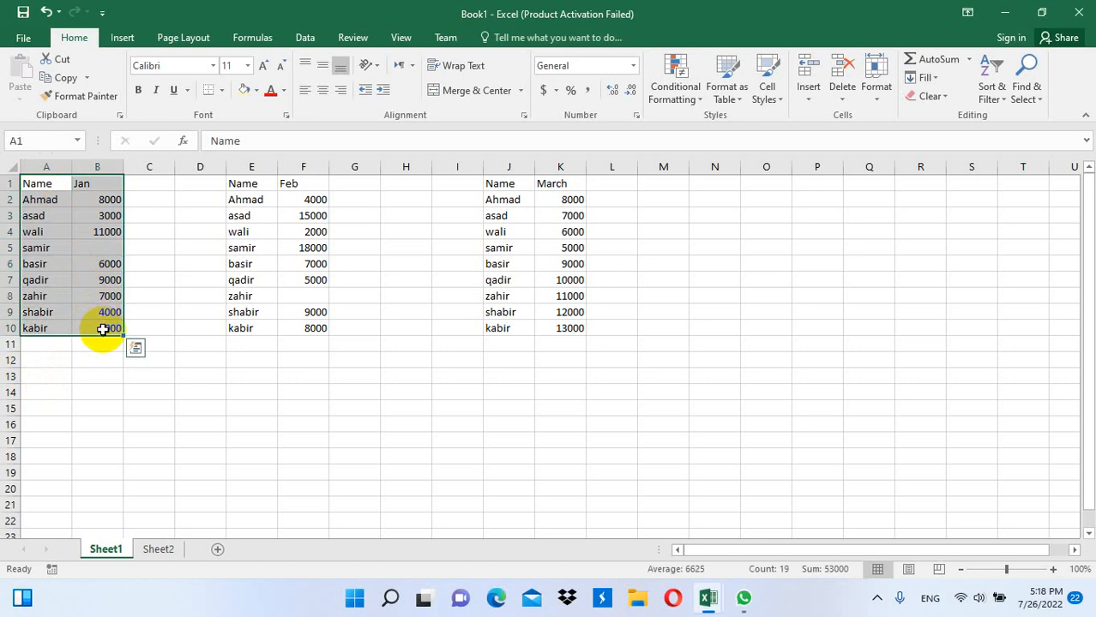
key("ctrl+c")
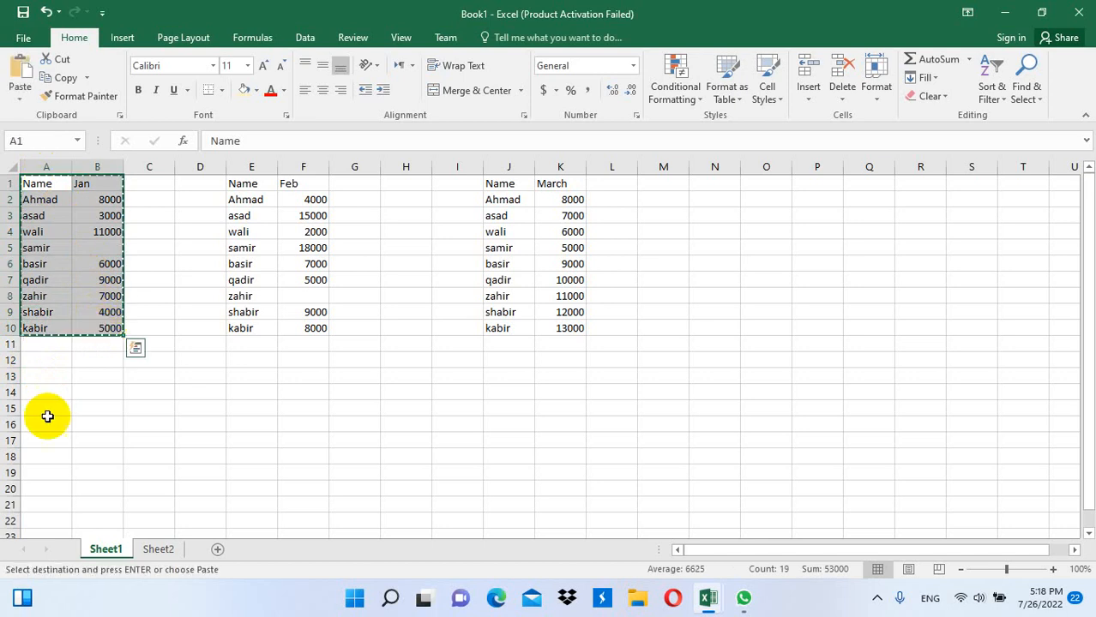
left_click(46, 407)
key("ctrl+v")
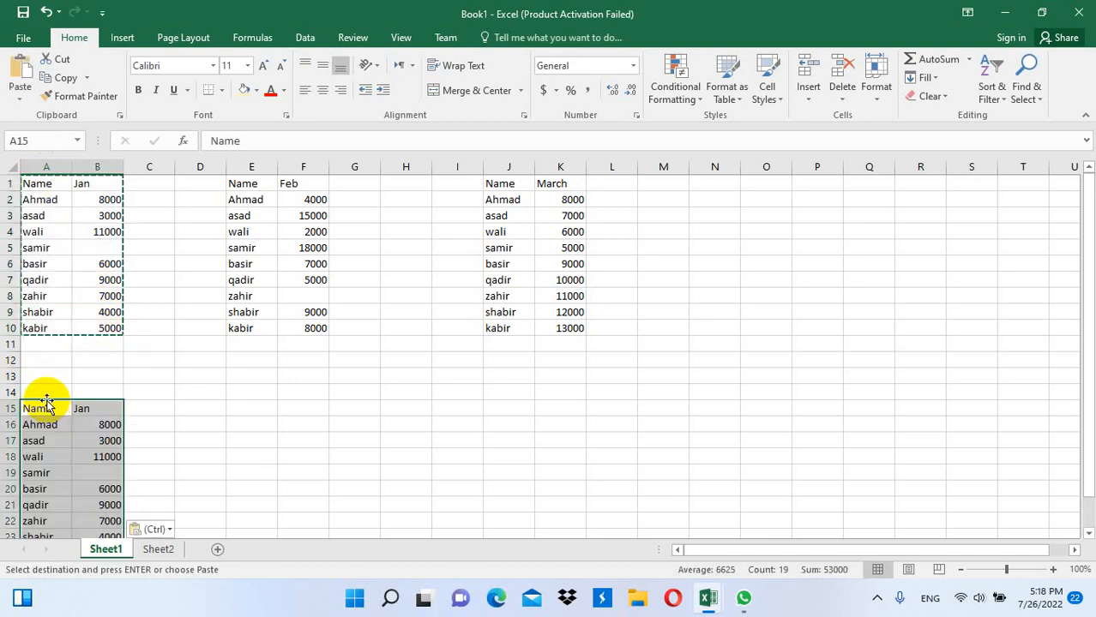
key("ctrl+z")
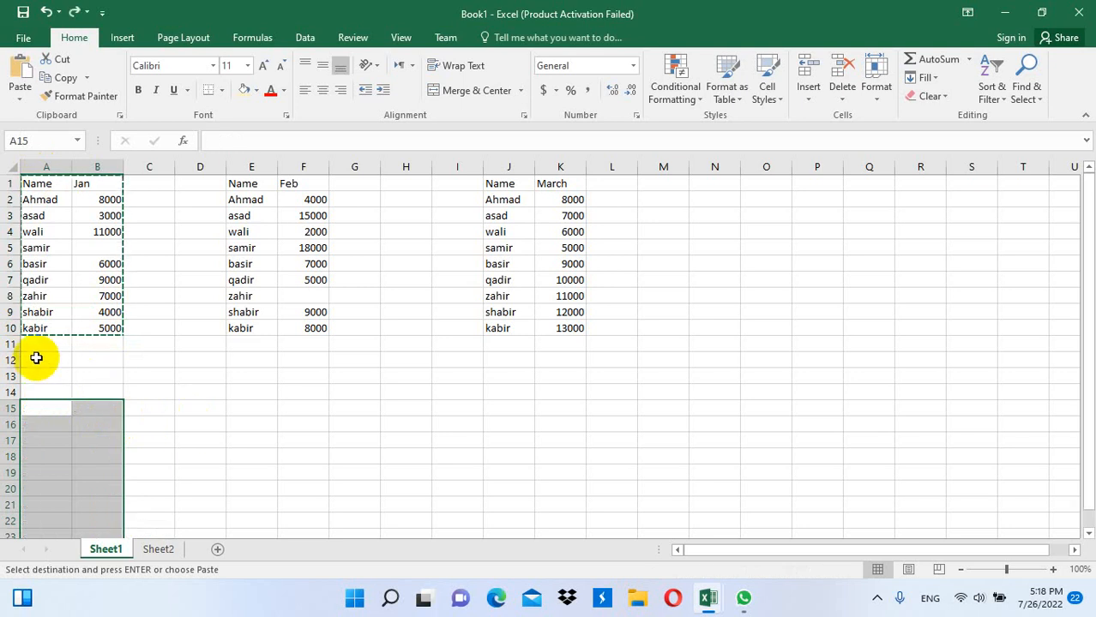
left_click(34, 359)
key("ctrl+c")
key("ctrl+v")
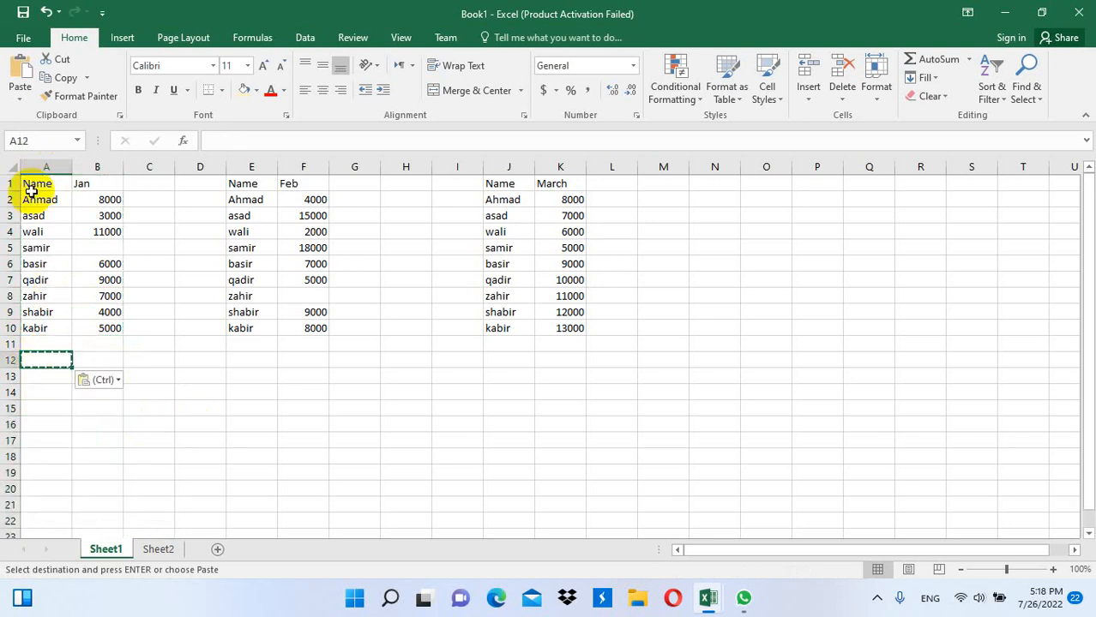
Copy the Jan table in A1:B10 to cell A12 on Sheet1.
left_click_drag(29, 184, 107, 329)
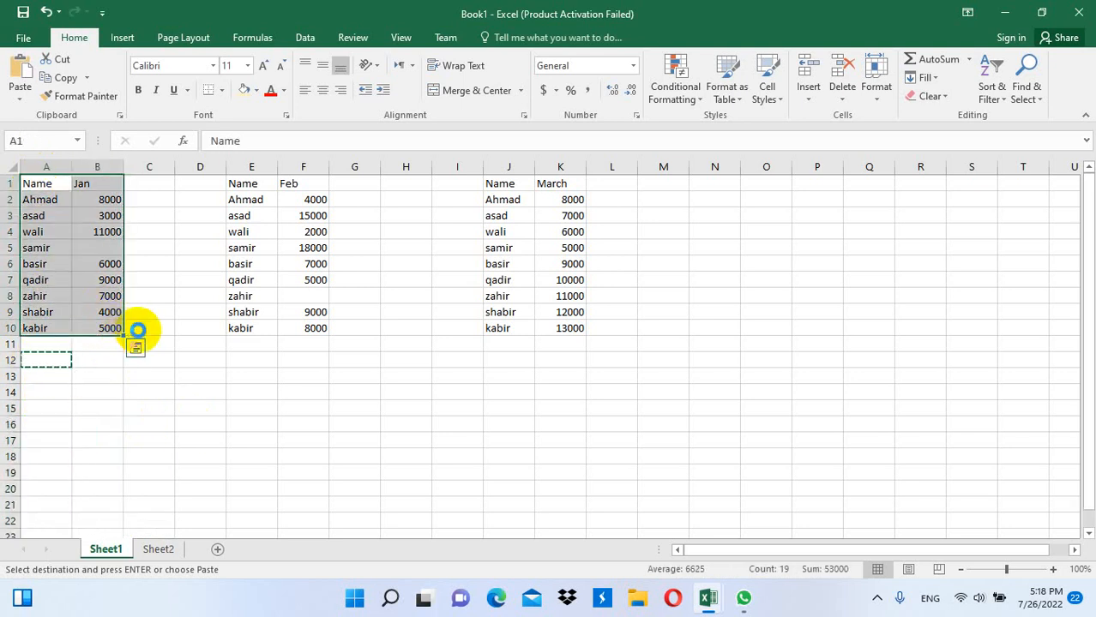
key("ctrl+c")
left_click(136, 347)
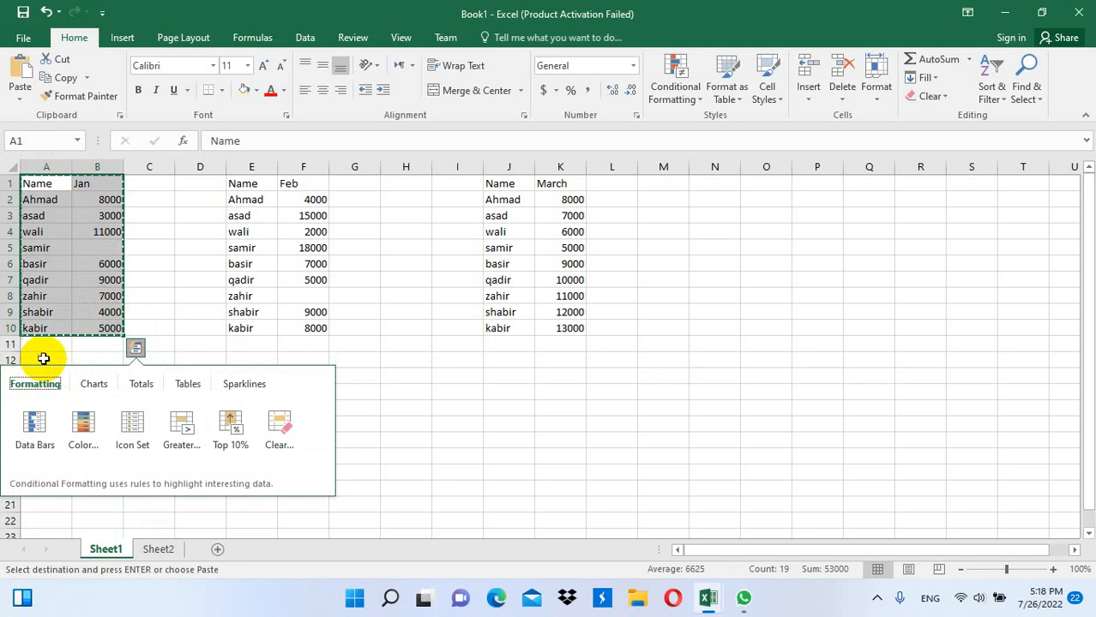
left_click(41, 359)
key("ctrl+v")
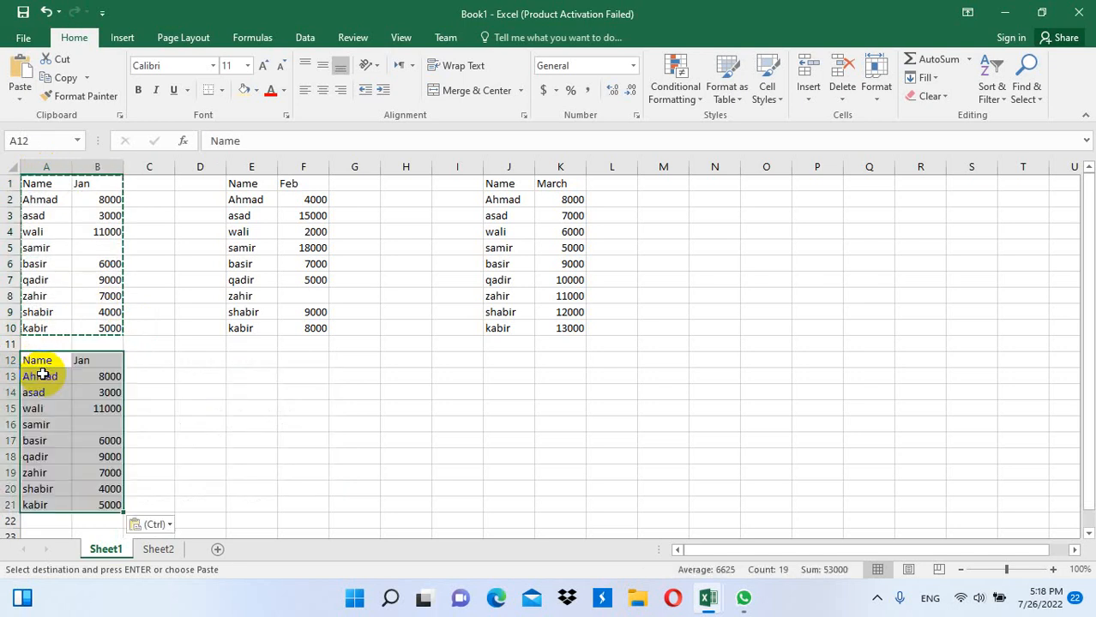
Change the header in B12 to Total and clear the copied amounts in B13:B21.
left_click(101, 363)
type("Total")
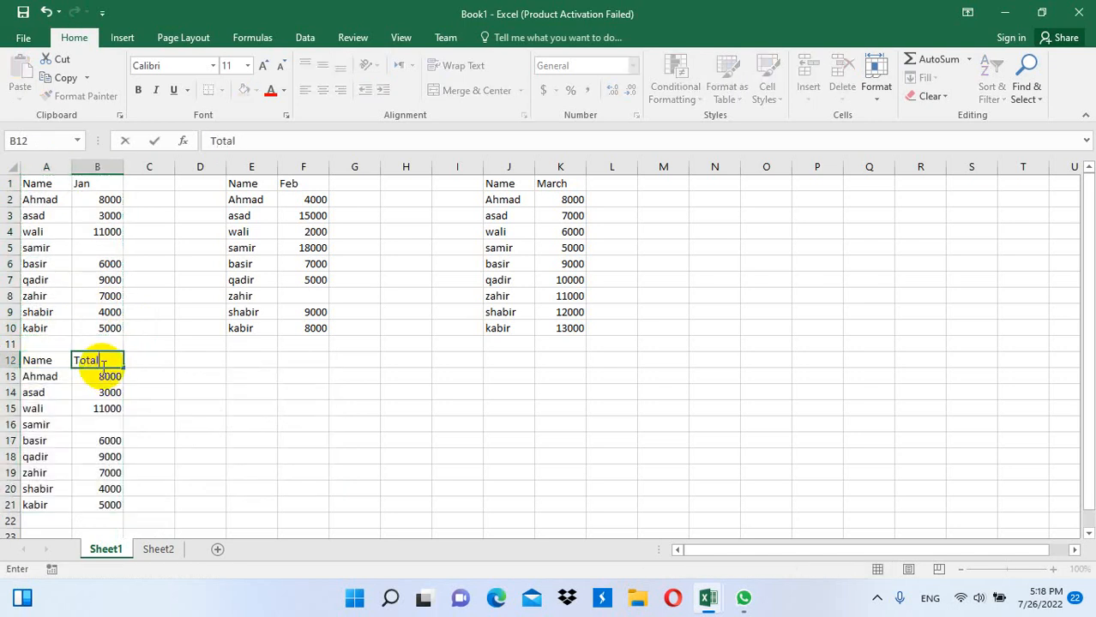
key("Return")
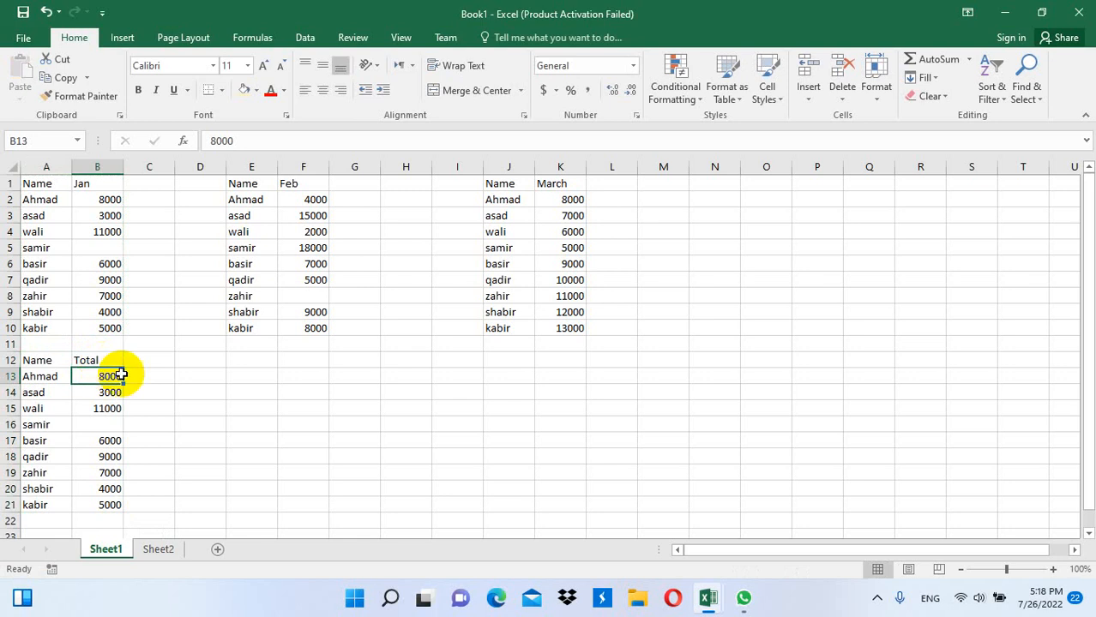
left_click_drag(110, 380, 104, 507)
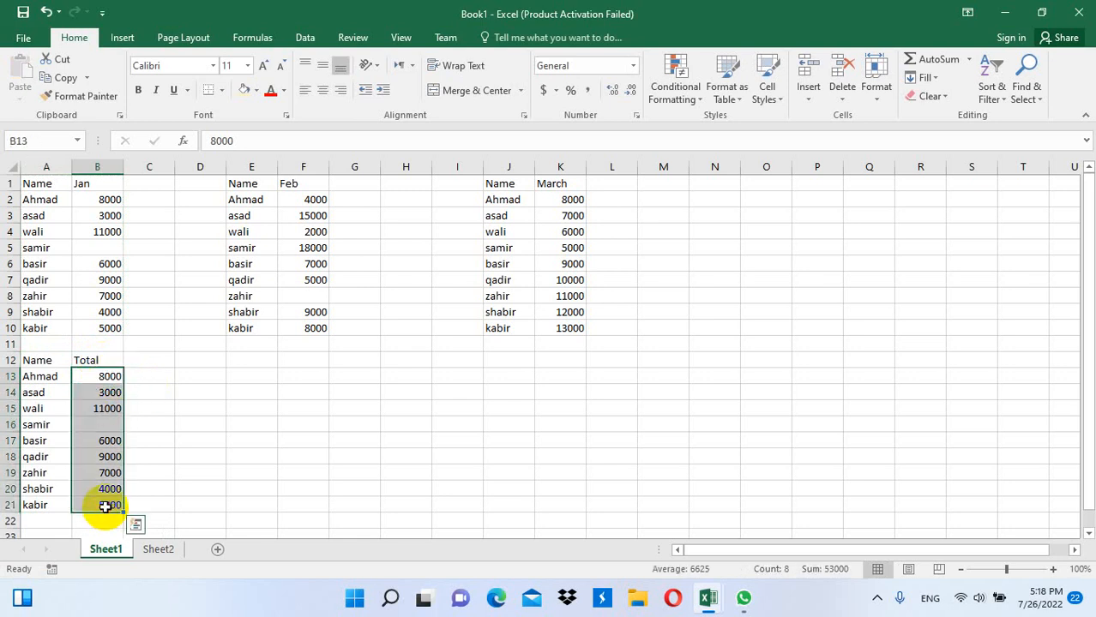
key("Delete")
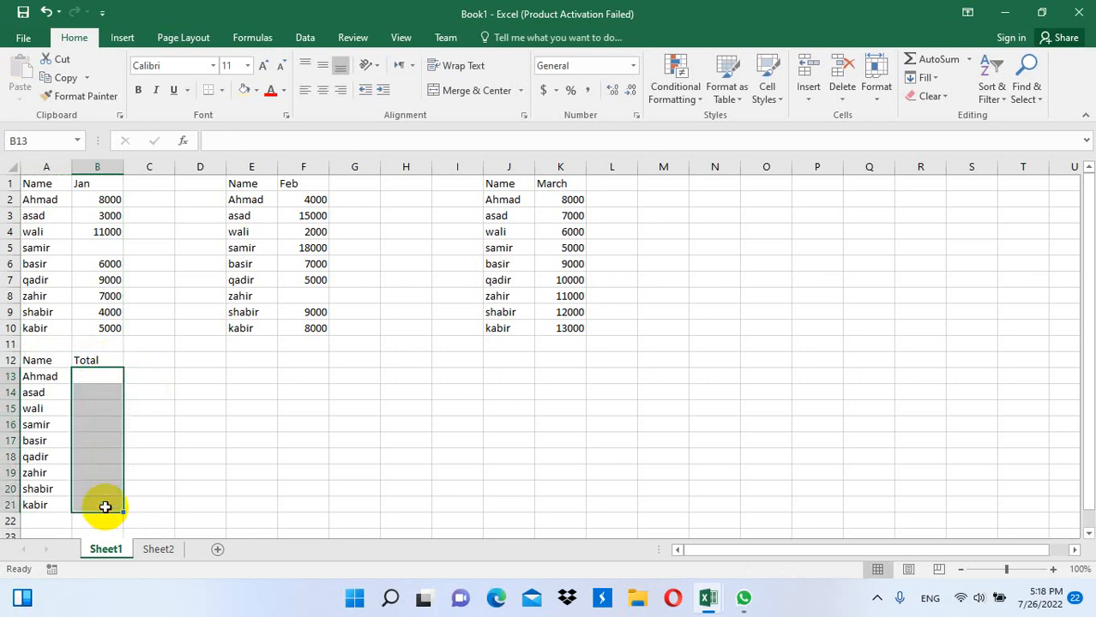
left_click(279, 443)
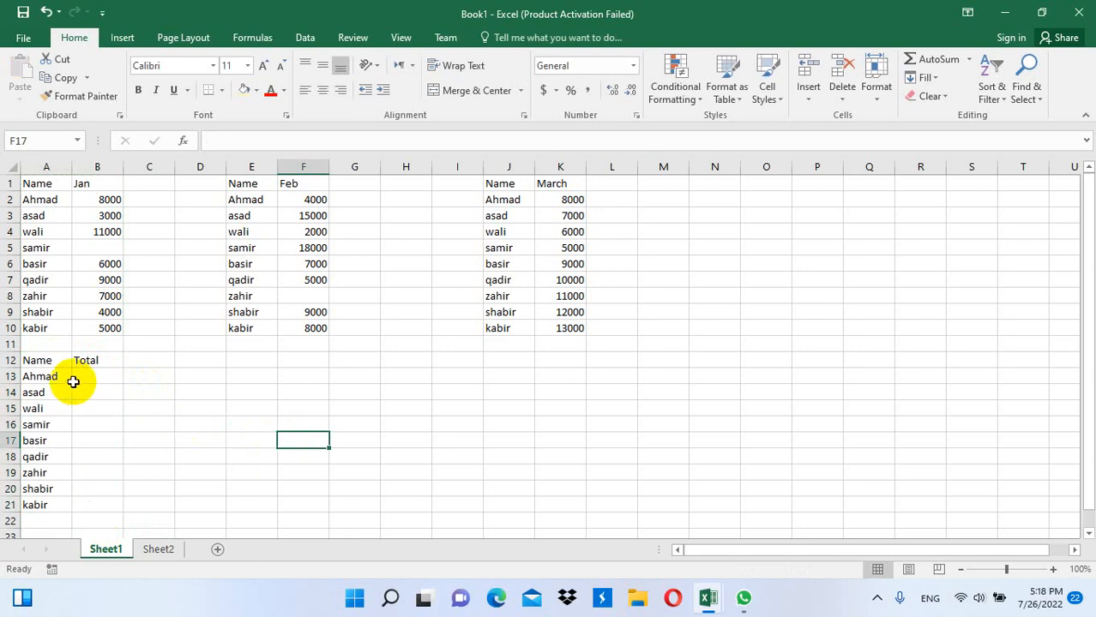
Start a Consolidate for the Total cells B13:B21 and add the Jan amounts B2:B10 on Sheet1 as a reference.
left_click_drag(82, 378, 99, 506)
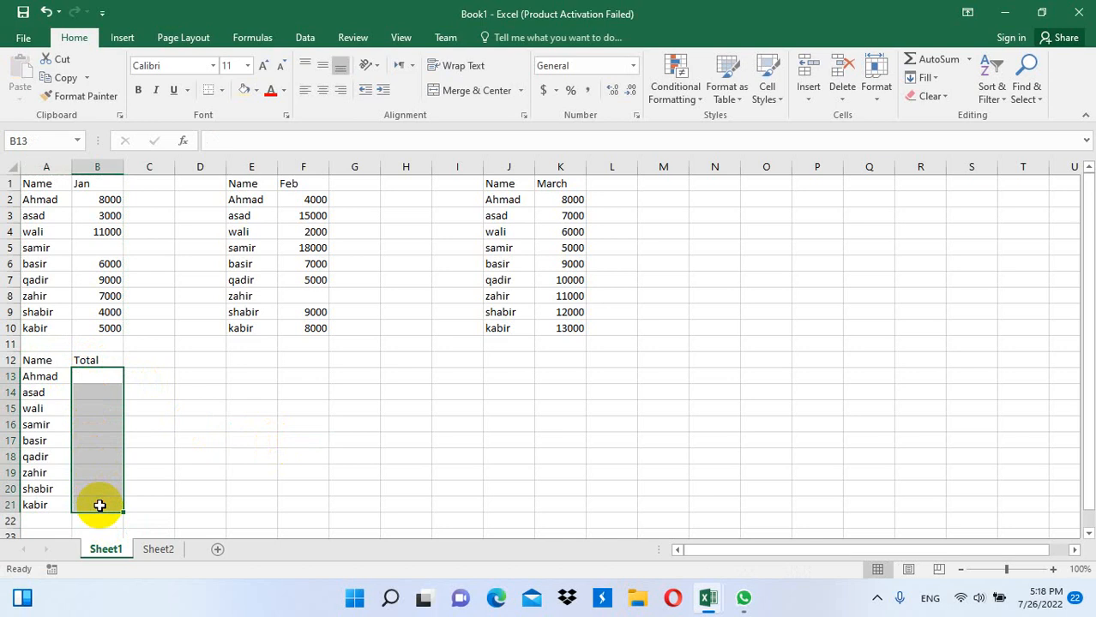
left_click(304, 43)
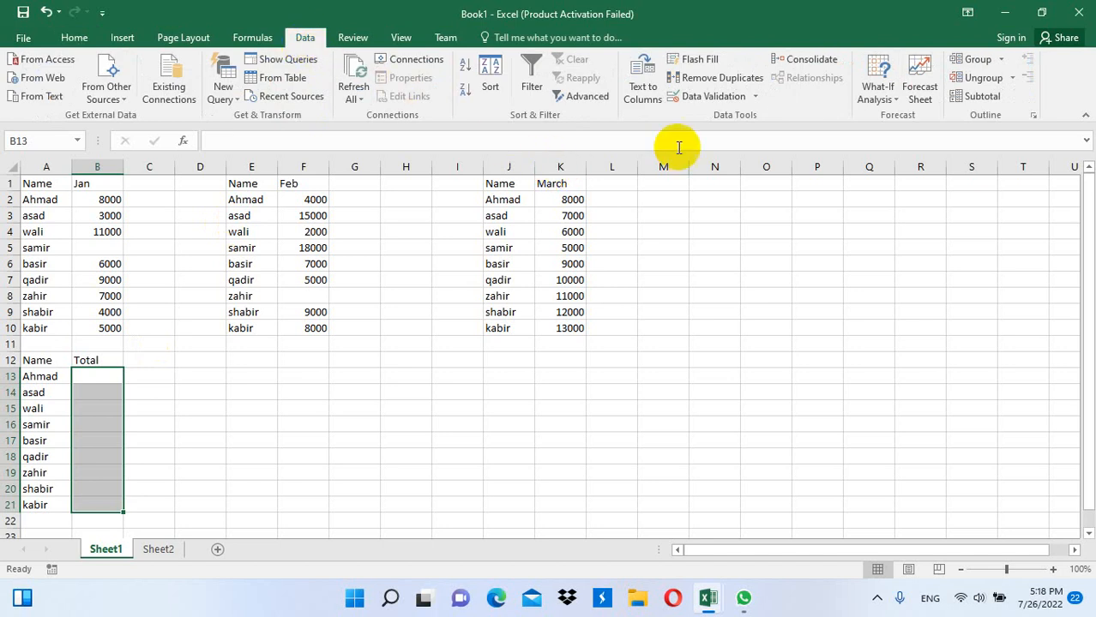
left_click(816, 60)
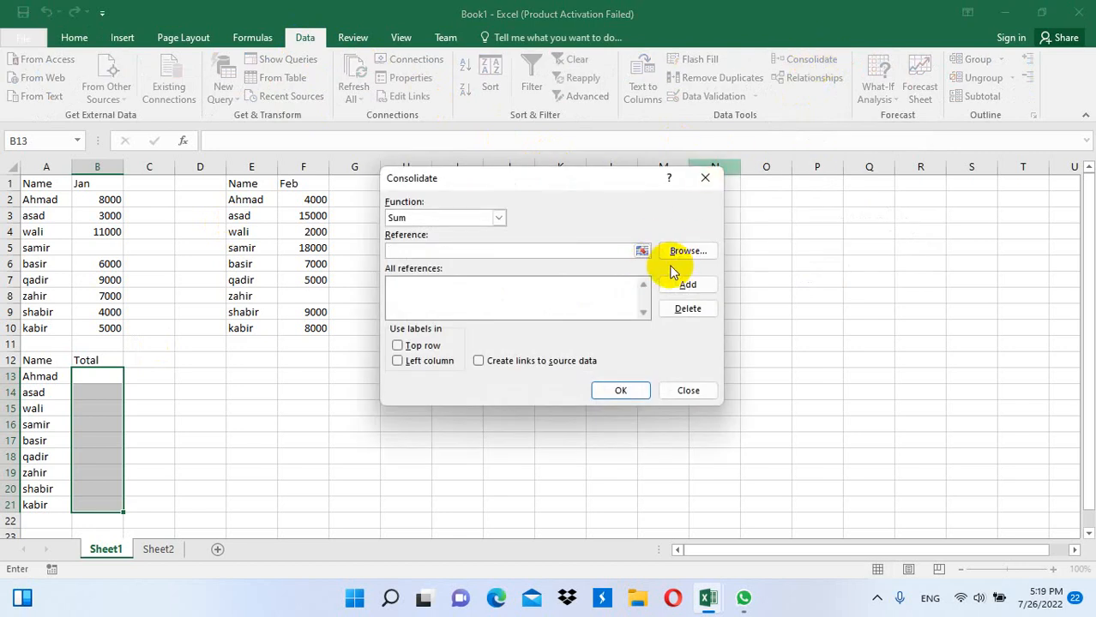
left_click(424, 252)
left_click_drag(94, 201, 103, 326)
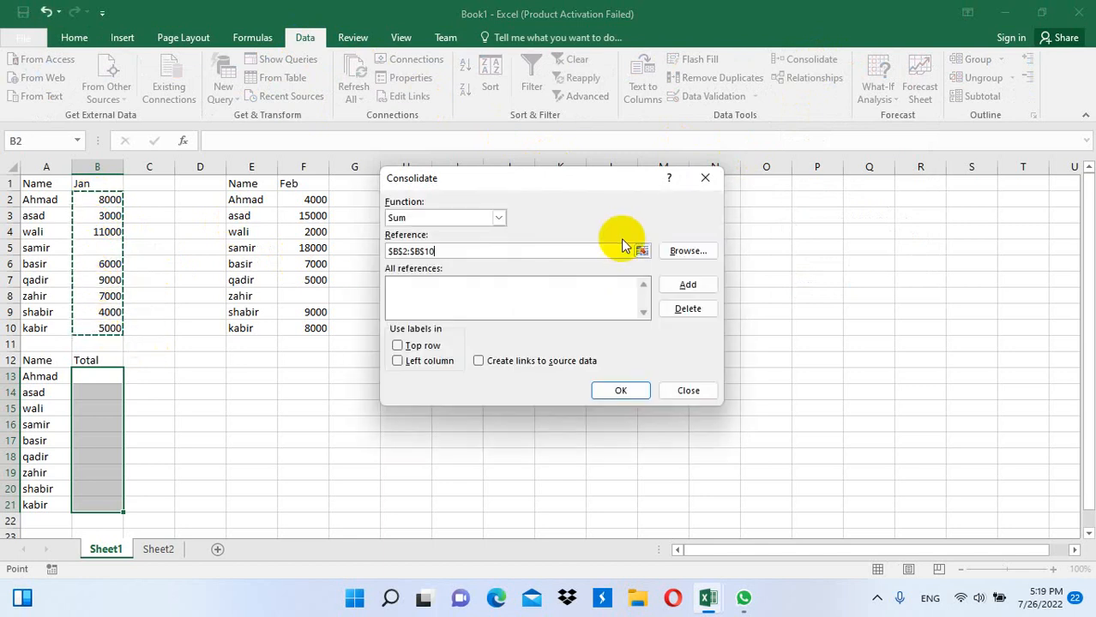
left_click(686, 286)
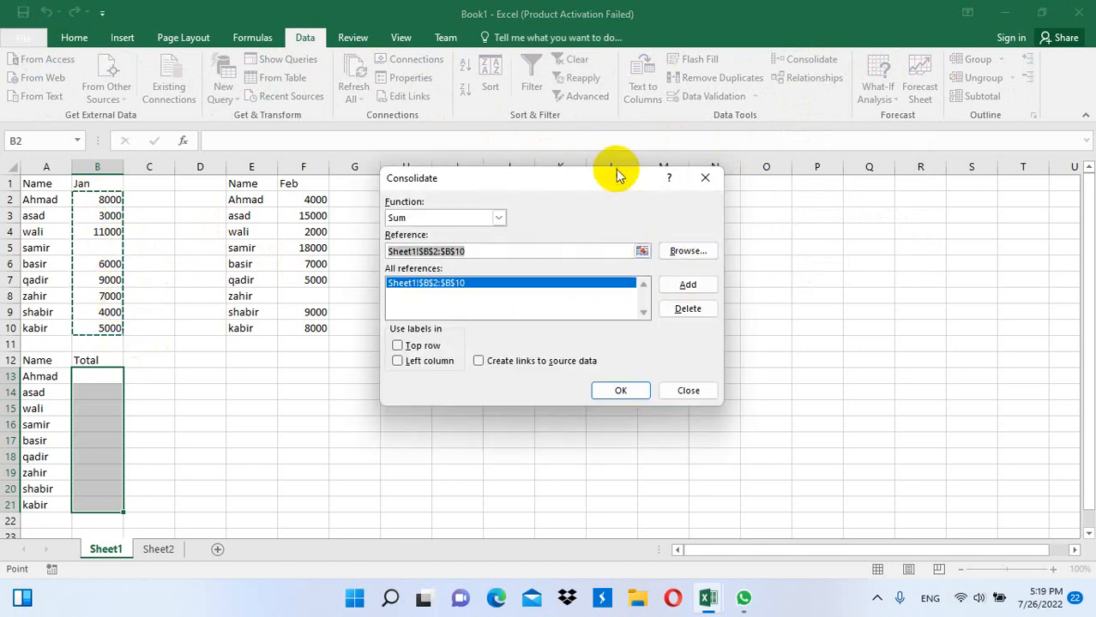
Add the Feb amounts F2:F10 and the March amounts K2:K10 on Sheet1 to the consolidation references.
left_click_drag(602, 182, 857, 219)
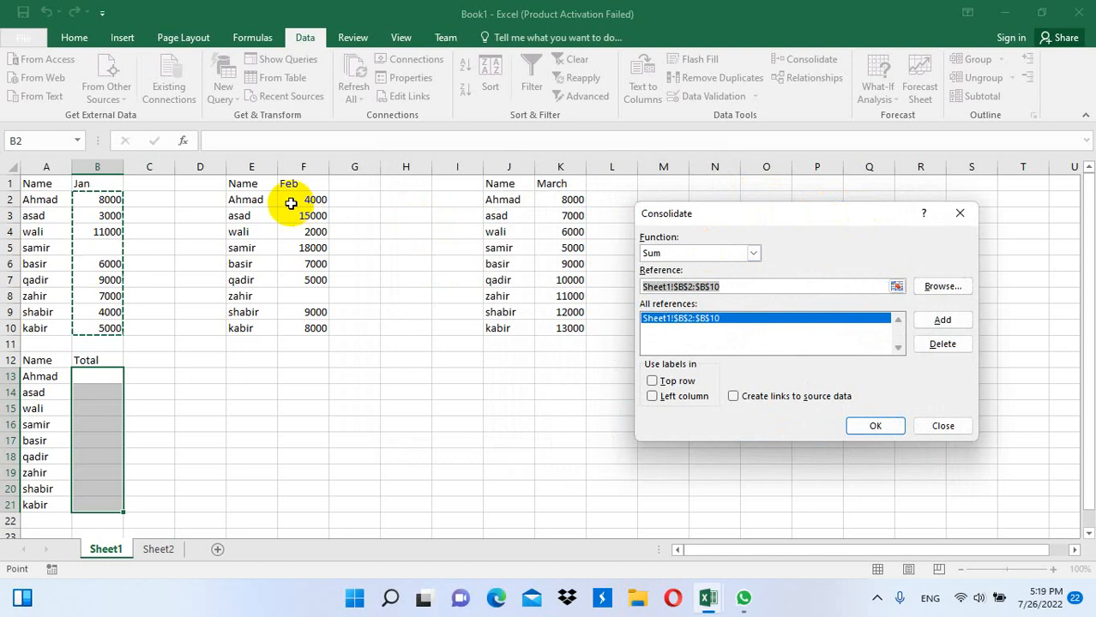
left_click_drag(291, 204, 300, 324)
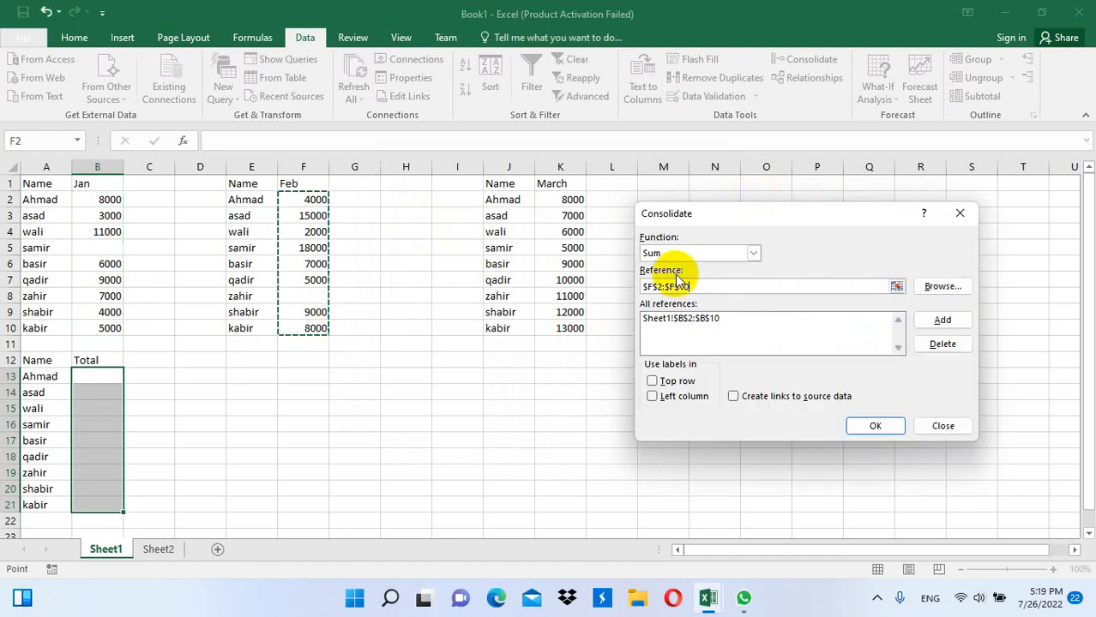
left_click(943, 319)
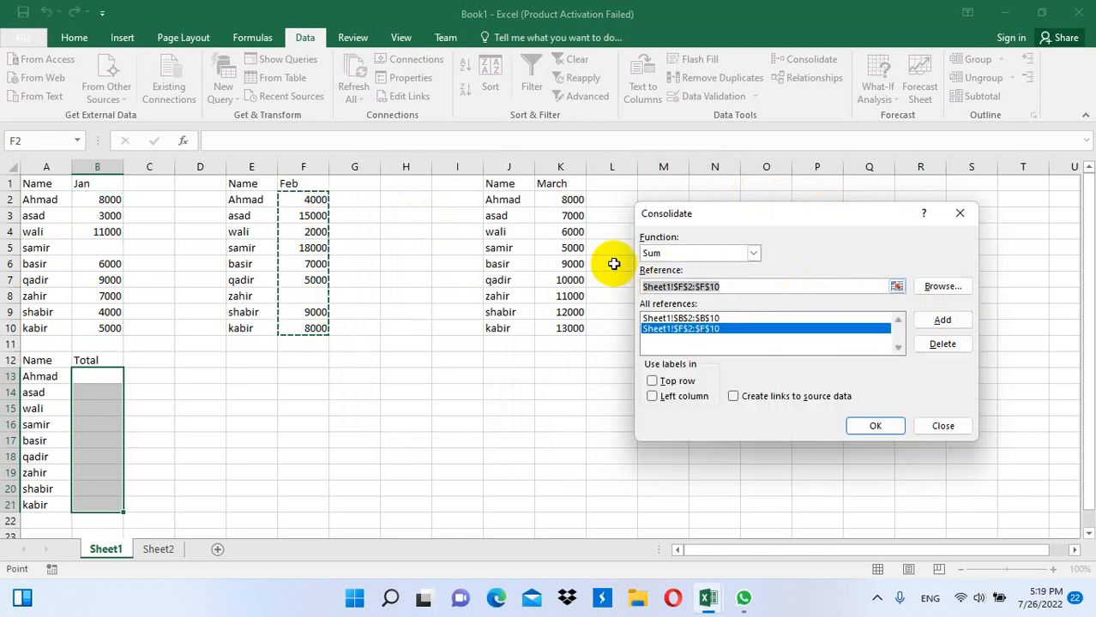
left_click_drag(553, 201, 570, 329)
left_click(959, 320)
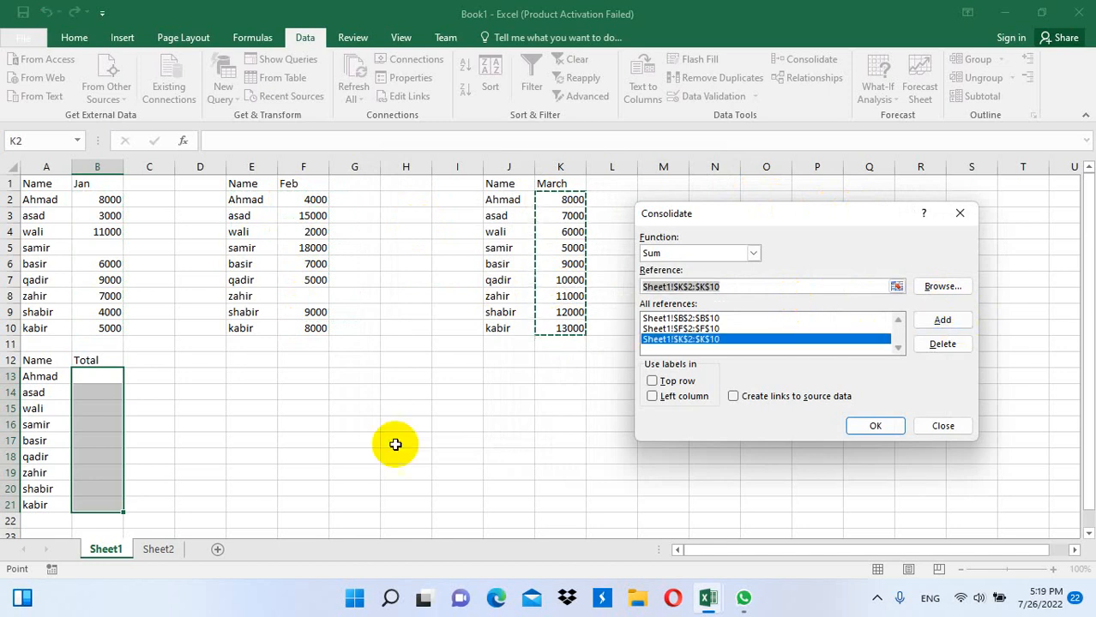
Add the Sheet2 amounts for April (B2:B10), May (F2:F10) and Jun (K2:K10) to the consolidation references.
left_click(158, 549)
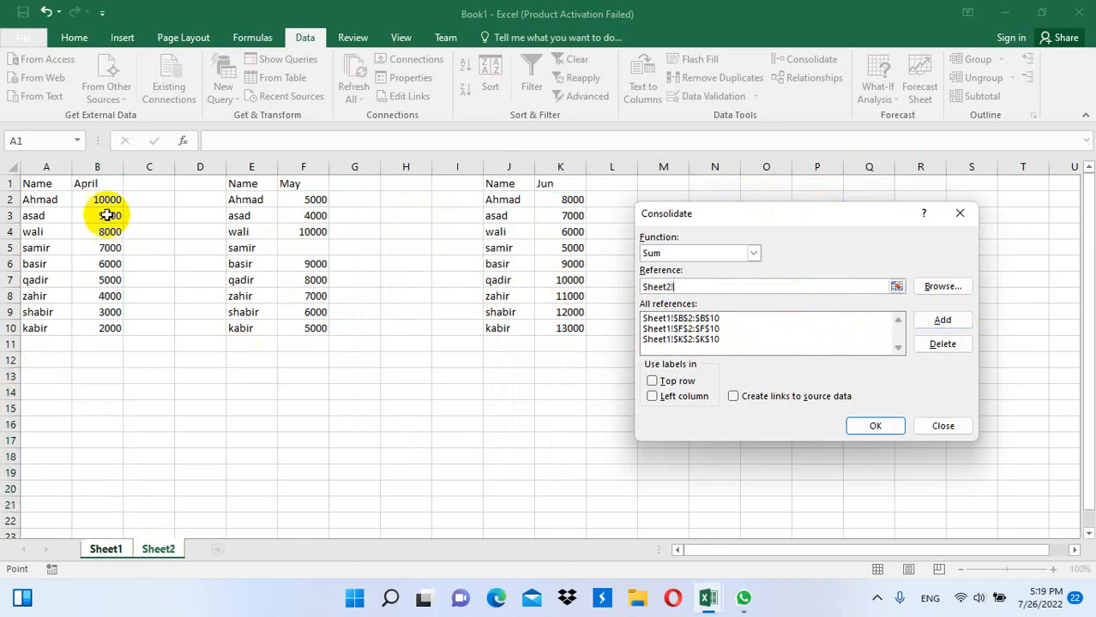
left_click_drag(103, 203, 94, 329)
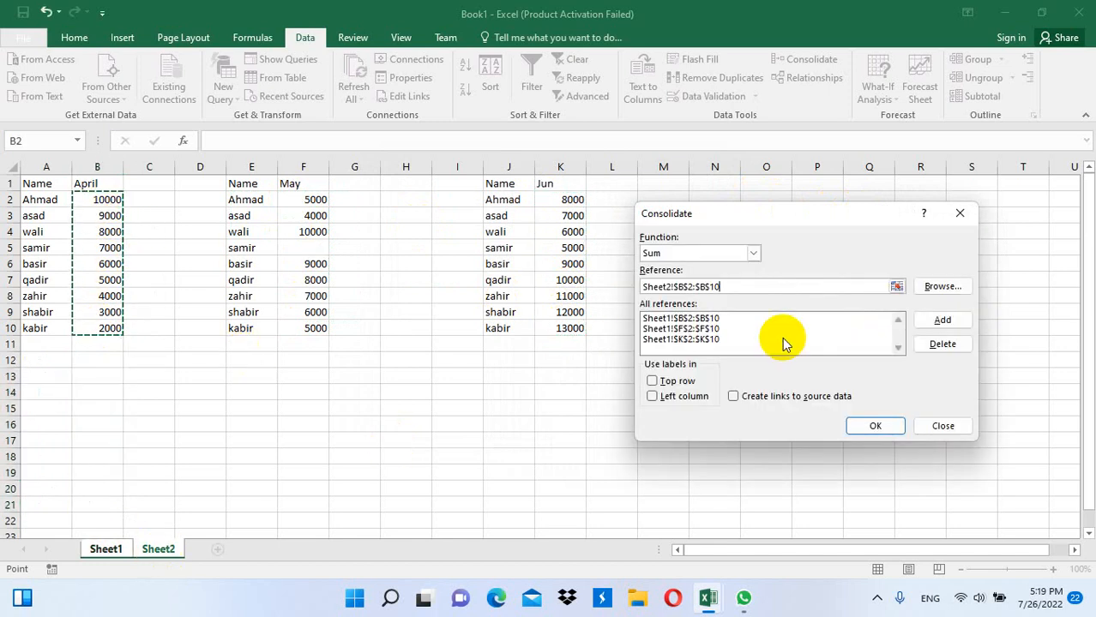
left_click(924, 324)
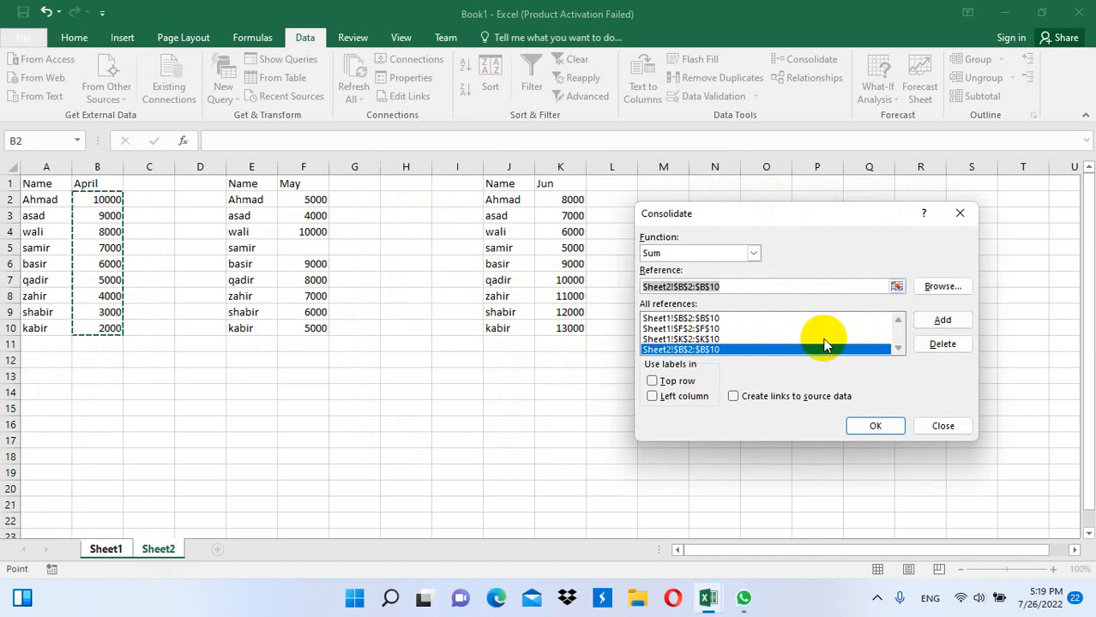
left_click_drag(294, 200, 296, 328)
left_click(943, 320)
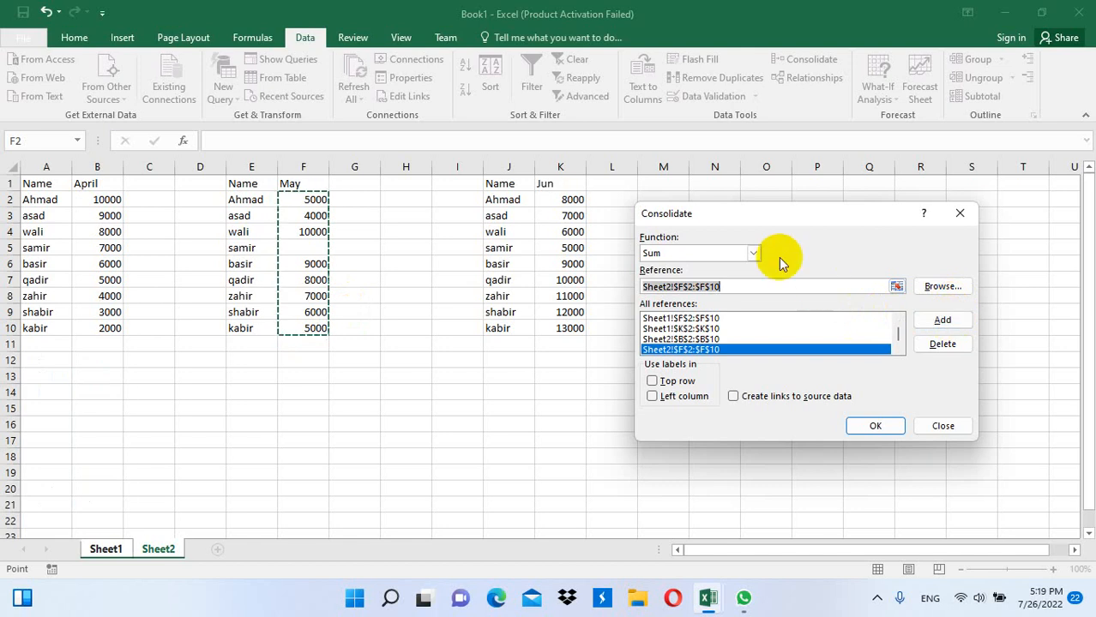
left_click_drag(553, 198, 559, 328)
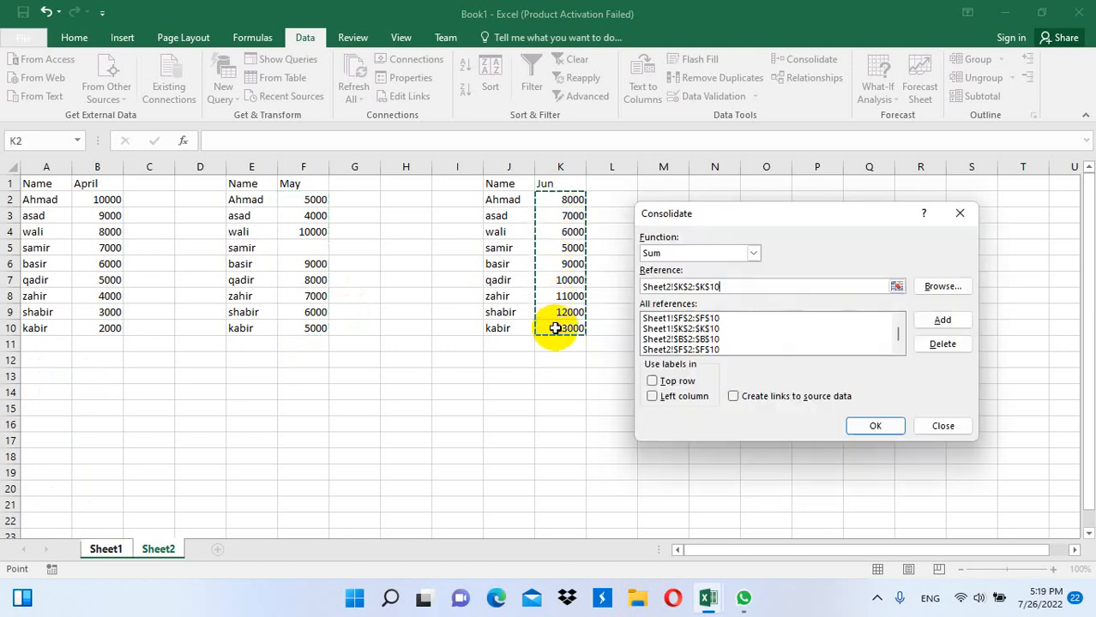
left_click(947, 323)
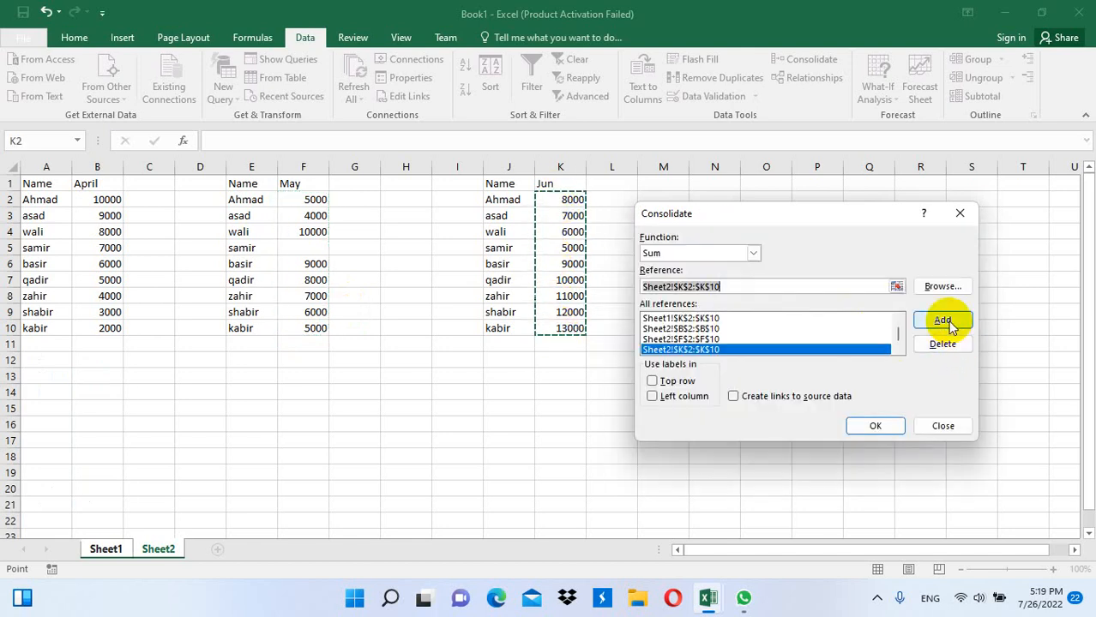
Return to Sheet1 and run the Sum consolidation of all six monthly ranges into B13:B21.
left_click(106, 547)
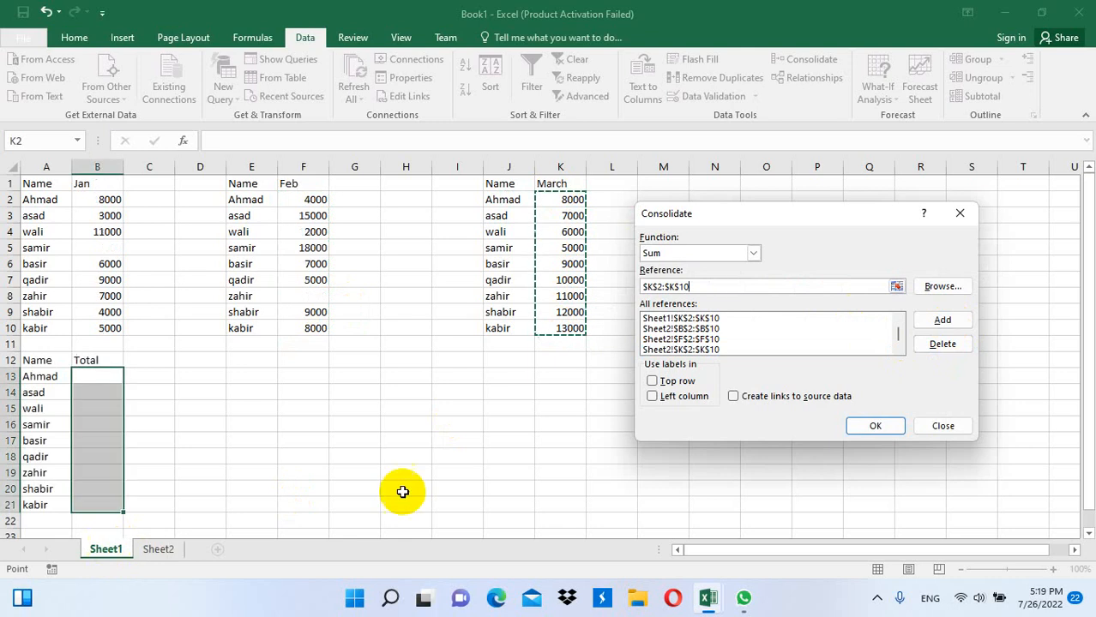
left_click(869, 423)
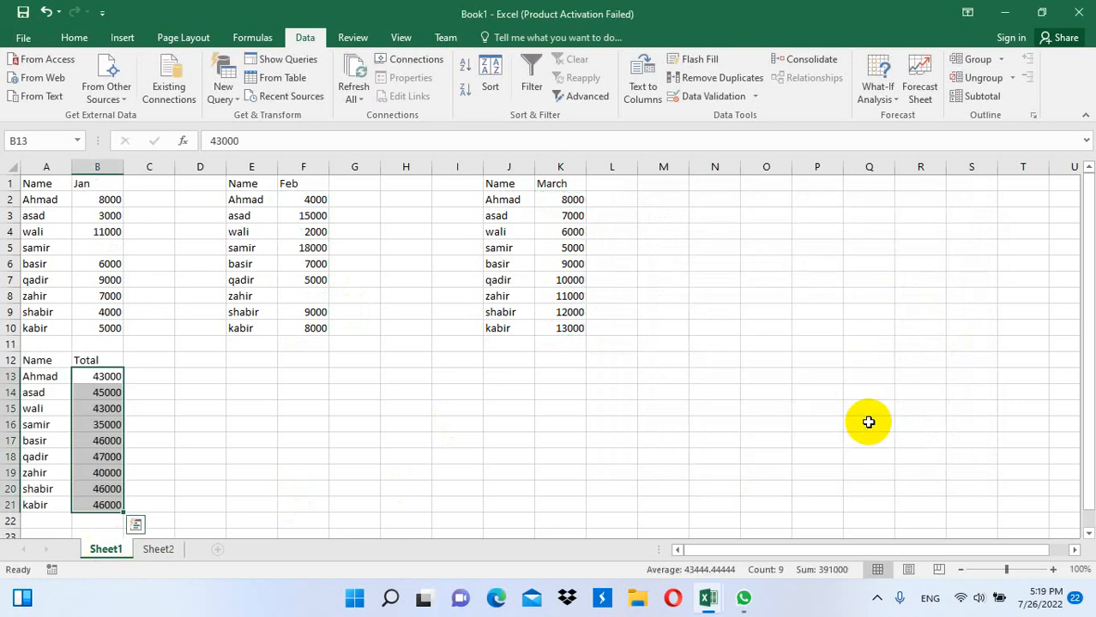
left_click(868, 422)
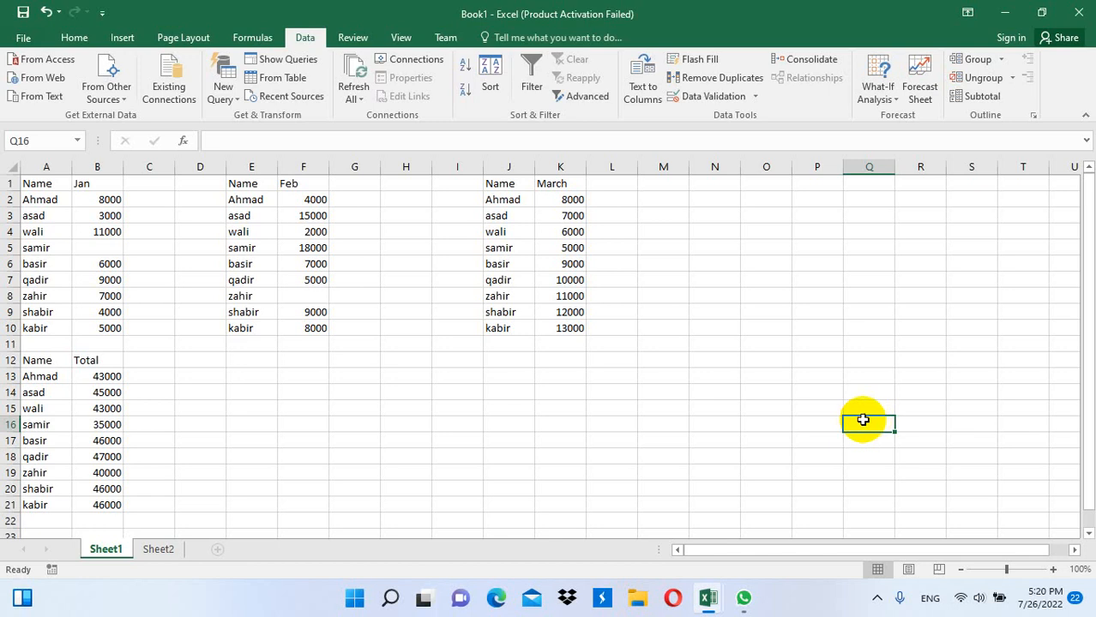
Copy the Name/Total table in A12:B21 to E12 and clear the copied totals in F13:F21.
left_click(53, 376)
left_click_drag(46, 361, 94, 507)
key("ctrl+c")
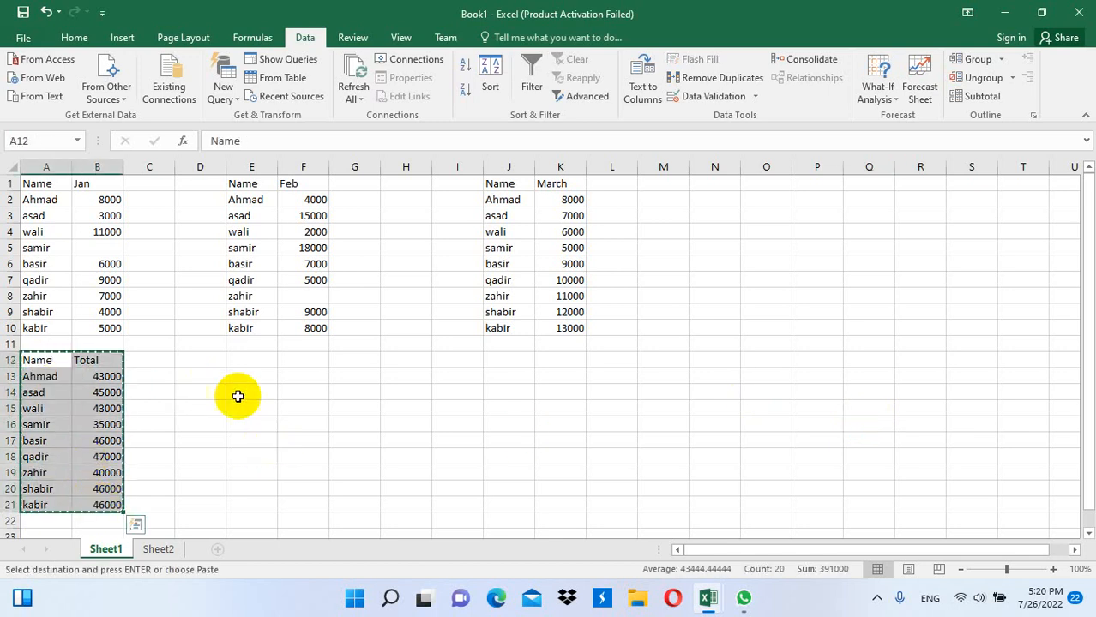
left_click(229, 364)
key("ctrl+v")
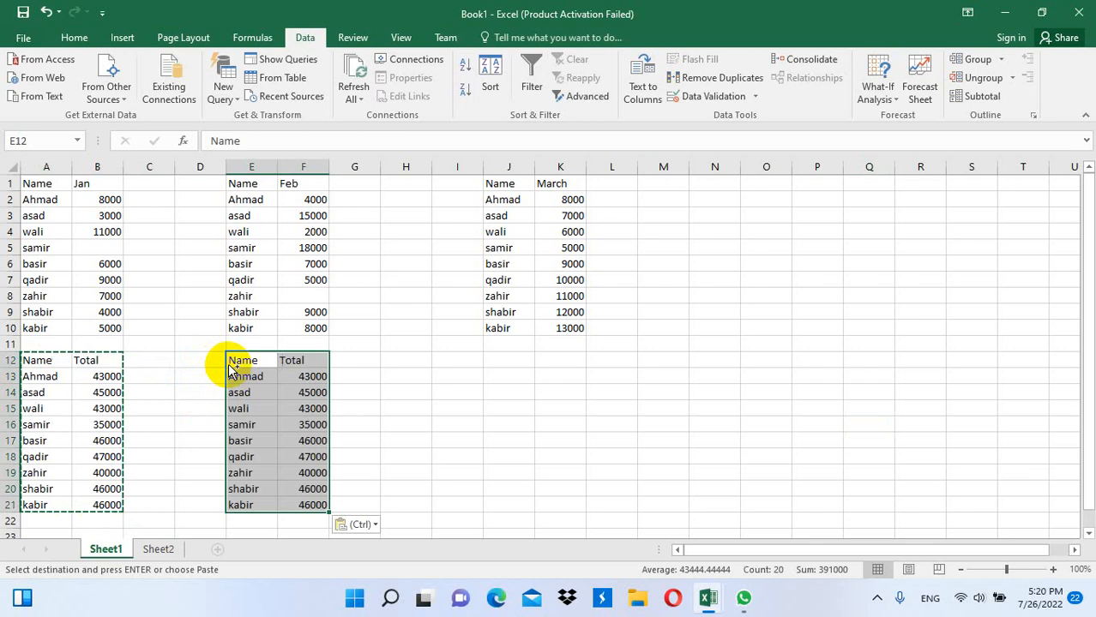
left_click_drag(292, 378, 296, 500)
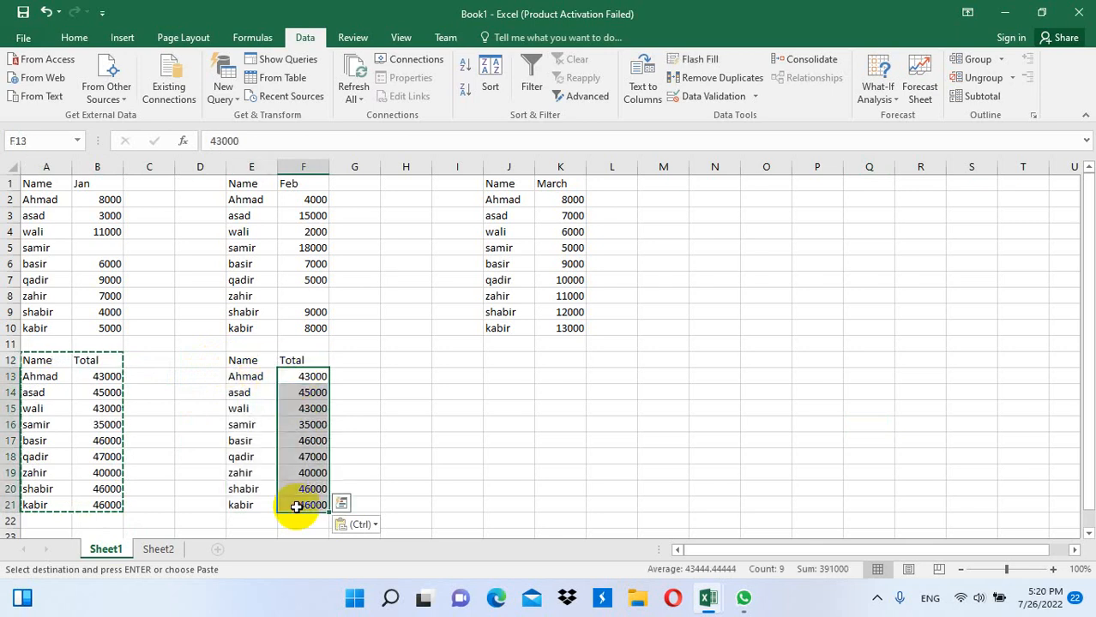
key("Delete")
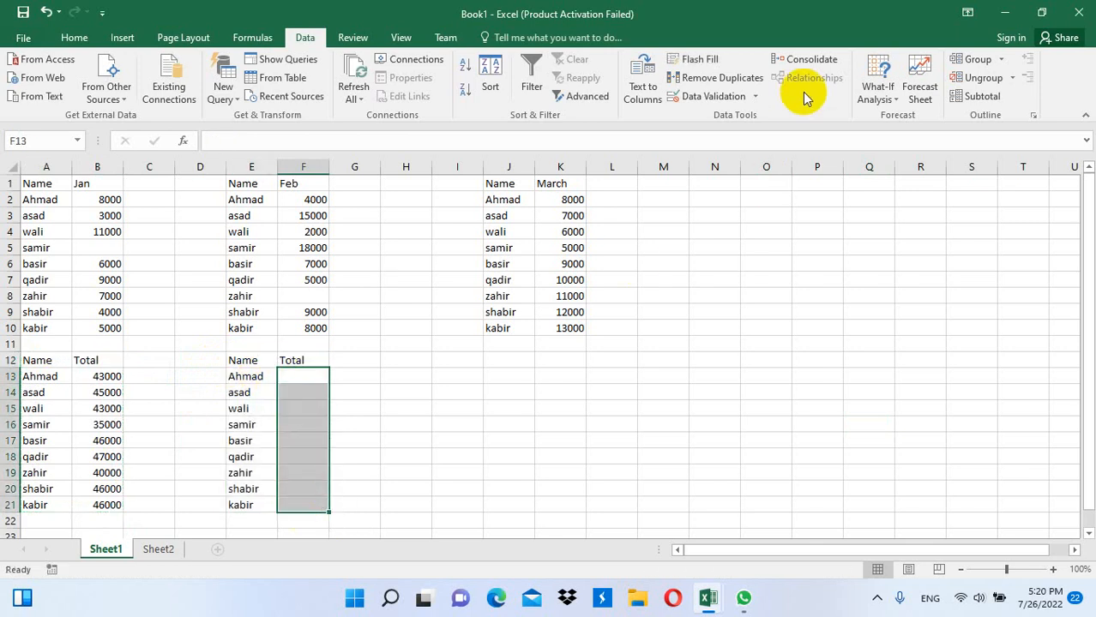
Consolidate the same six monthly ranges into F13:F21 using the Count function.
left_click(790, 60)
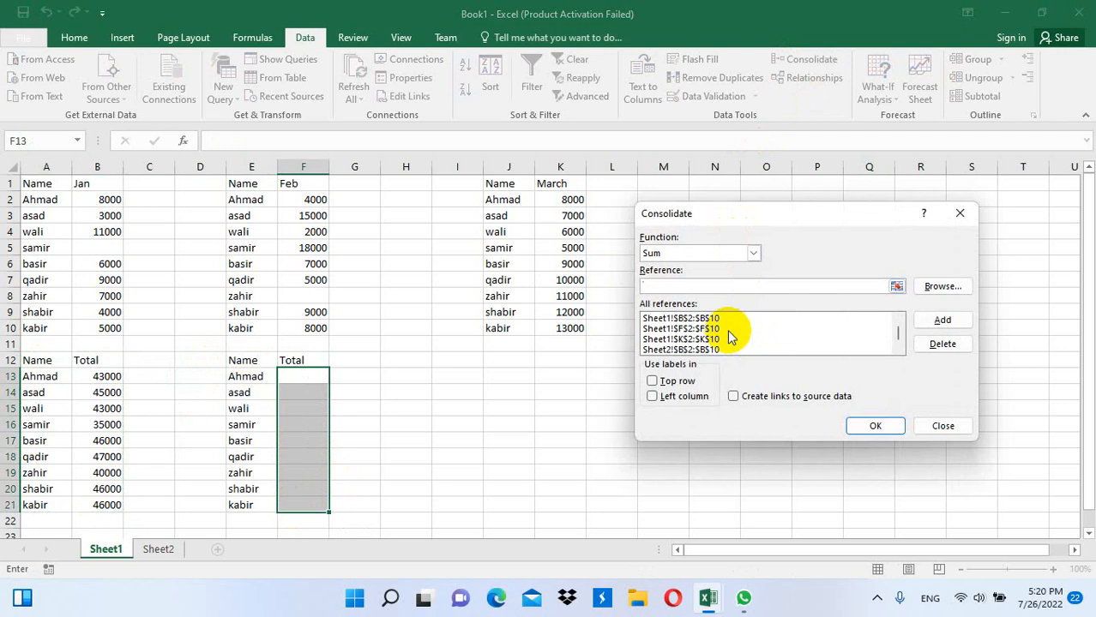
left_click(754, 253)
left_click(709, 278)
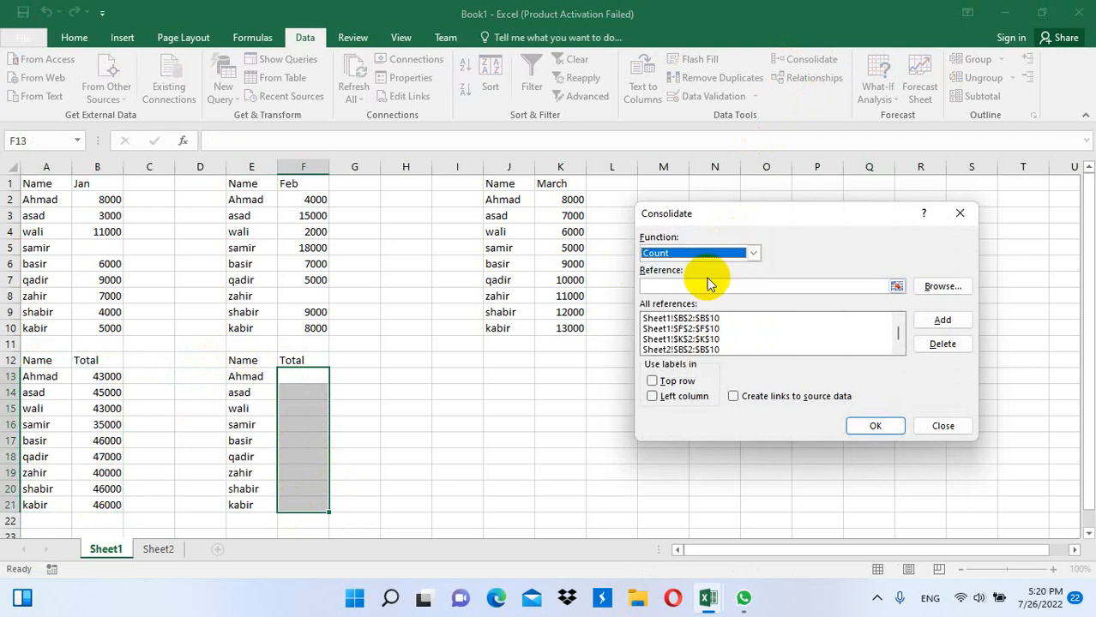
left_click(852, 420)
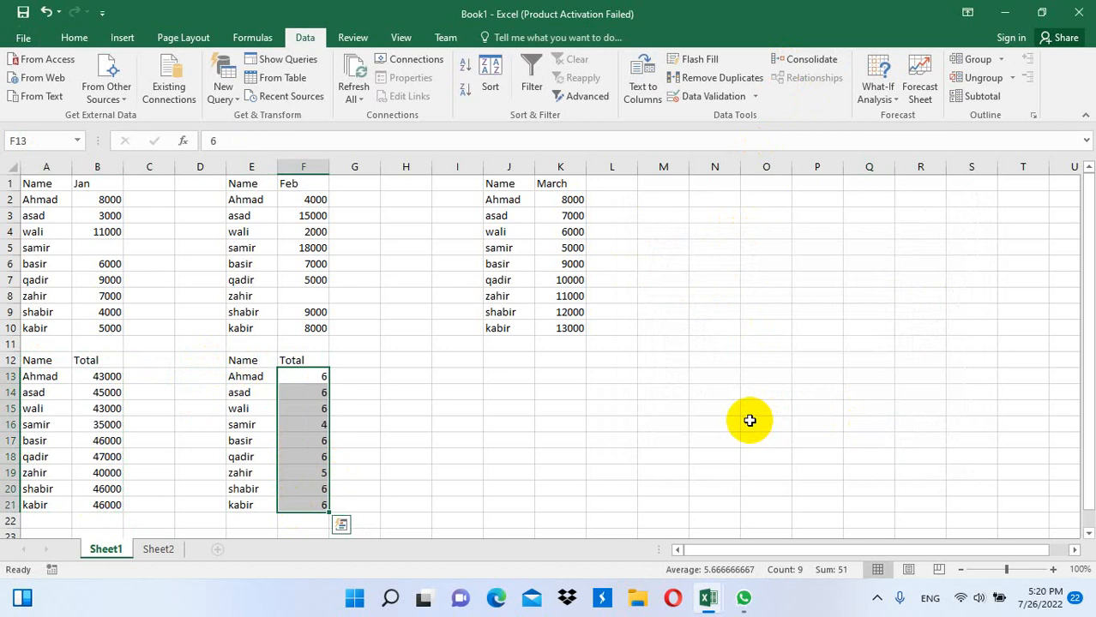
left_click(876, 597)
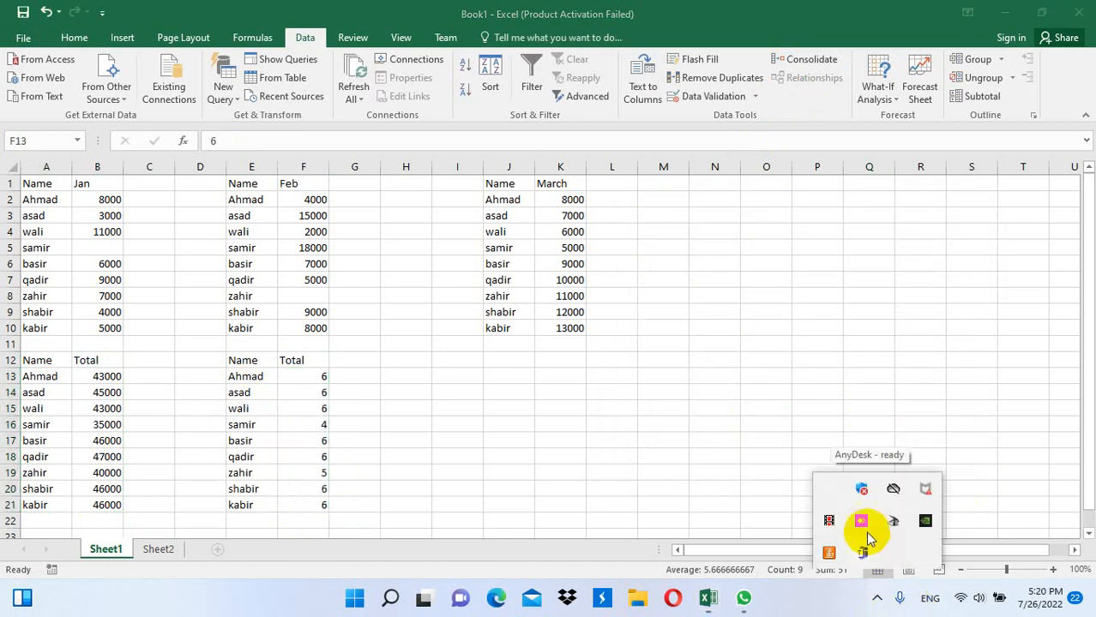
left_click(829, 522)
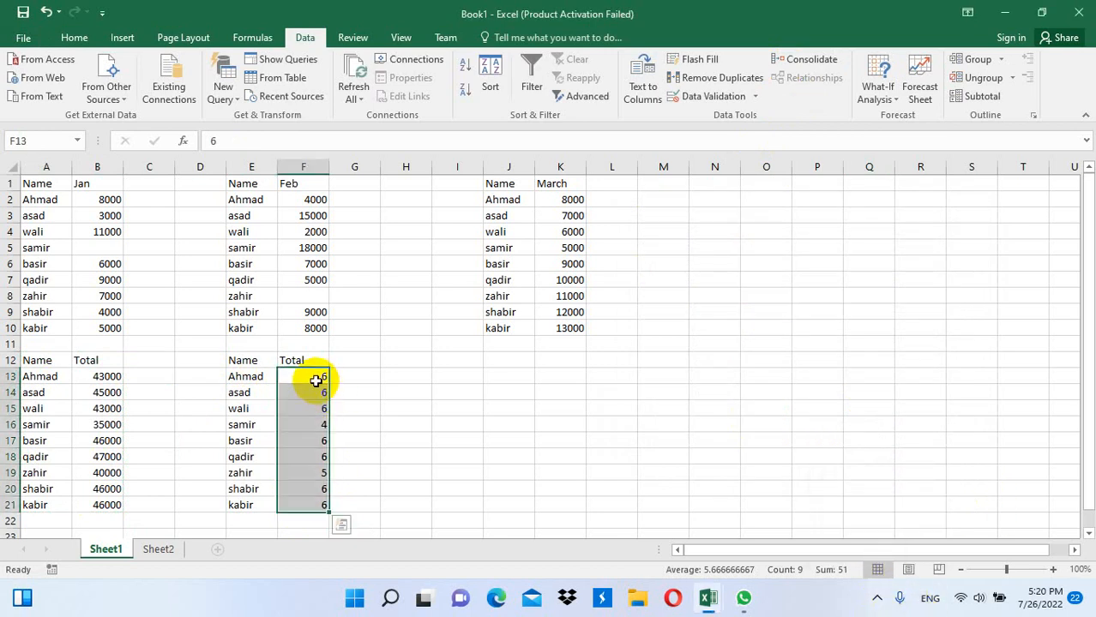
left_click(323, 392)
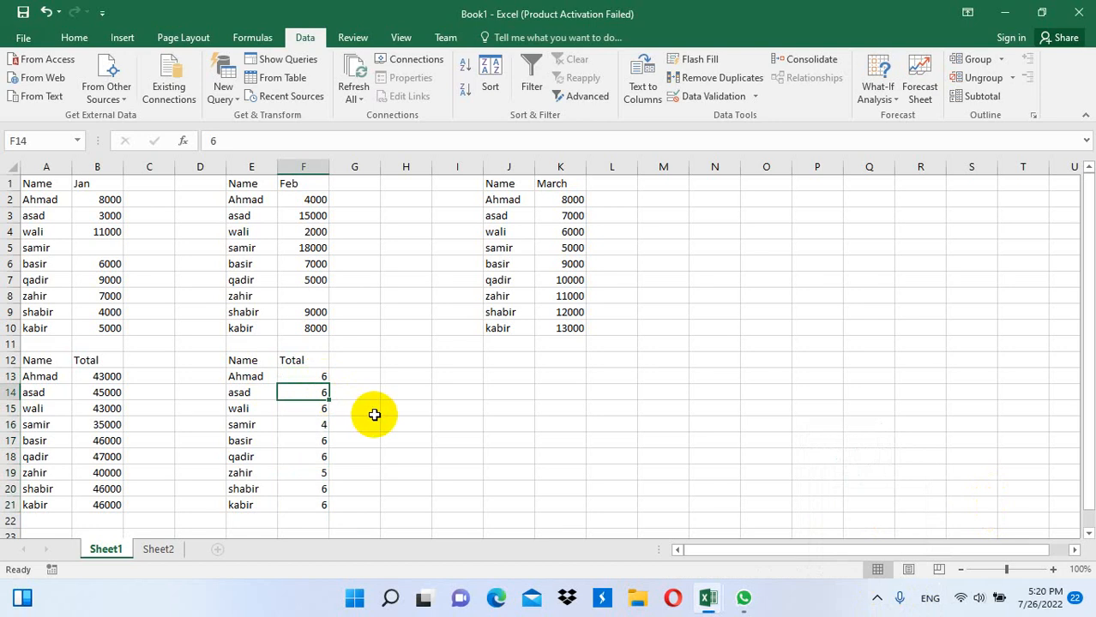
left_click(313, 409)
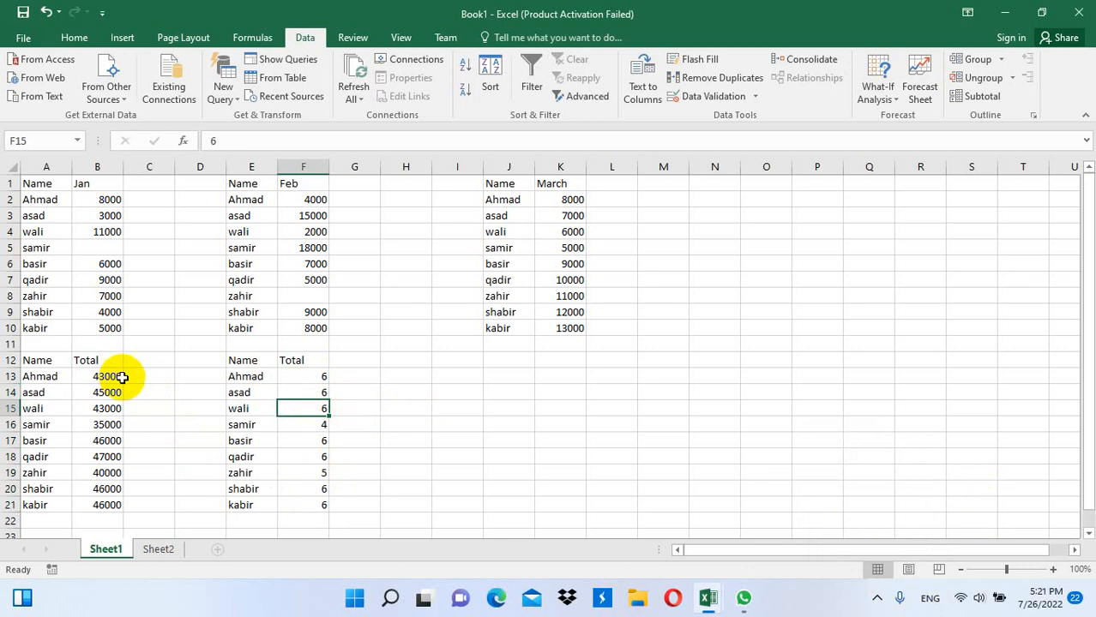
Copy the Name/Total table in E12:F21 to H12 and clear the copied values in I13:I21.
left_click(241, 360)
left_click_drag(241, 361, 319, 504)
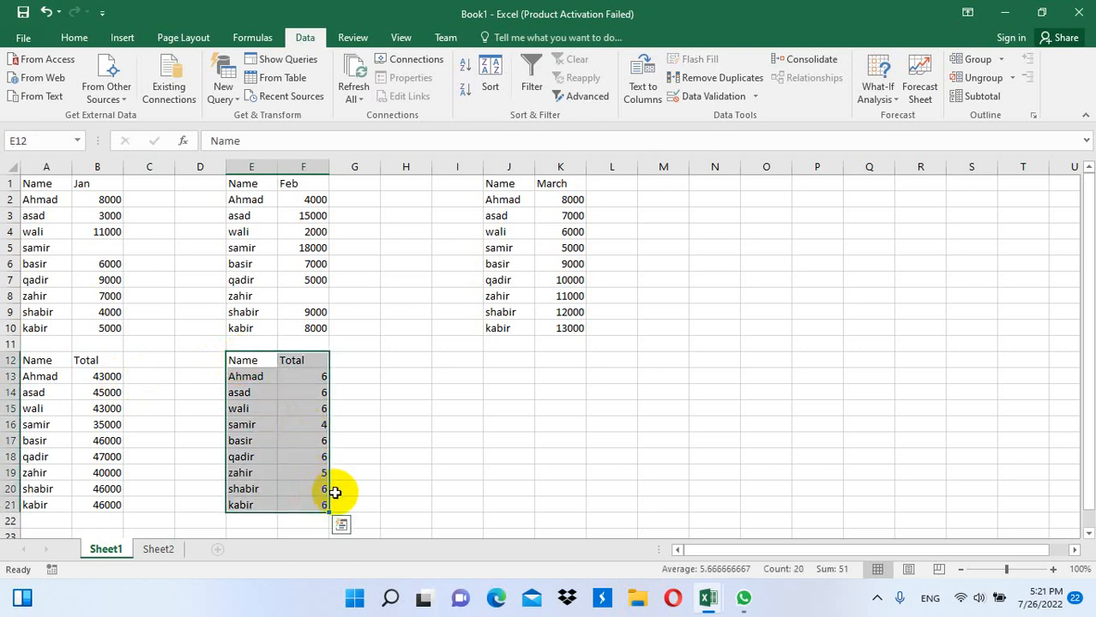
key("ctrl+c")
left_click(417, 364)
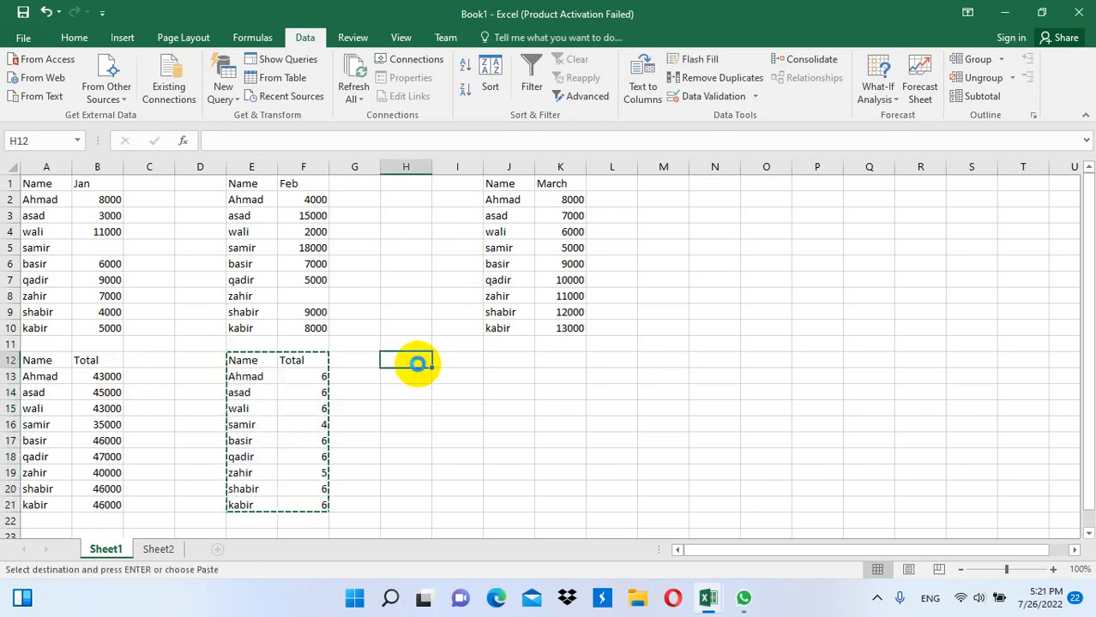
key("ctrl+v")
left_click(468, 378)
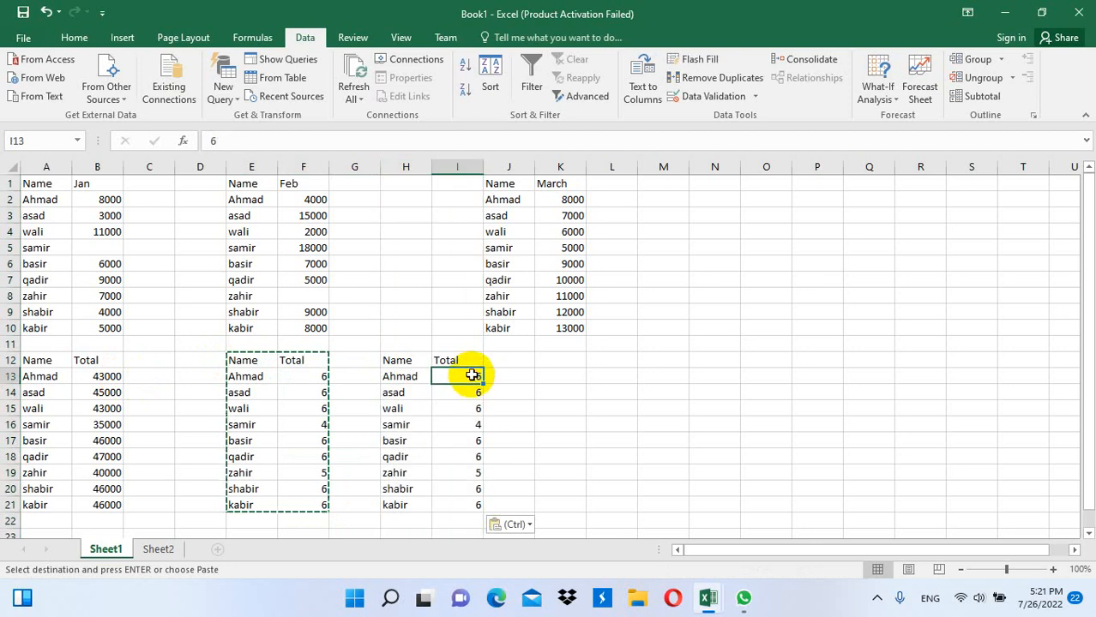
left_click_drag(469, 380, 472, 506)
key("Delete")
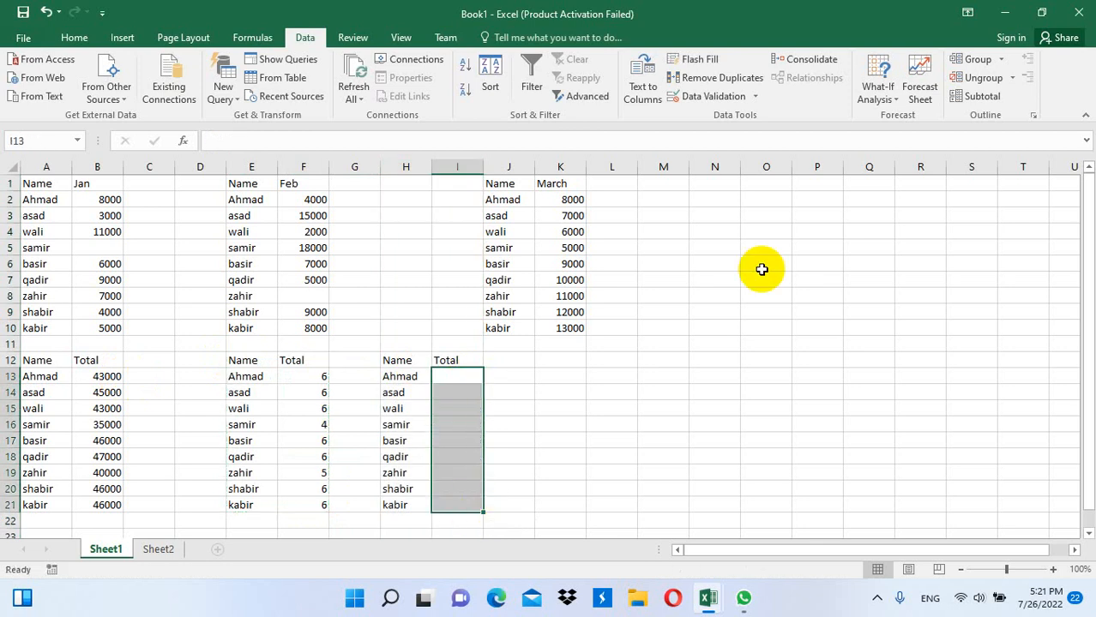
Consolidate the same six monthly ranges into I13:I21 using the Average function.
left_click(798, 61)
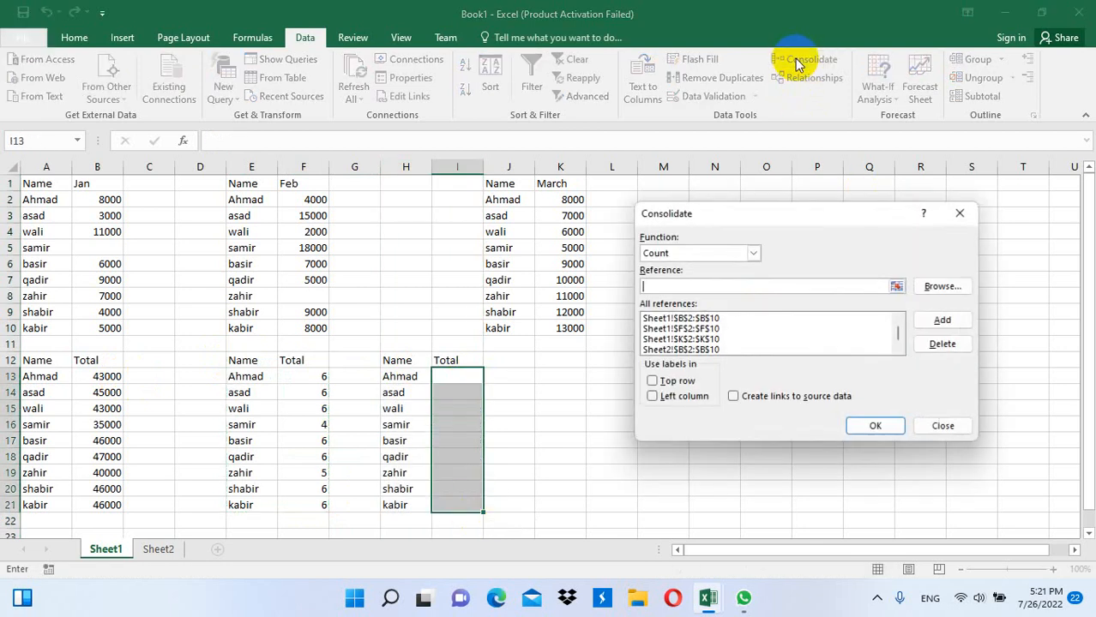
left_click(753, 254)
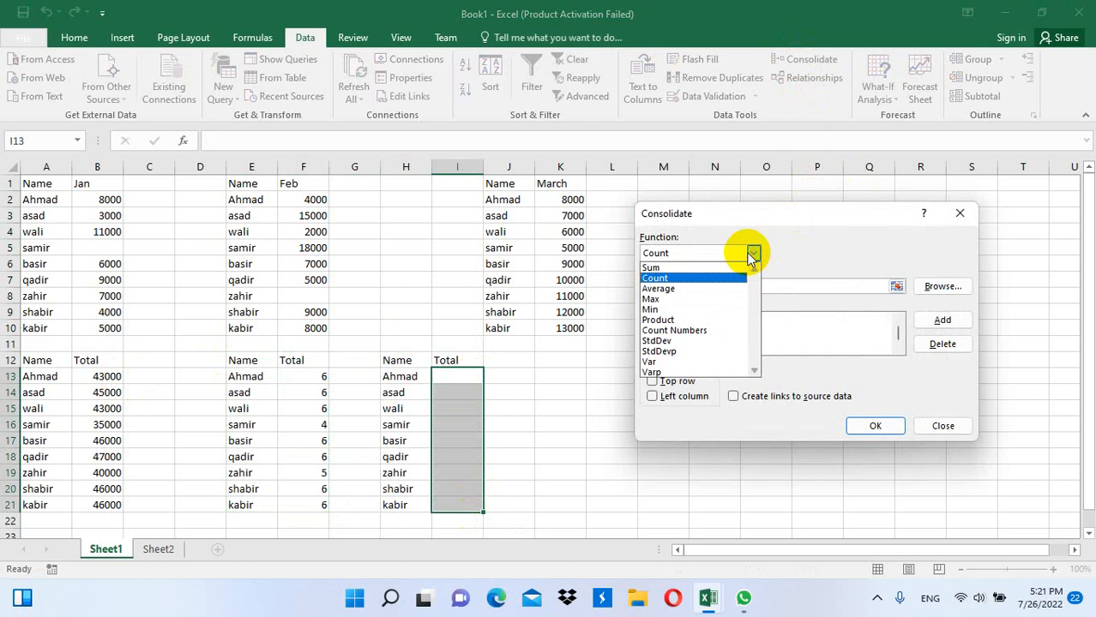
left_click(682, 289)
left_click(861, 429)
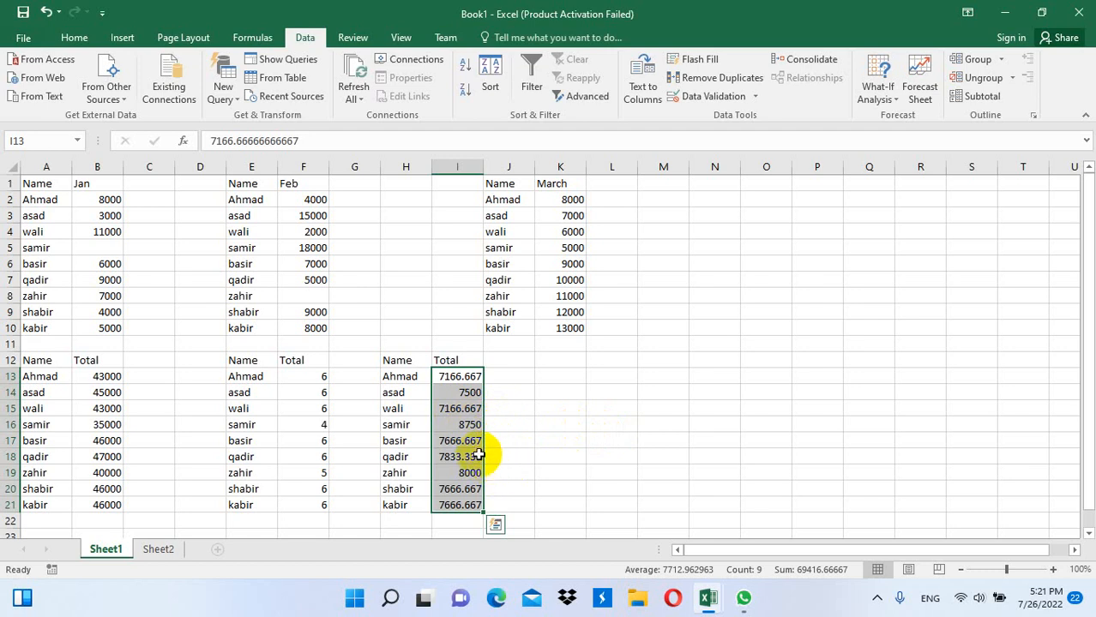
Copy the Name/Total table in H12:I21 to K12 and clear the copied values in L13:L21.
left_click_drag(399, 360, 468, 497)
key("ctrl+c")
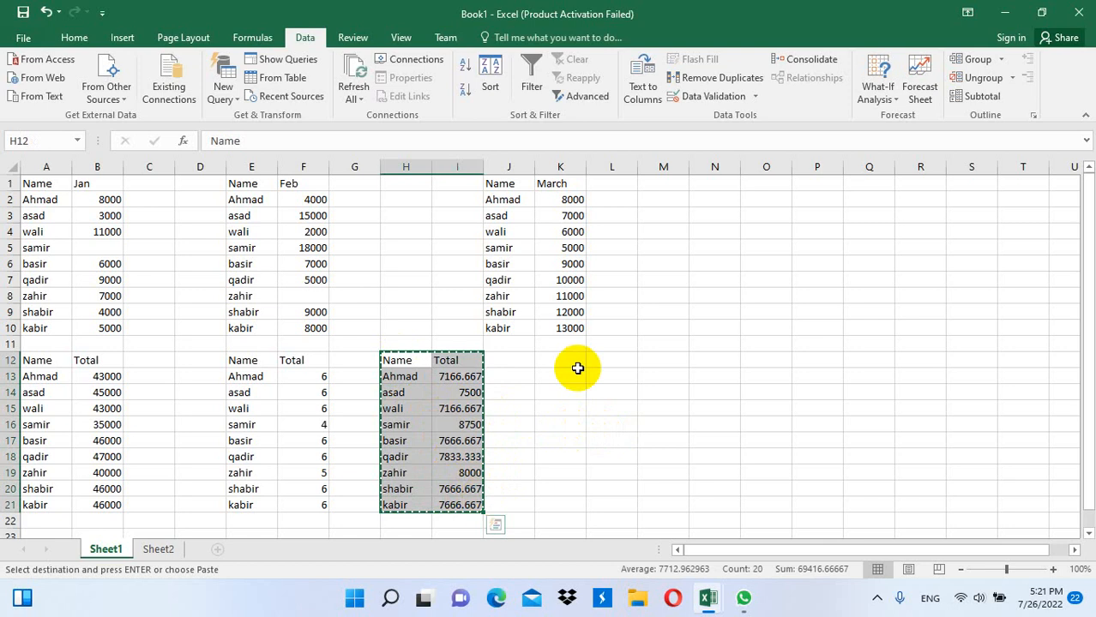
left_click(562, 367)
key("ctrl+v")
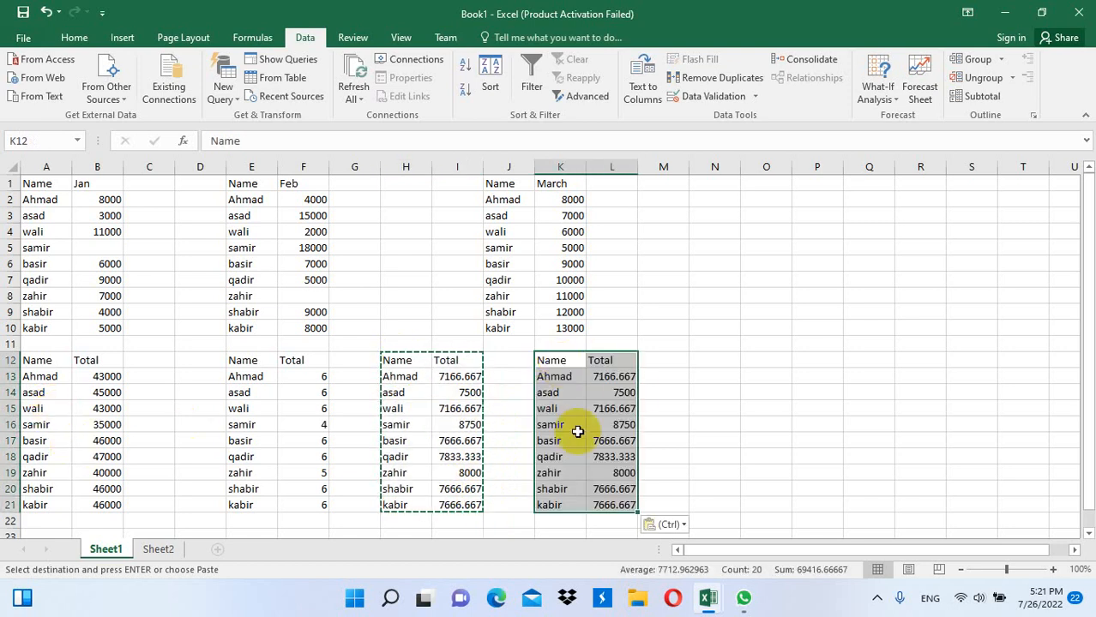
left_click_drag(617, 376, 616, 502)
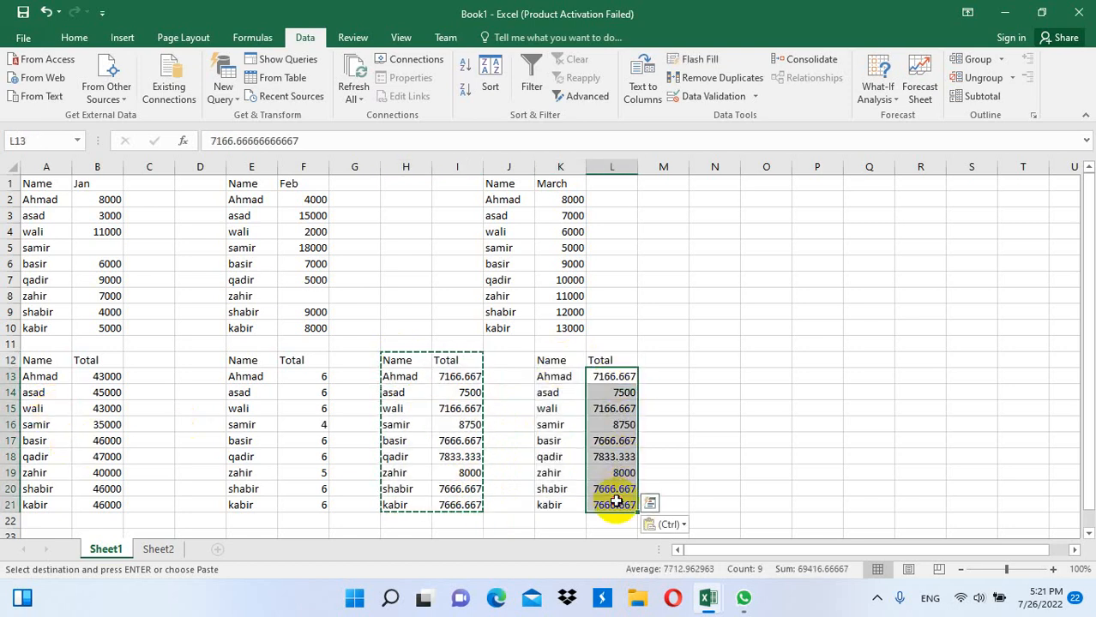
key("Delete")
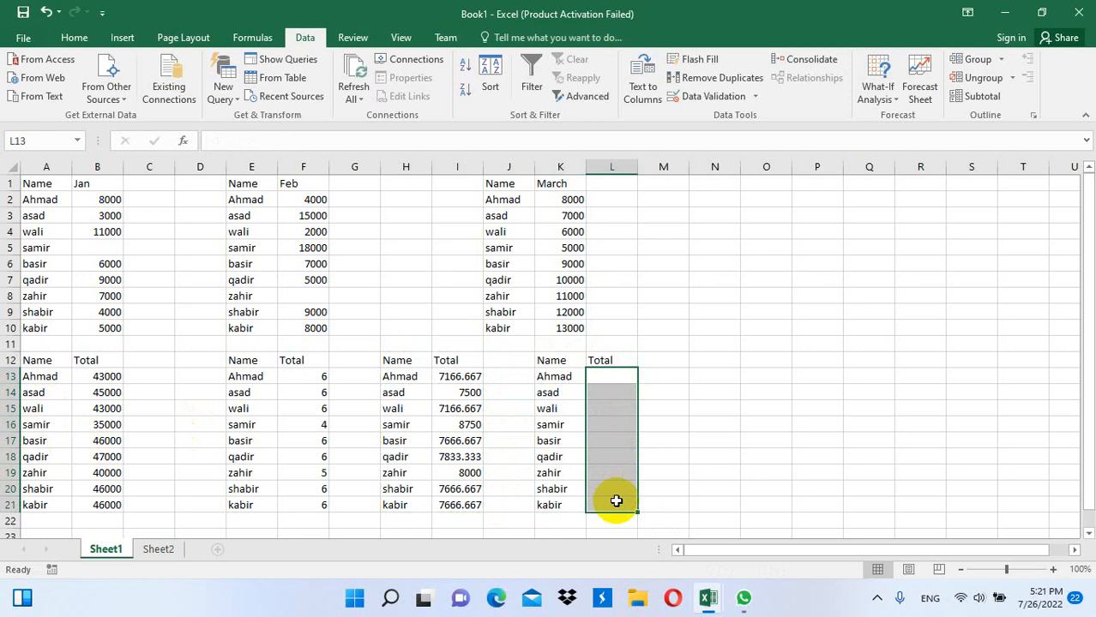
Consolidate the same six monthly ranges into L13:L21 using the Max function.
left_click(807, 60)
left_click(739, 257)
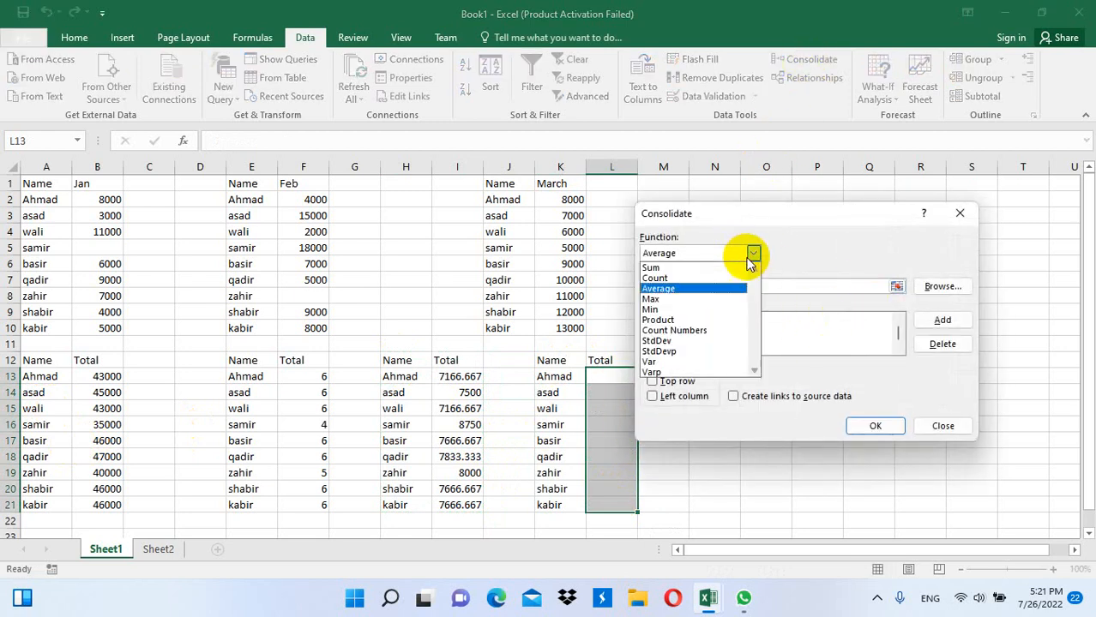
left_click(699, 296)
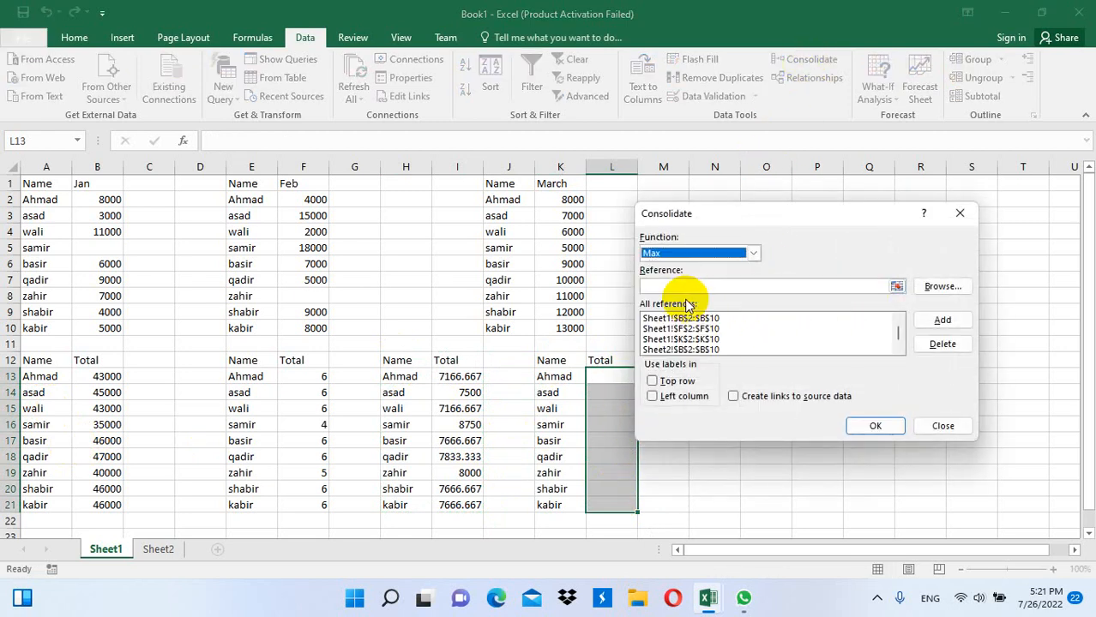
left_click(873, 425)
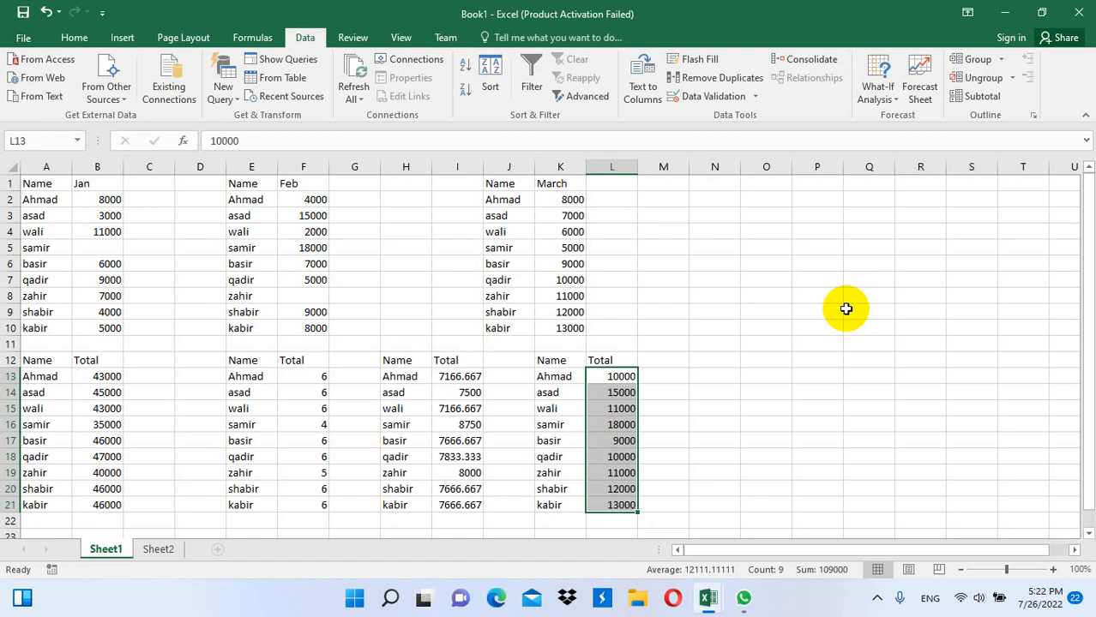
key("super+d")
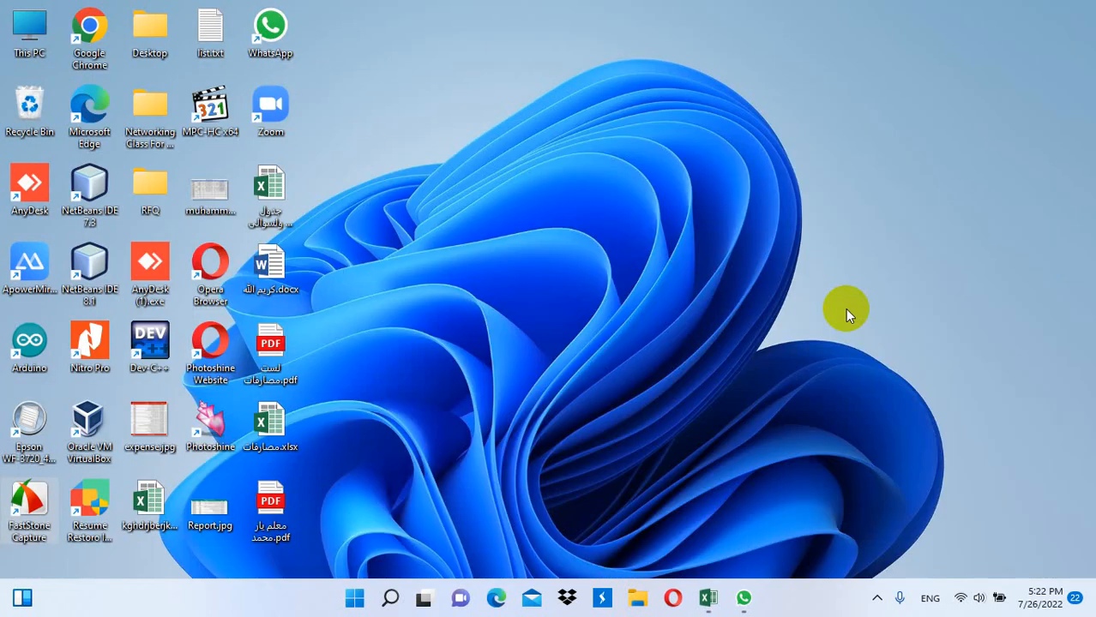
left_click(877, 597)
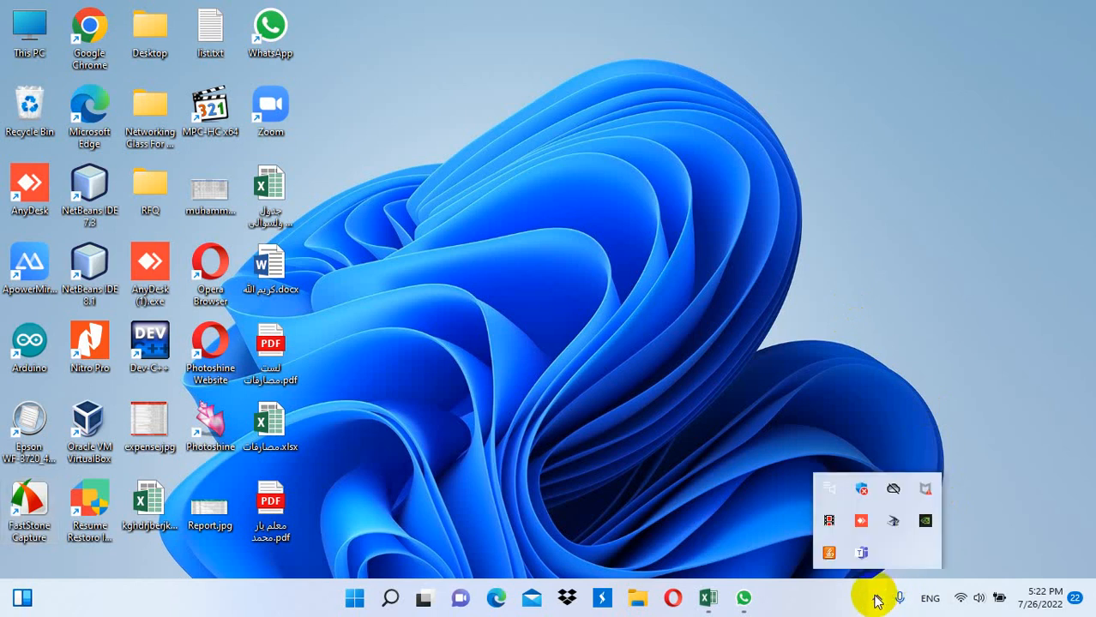